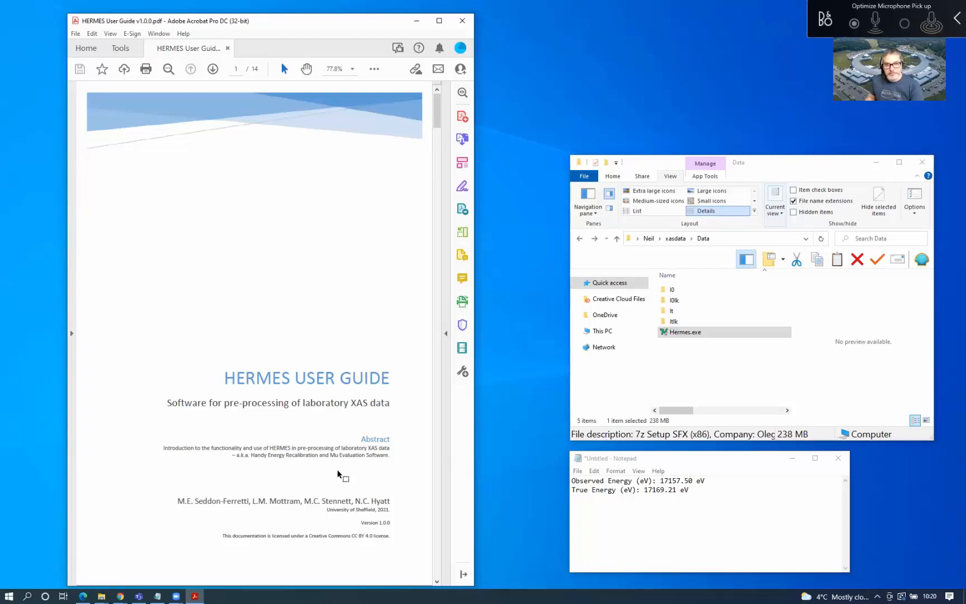
Minimize the Hermes user guide and switch to the browser showing the GitHub profile
click(418, 21)
click(83, 595)
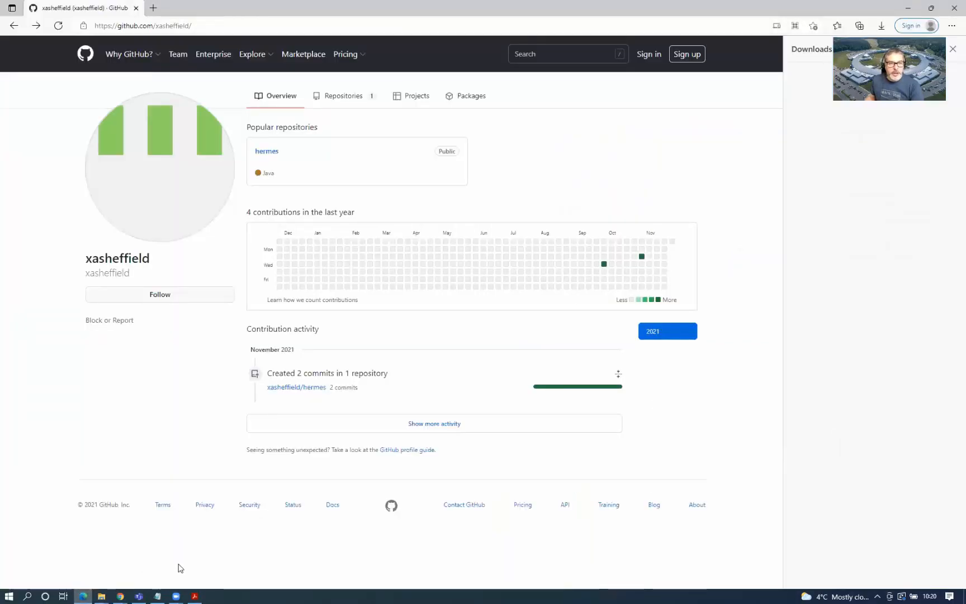
Download Hermes.exe from the hermes repository's latest v1.0.0 release, then minimize the browser
mouse_move(136, 42)
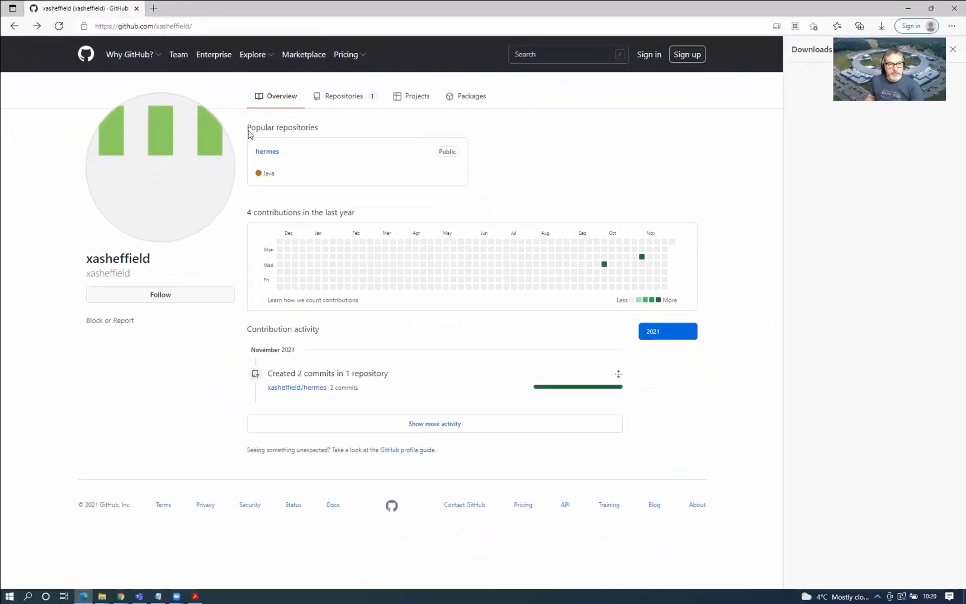
click(267, 152)
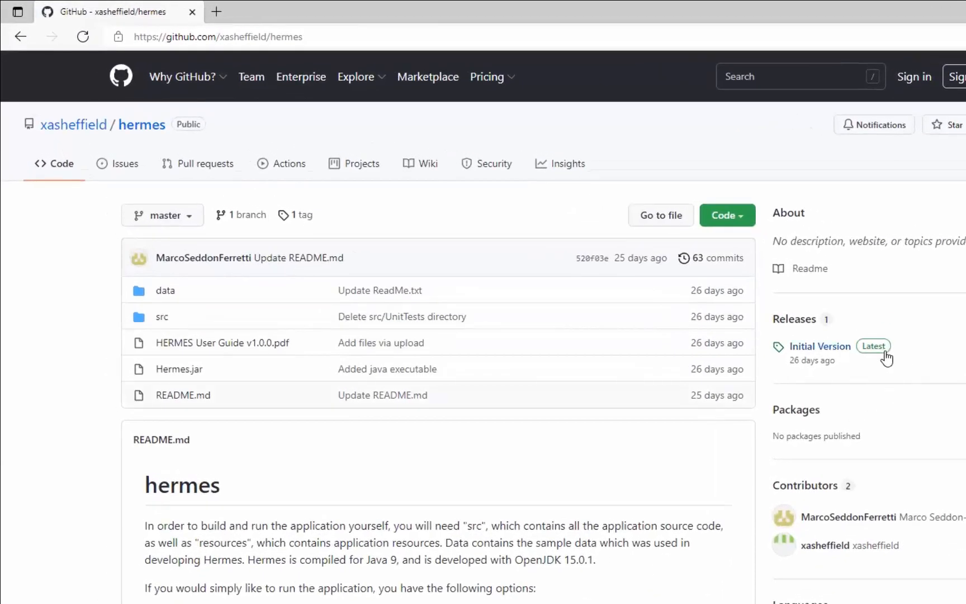
click(875, 353)
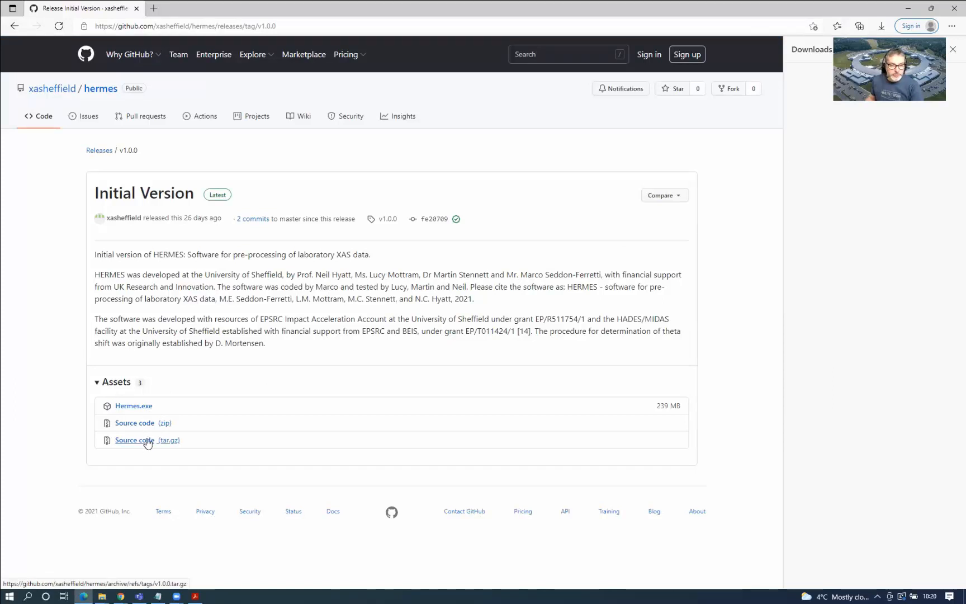
click(140, 406)
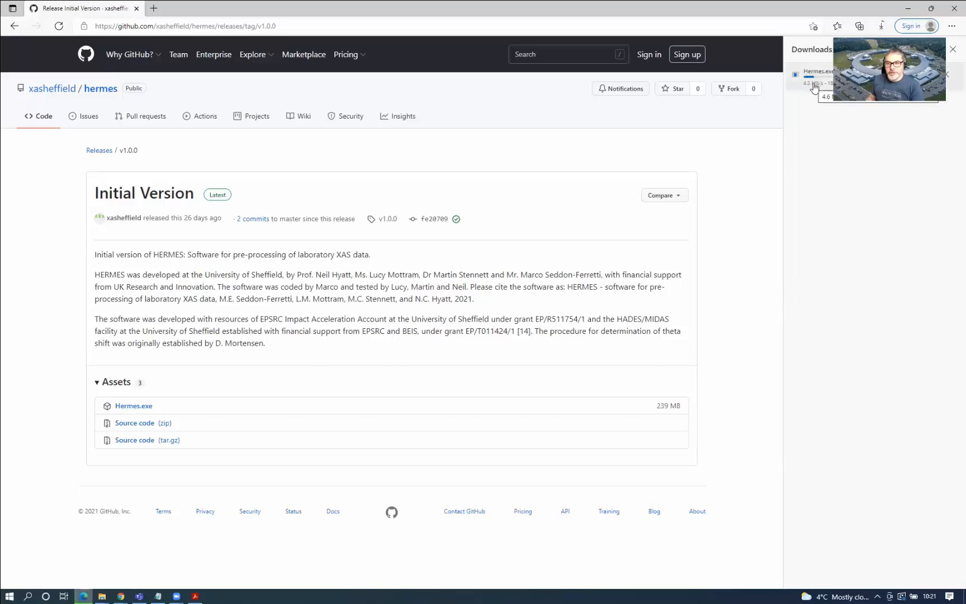
click(910, 10)
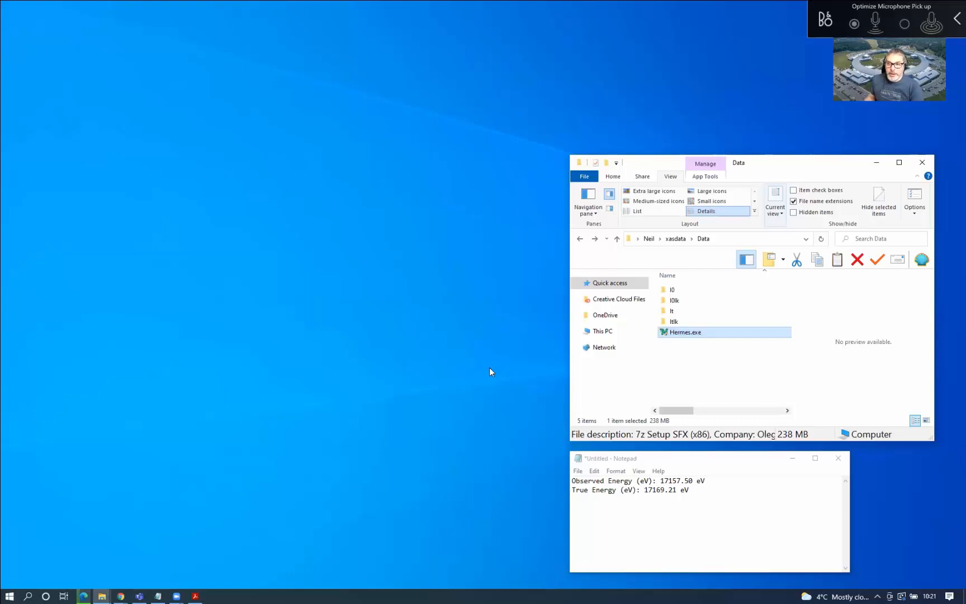
Launch Hermes.exe from the Data folder, approving the User Account Control prompt
double_click(697, 334)
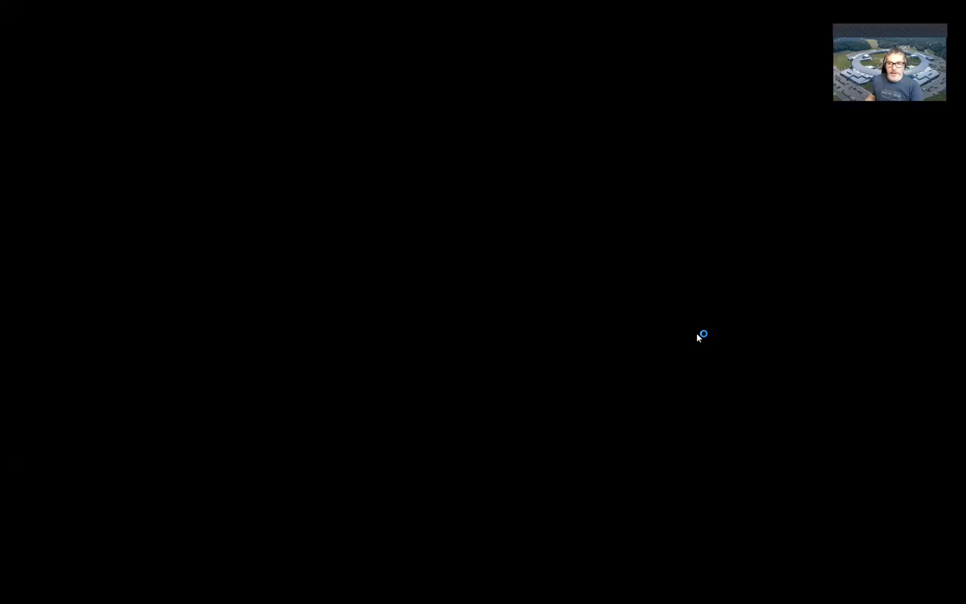
click(411, 366)
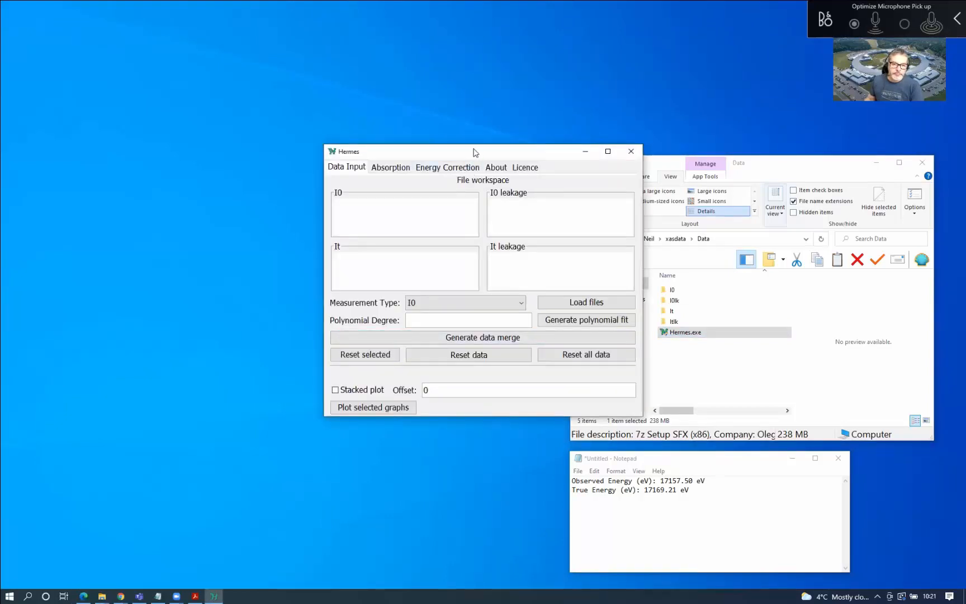
Move the Hermes window left, enlarge it, and switch to the Absorption tab
drag(479, 151, 265, 176)
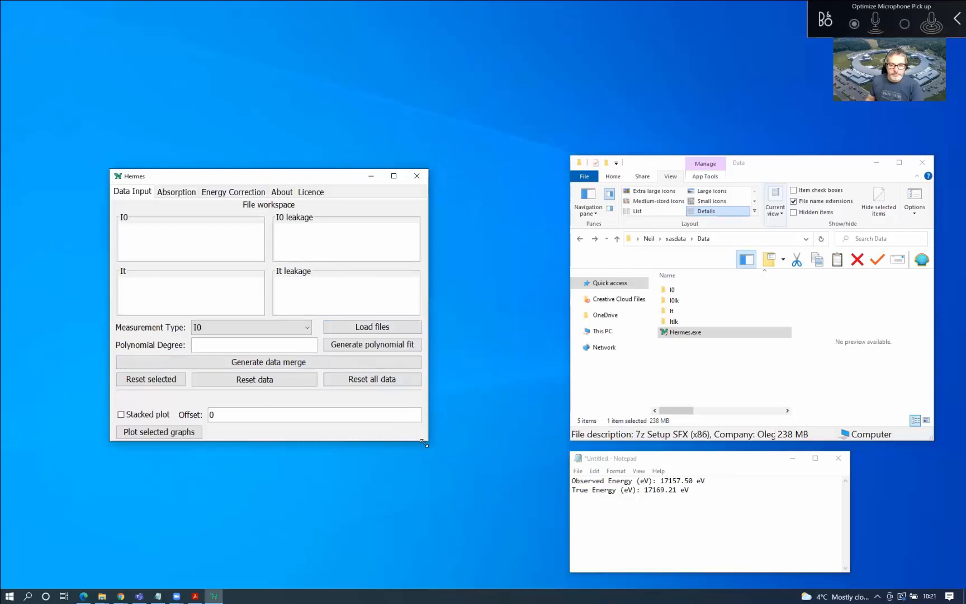
drag(424, 443, 464, 482)
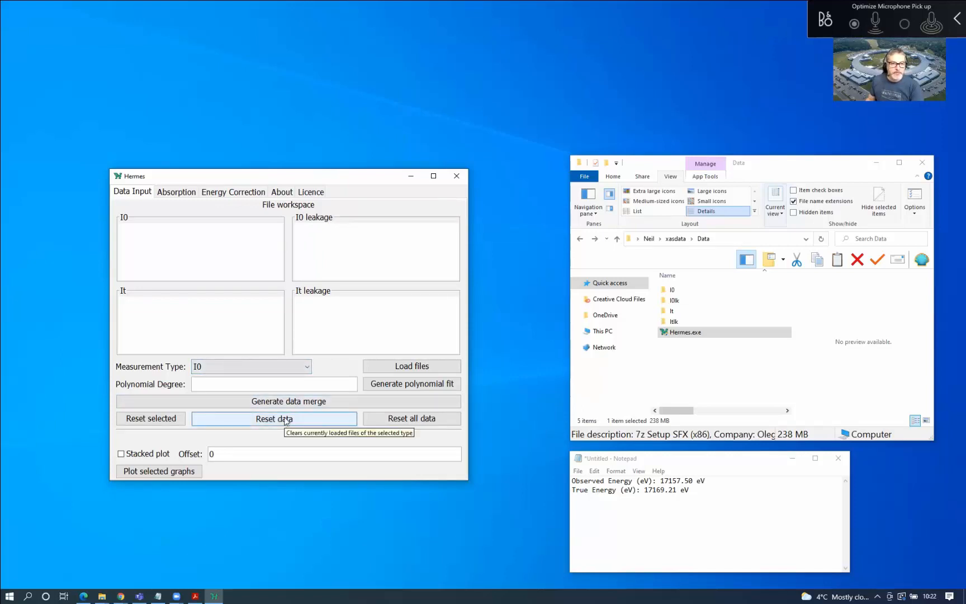
click(178, 193)
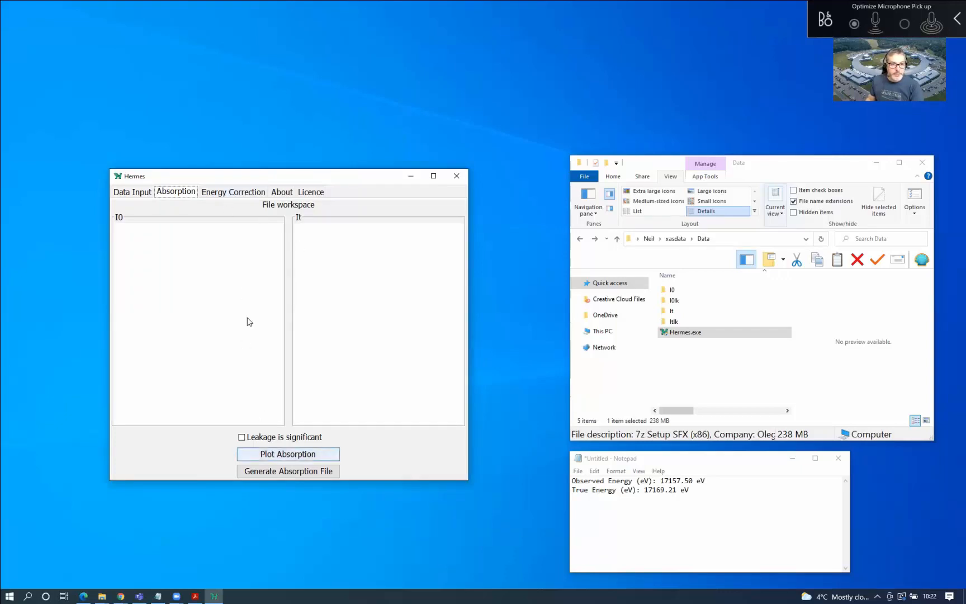
Browse the Energy Correction, About and Licence tabs, then return to Data Input
click(234, 194)
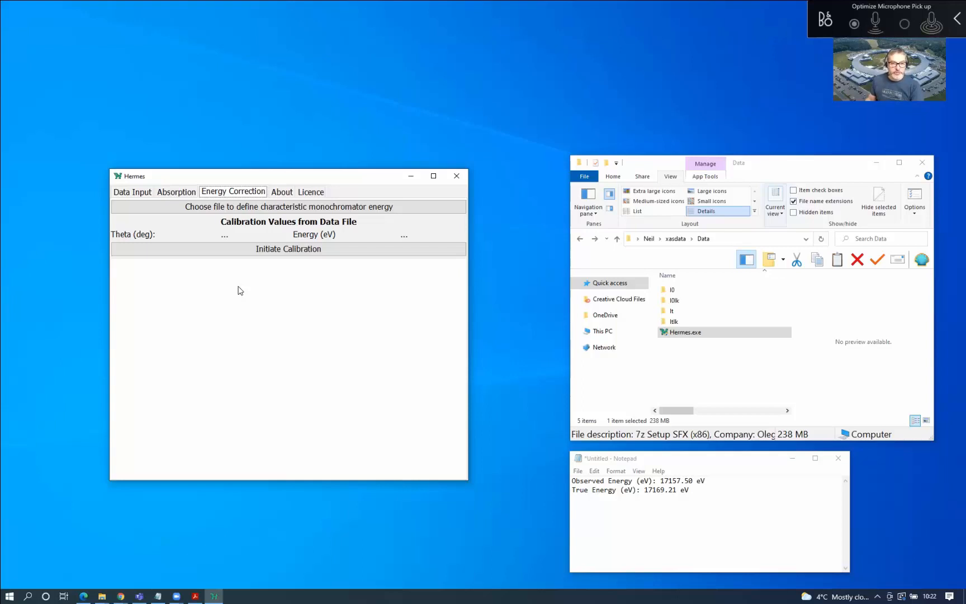
click(282, 194)
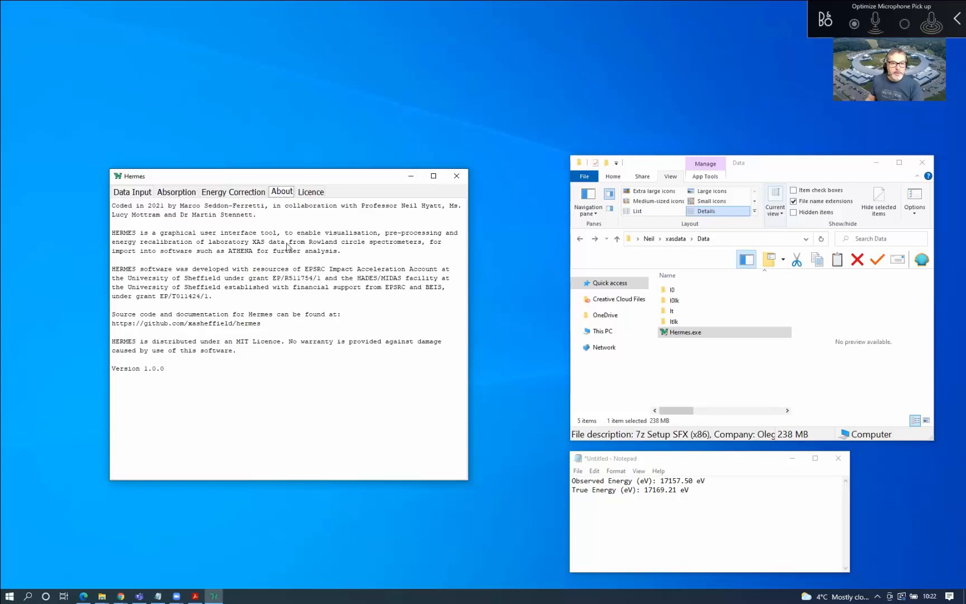
click(312, 194)
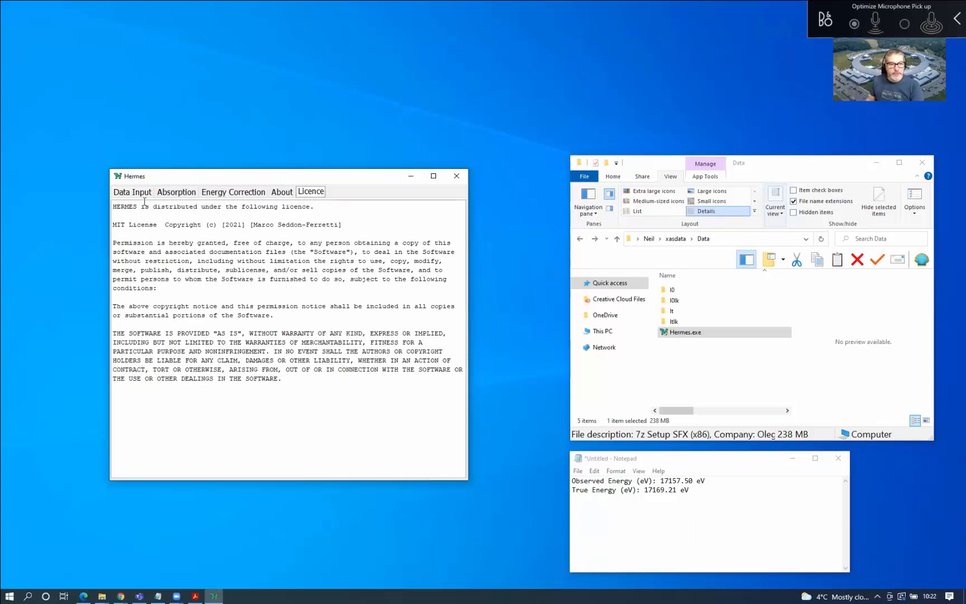
click(133, 192)
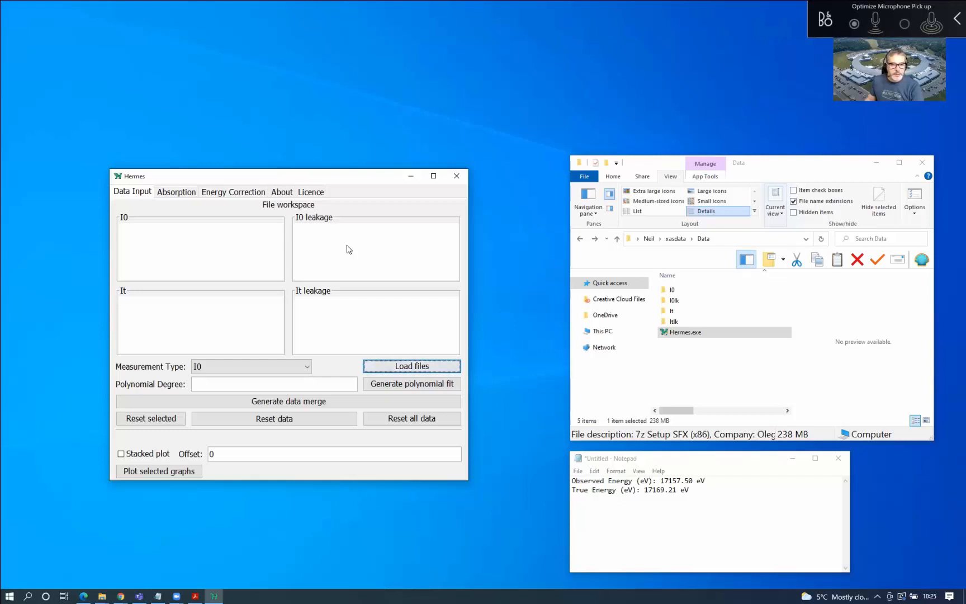
Show the Measurement Type options: I0, I0 leakage, It and It leakage
click(305, 368)
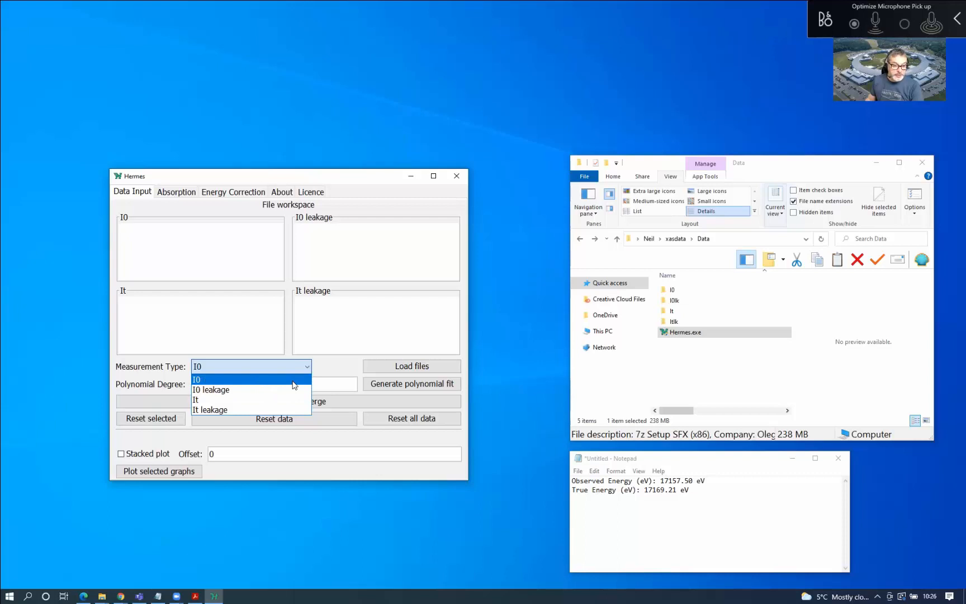
Load all eight I0UL3Si1266_1_alldata files from the Data\I0 folder as I0 measurements
click(294, 384)
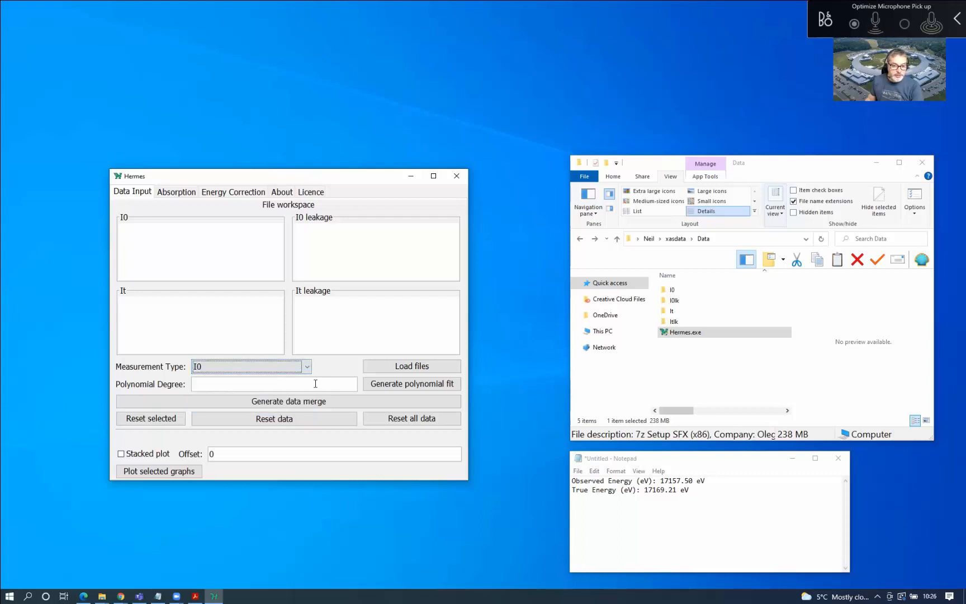
click(410, 367)
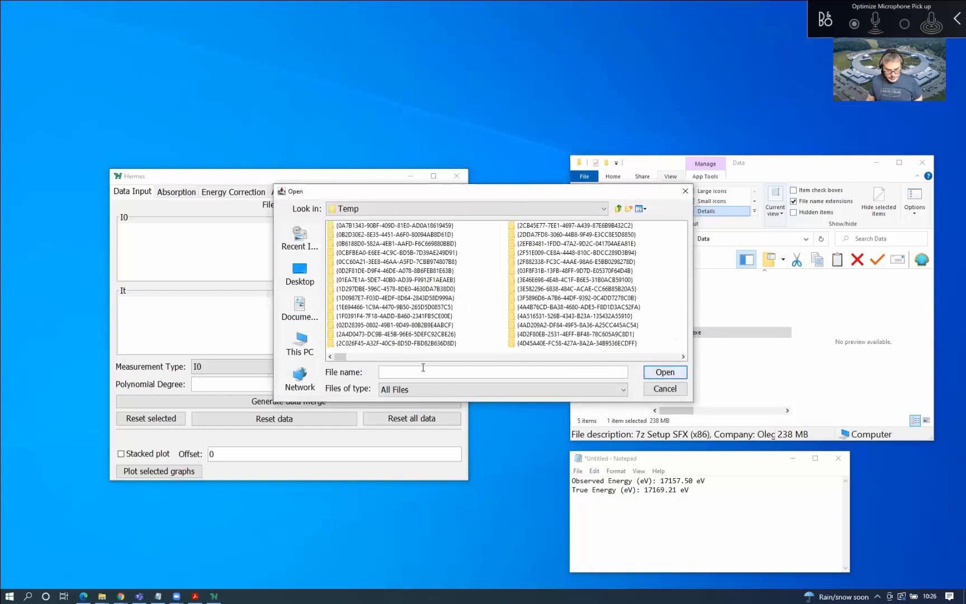
text(C:\Users\Neil\xasdata\Data)
click(665, 372)
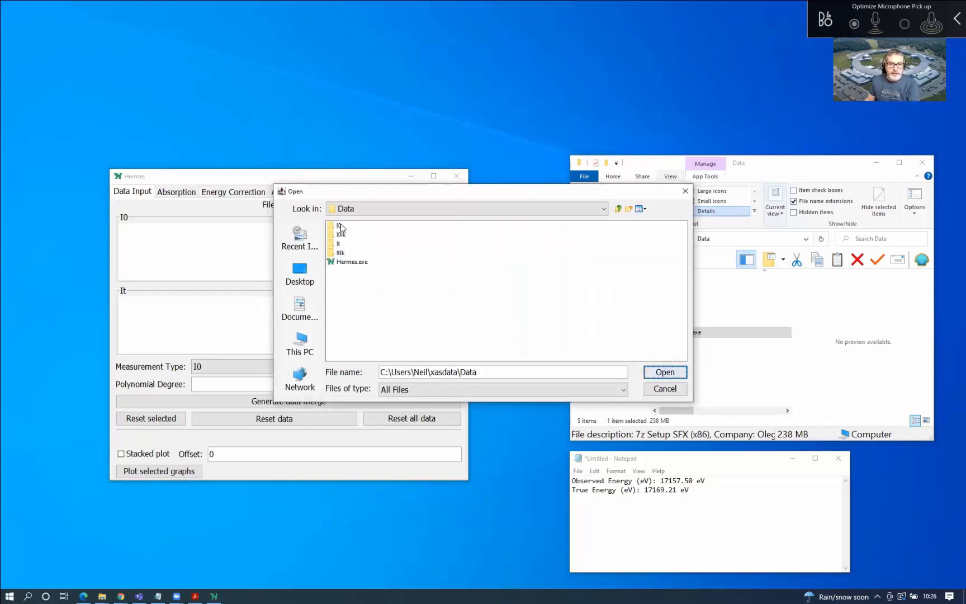
double_click(337, 226)
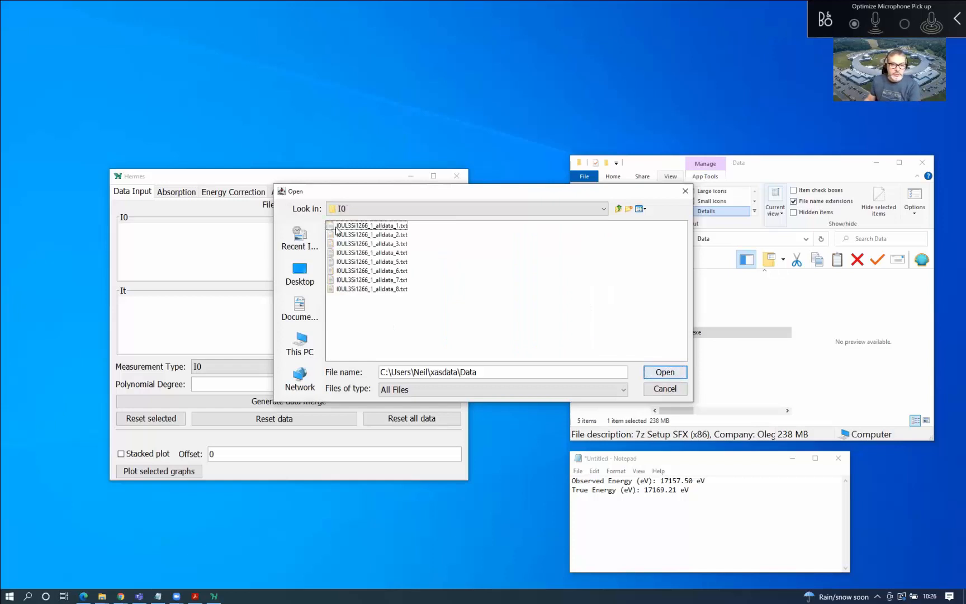
click(367, 226)
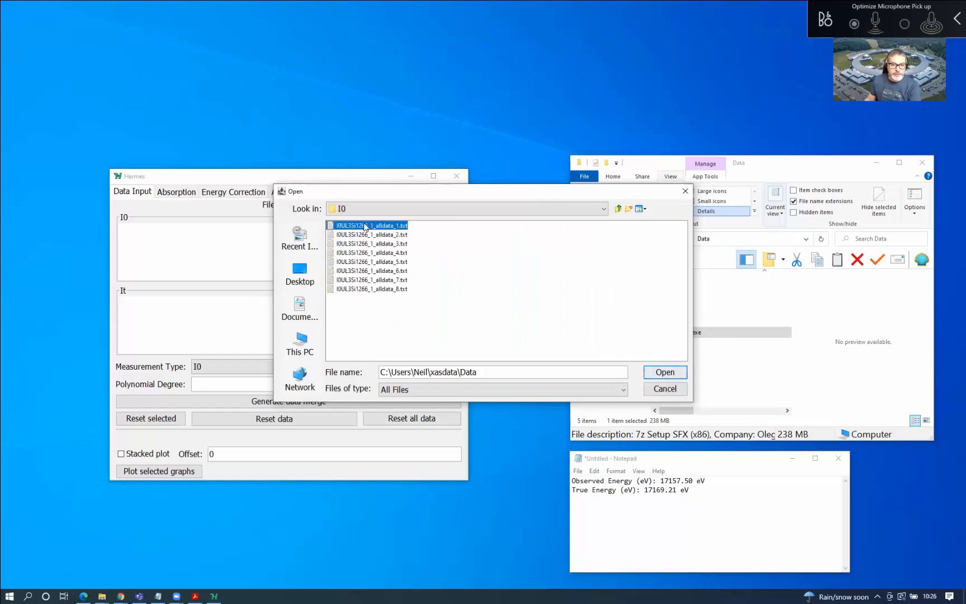
shift+click(404, 289)
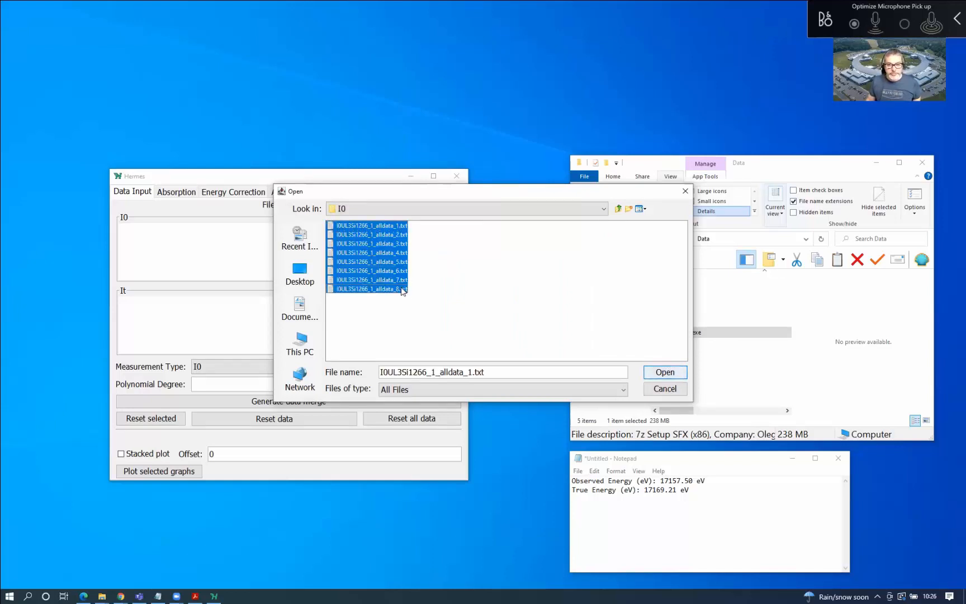
click(666, 372)
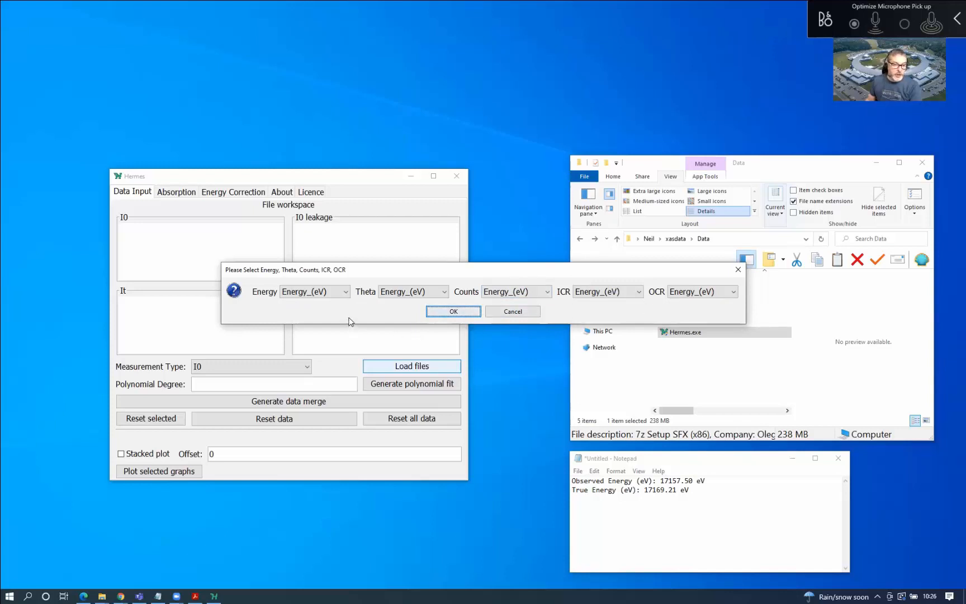
Assign Energy_(eV), theta_(deg) and cnts_per_live to the Energy, Theta and Counts columns
click(328, 291)
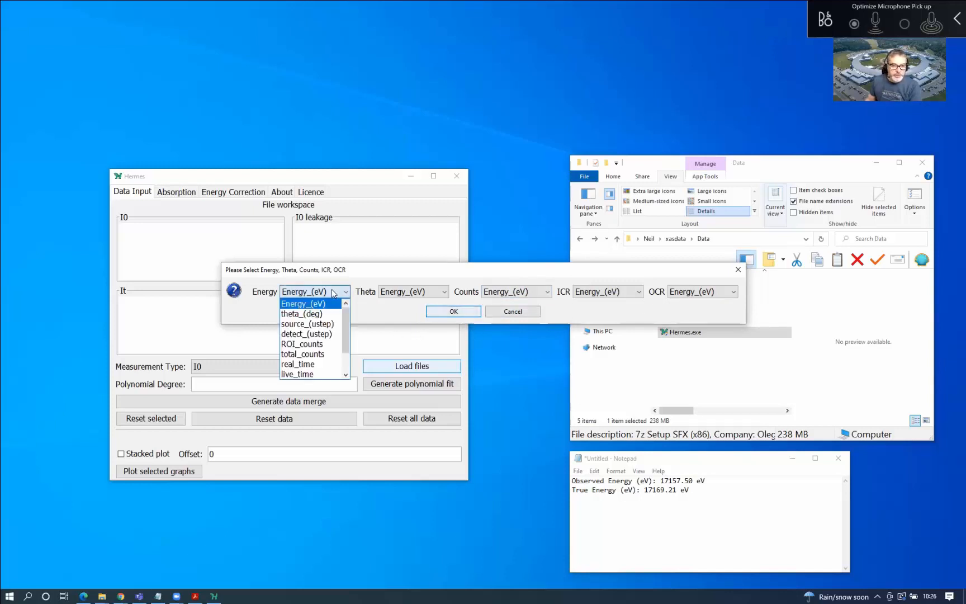
click(323, 305)
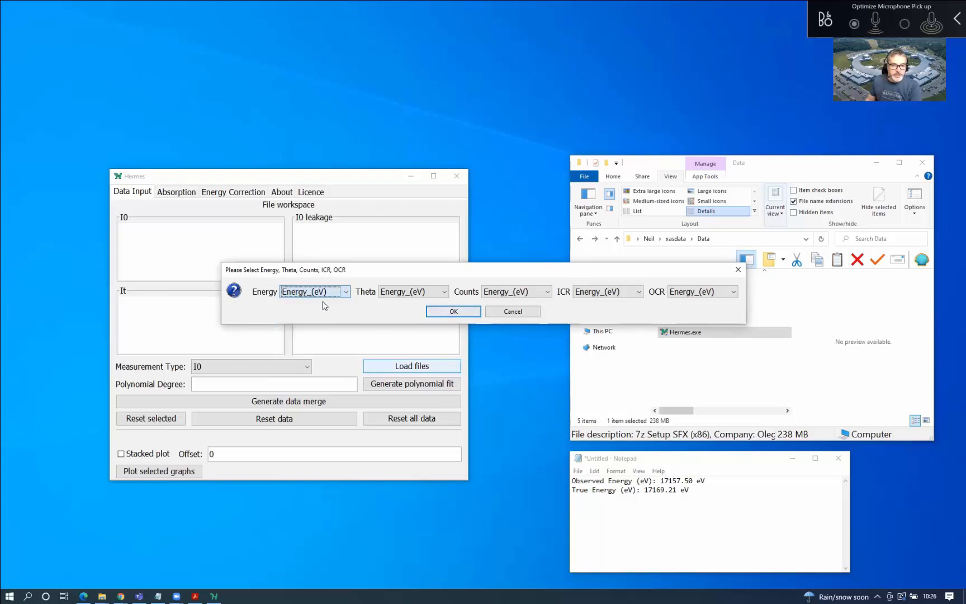
click(412, 291)
click(404, 315)
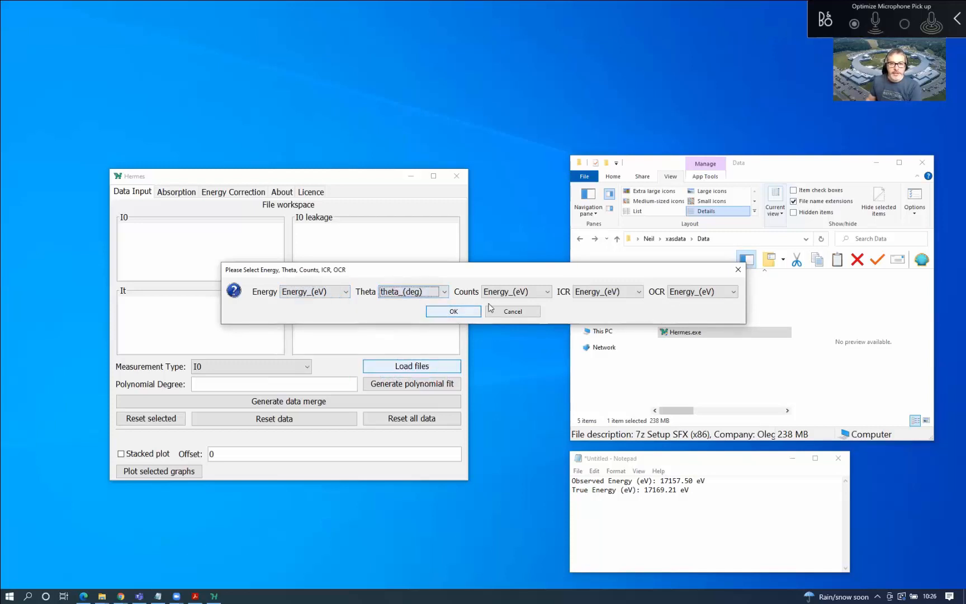
click(502, 292)
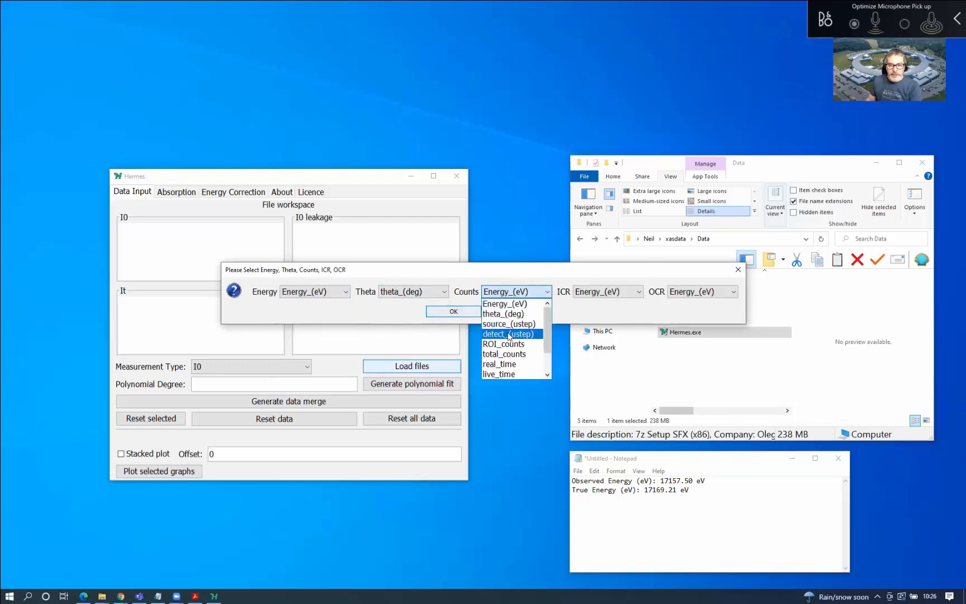
click(548, 375)
click(529, 374)
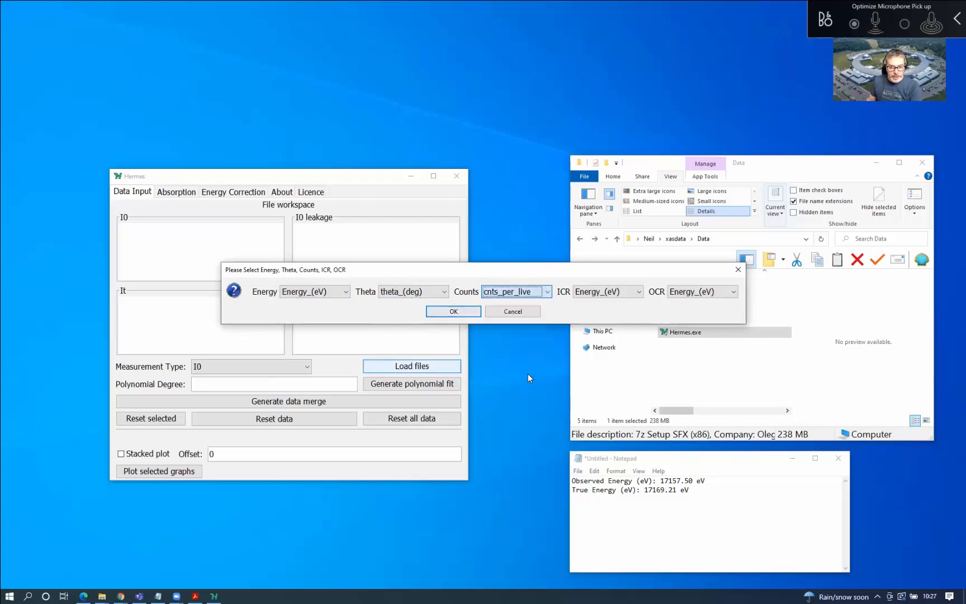
Set ICR to ICR_(cnts/sec) and OCR to OCR_(cnts/sec), then confirm loading the I0 files
click(597, 293)
scroll(615, 361, down, 1)
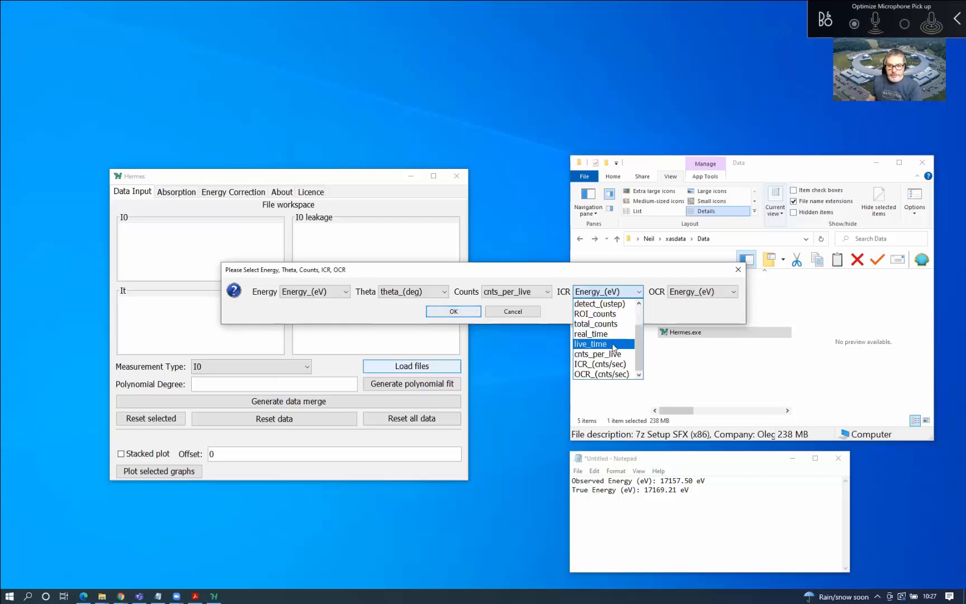
click(617, 365)
click(733, 292)
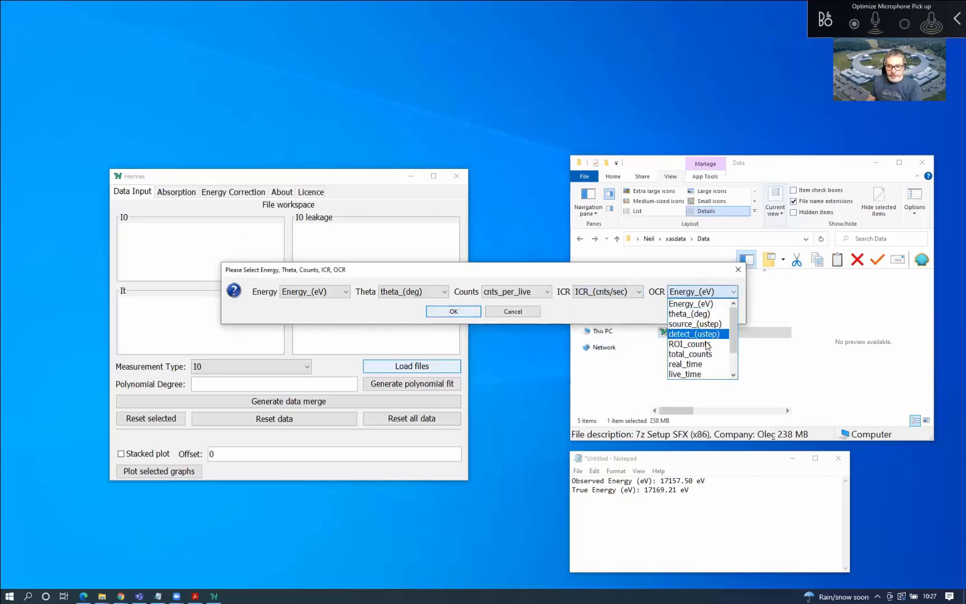
click(733, 375)
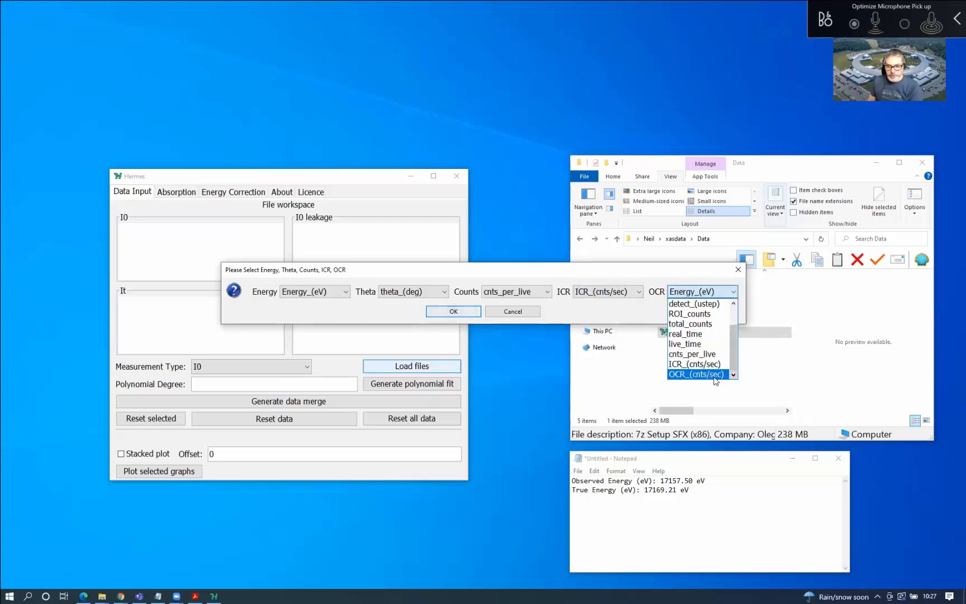
click(722, 375)
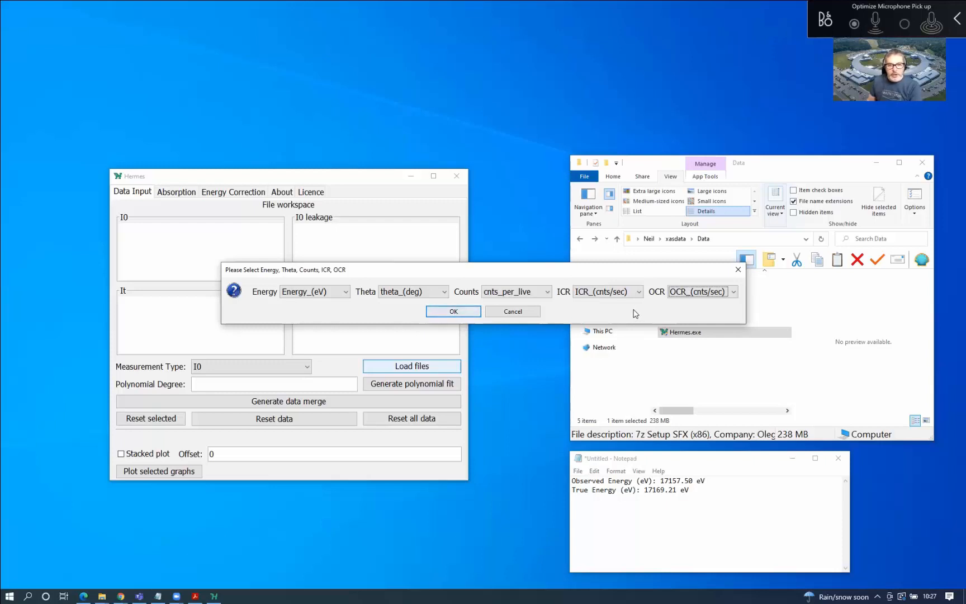
click(453, 311)
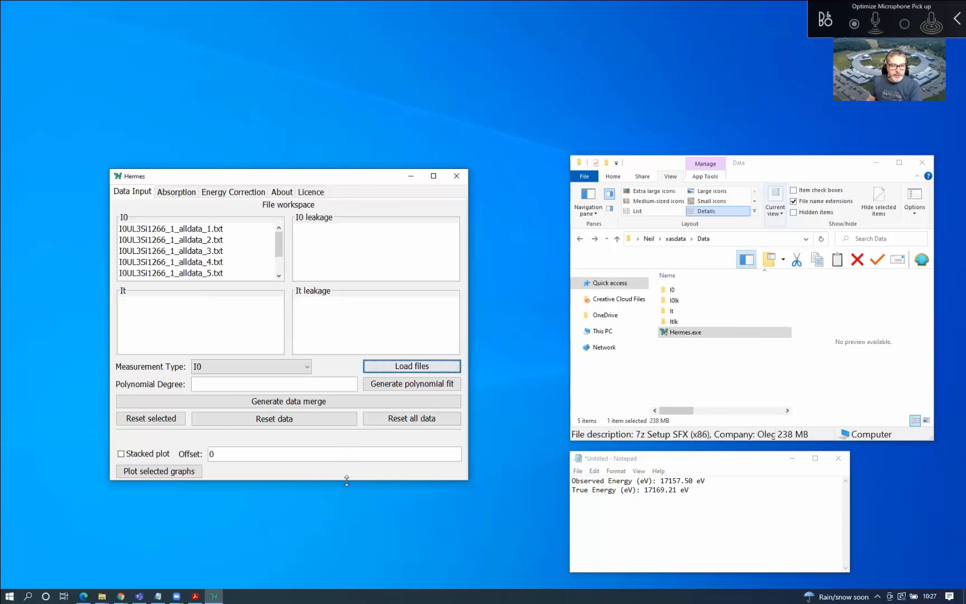
Enlarge the Hermes window and load the eight UTA00_2 files from the It folder as It data
drag(345, 523, 345, 520)
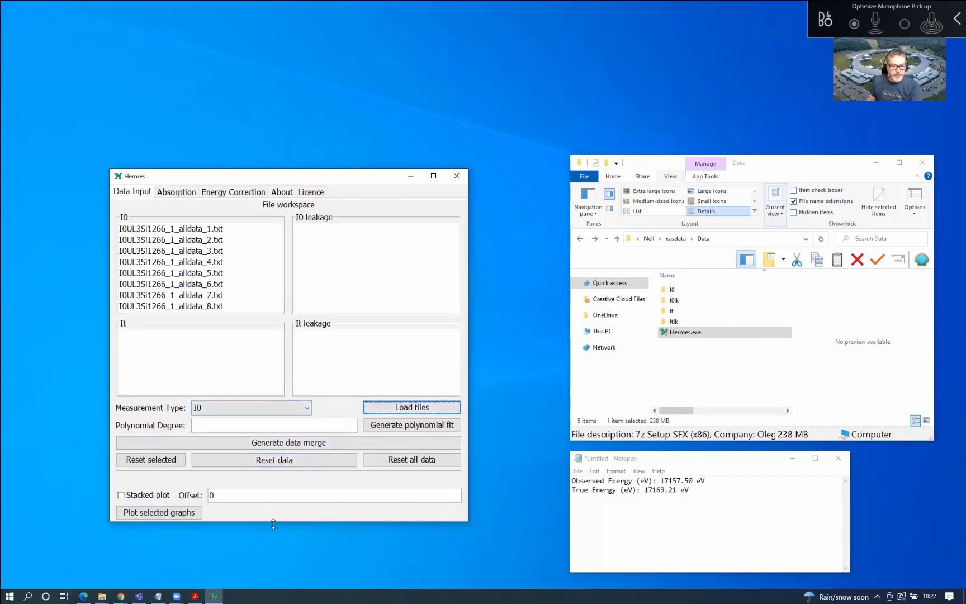
drag(273, 524, 275, 556)
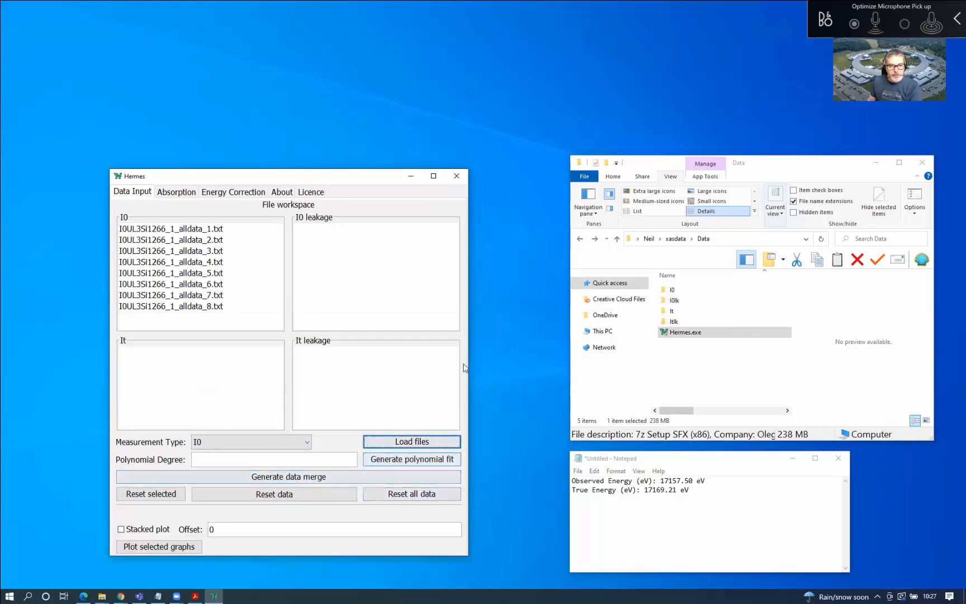
click(285, 442)
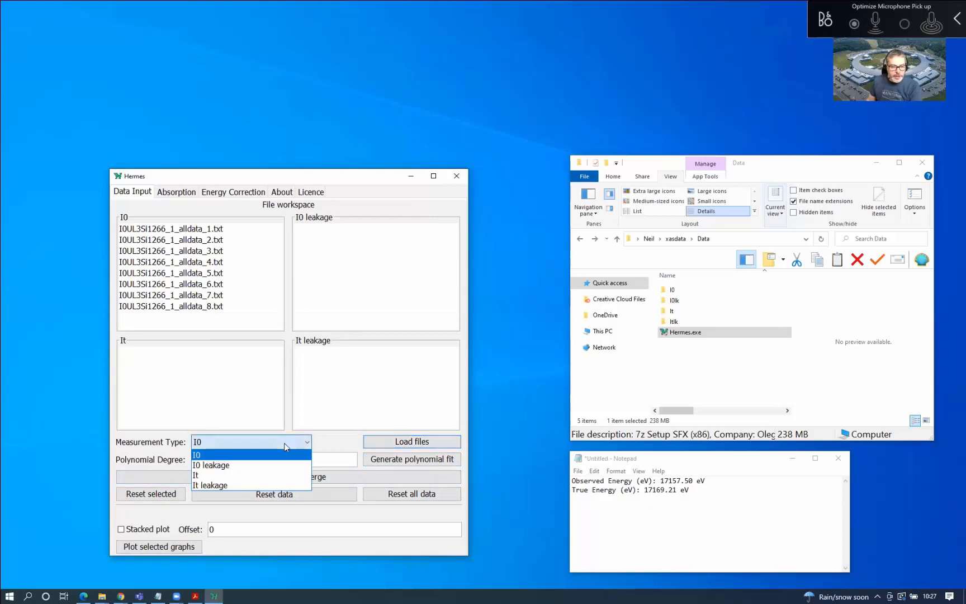
click(276, 475)
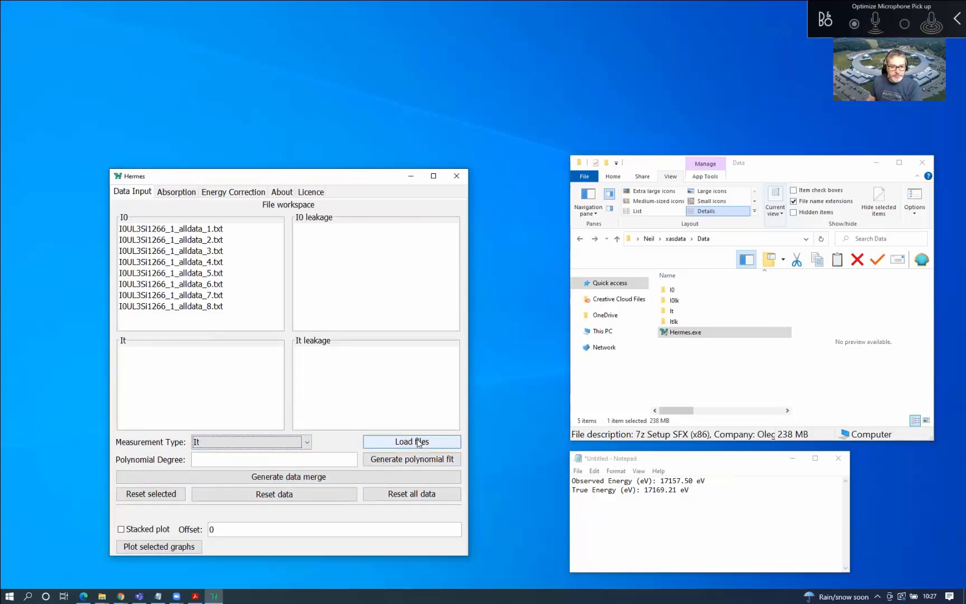
click(418, 442)
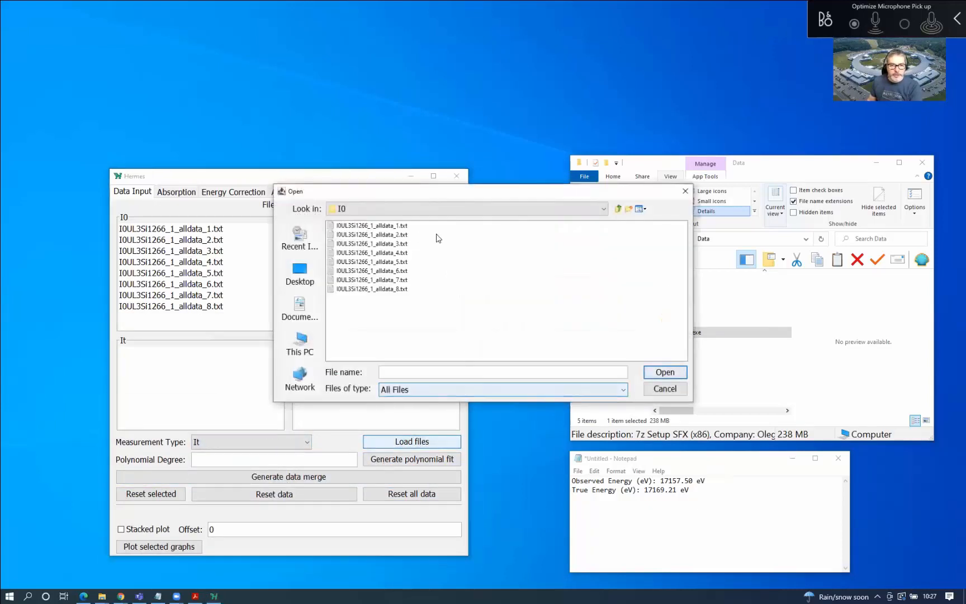
click(618, 209)
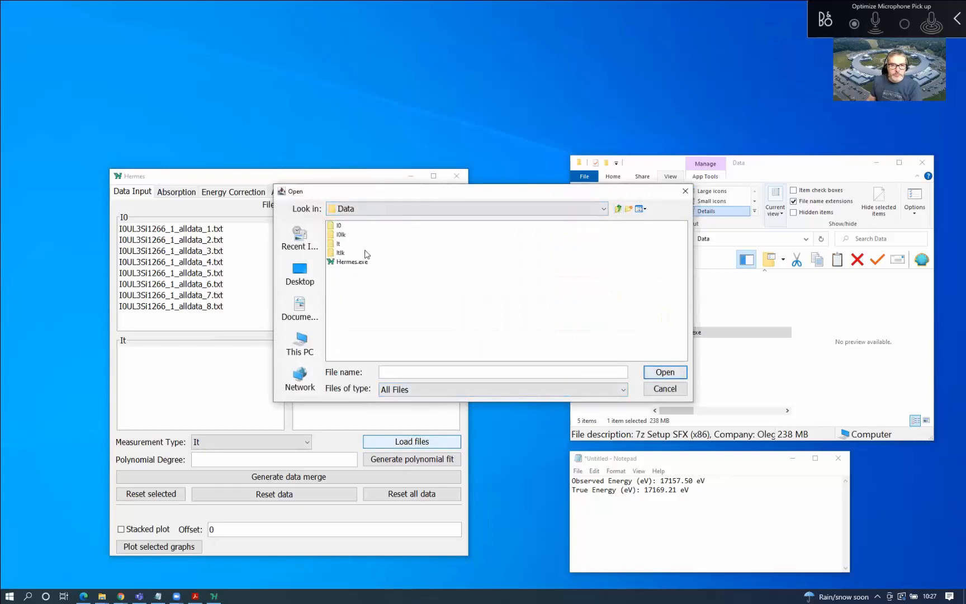
double_click(336, 245)
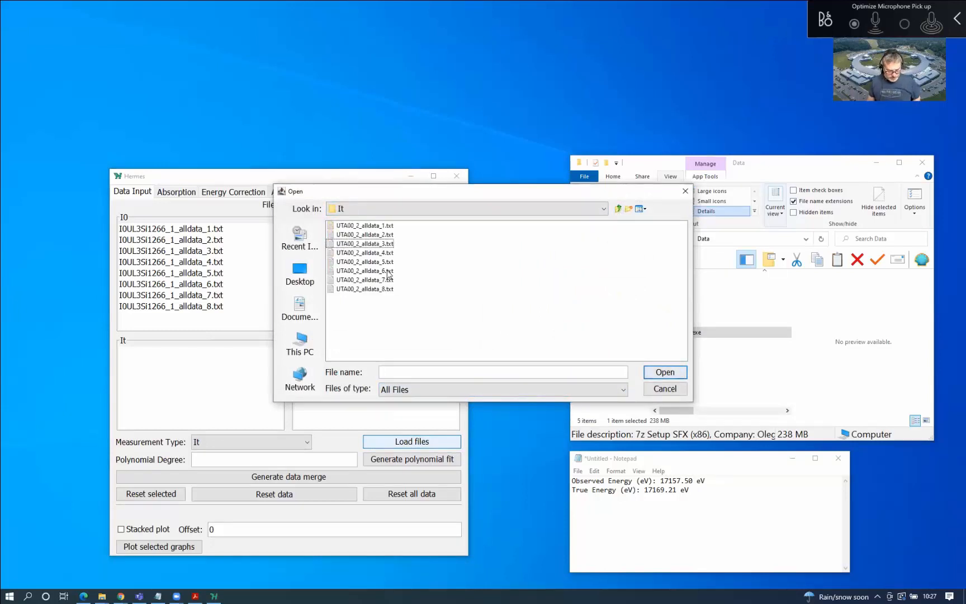
key(ctrl+a)
click(666, 372)
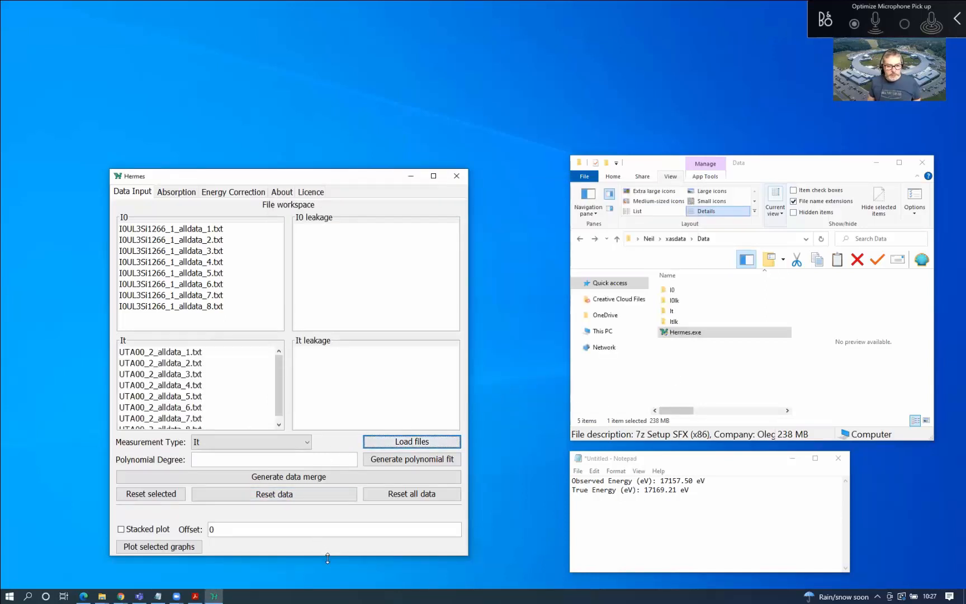
Load the eight I0UL3Si1266F files from the I0lk folder as I0 leakage data
drag(327, 558, 328, 569)
click(246, 453)
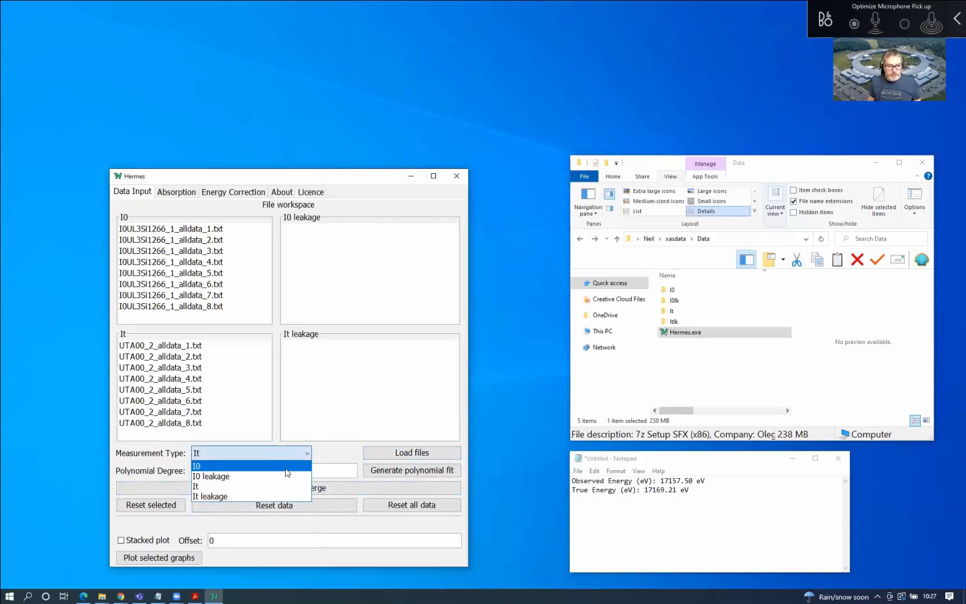
click(286, 479)
click(435, 456)
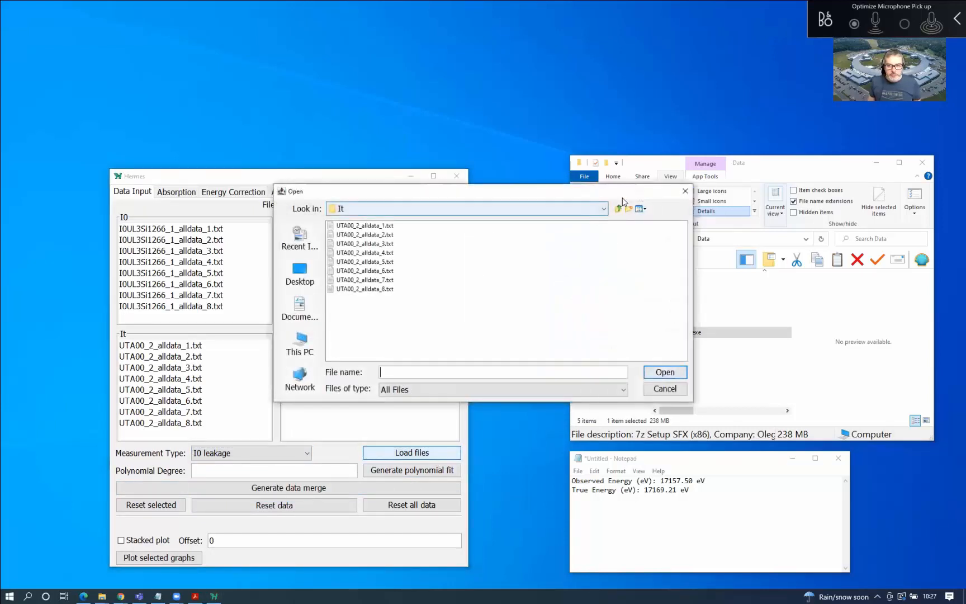
click(620, 209)
double_click(341, 235)
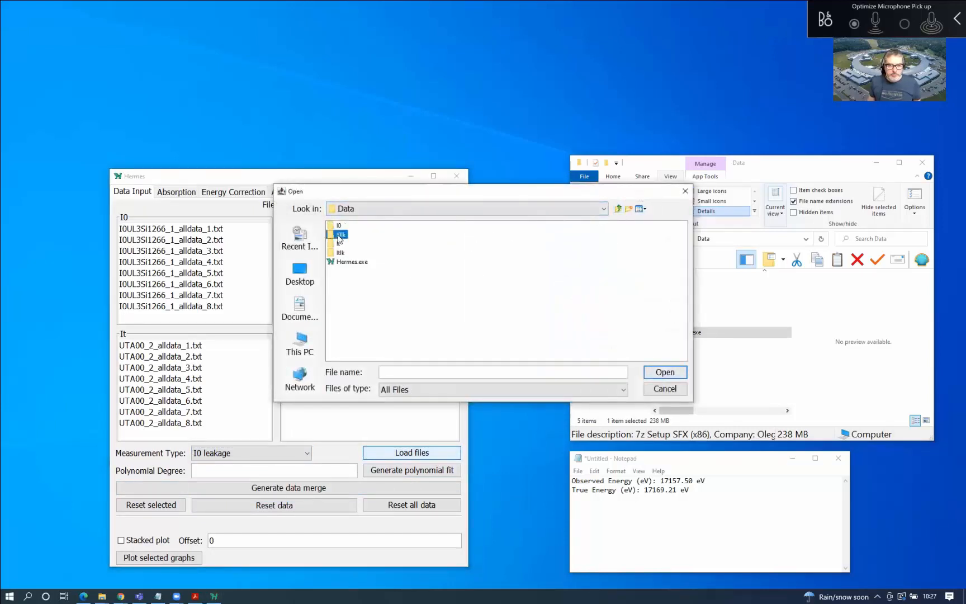
key(ctrl+a)
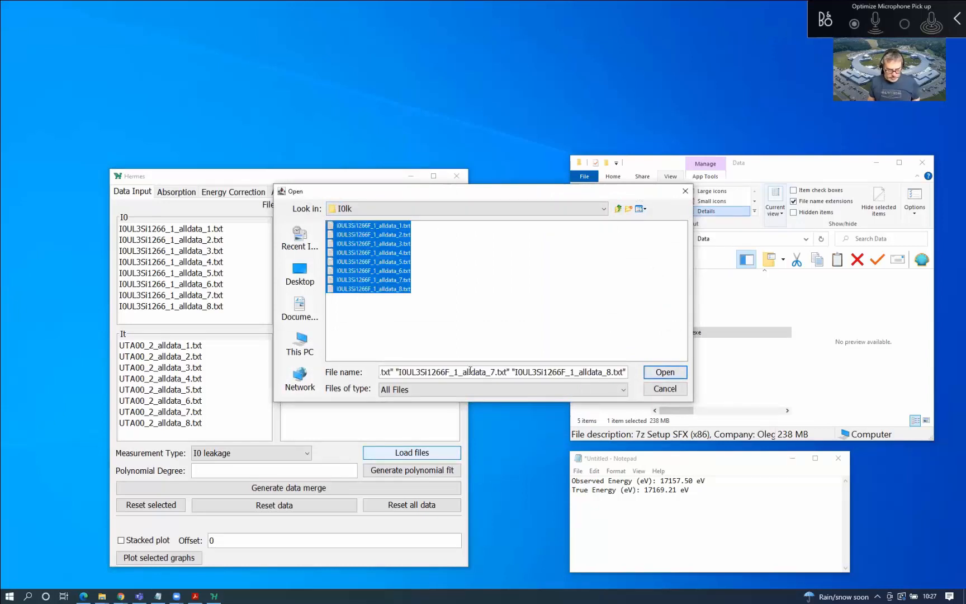
click(665, 372)
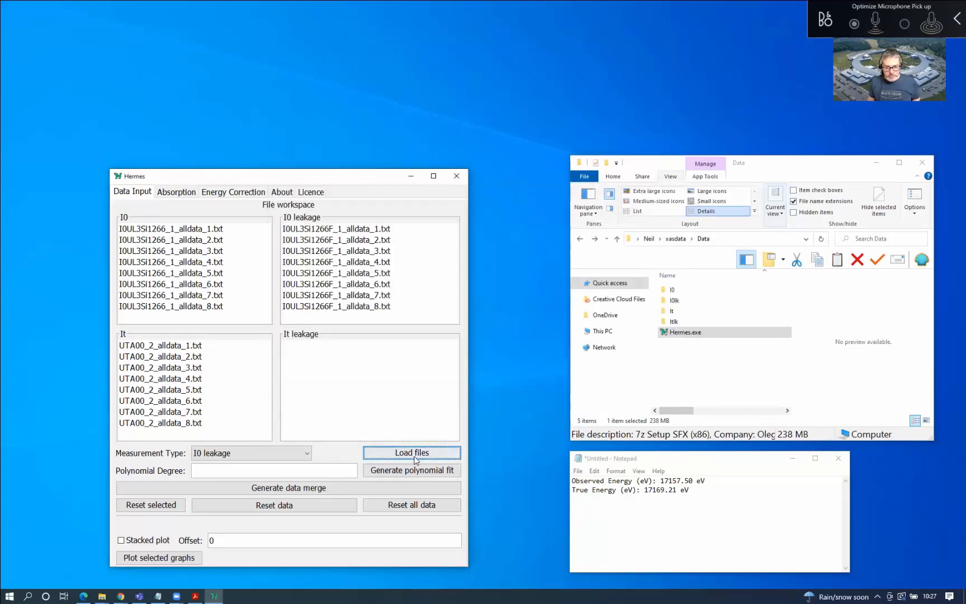
Load the eight UTA00F_2 files from the Itlk folder as It leakage data
click(280, 454)
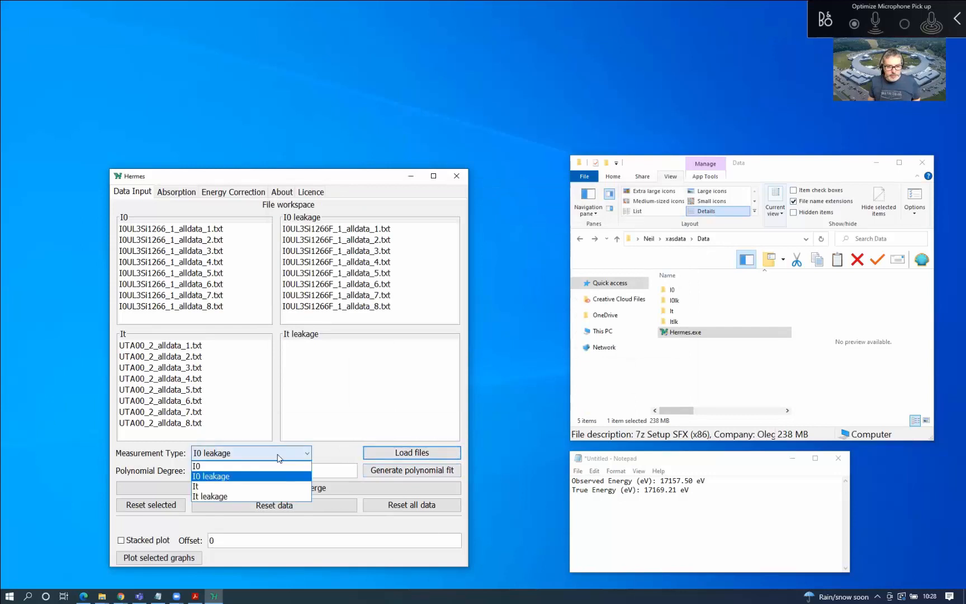
click(269, 497)
click(445, 453)
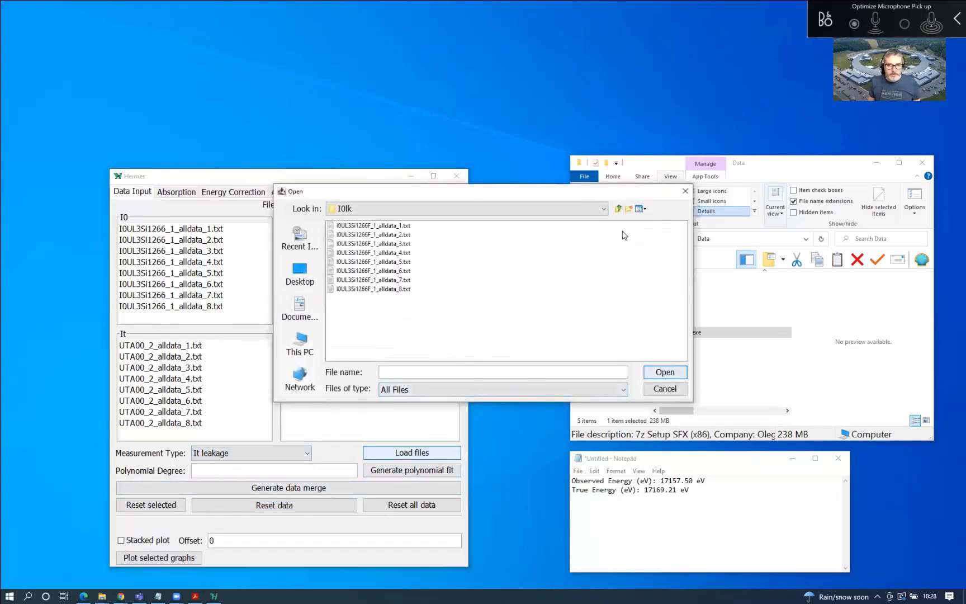
click(620, 209)
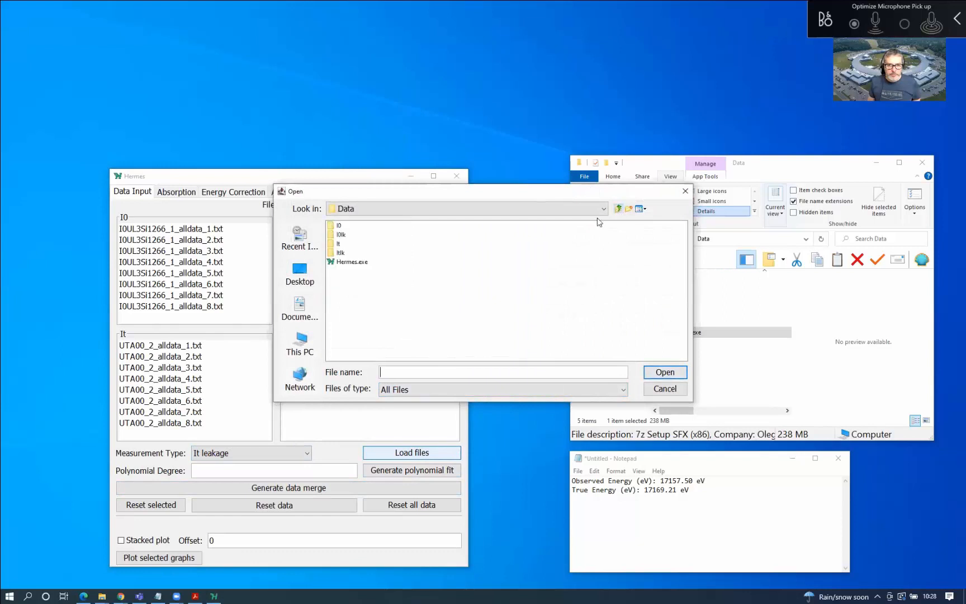
click(342, 254)
double_click(342, 253)
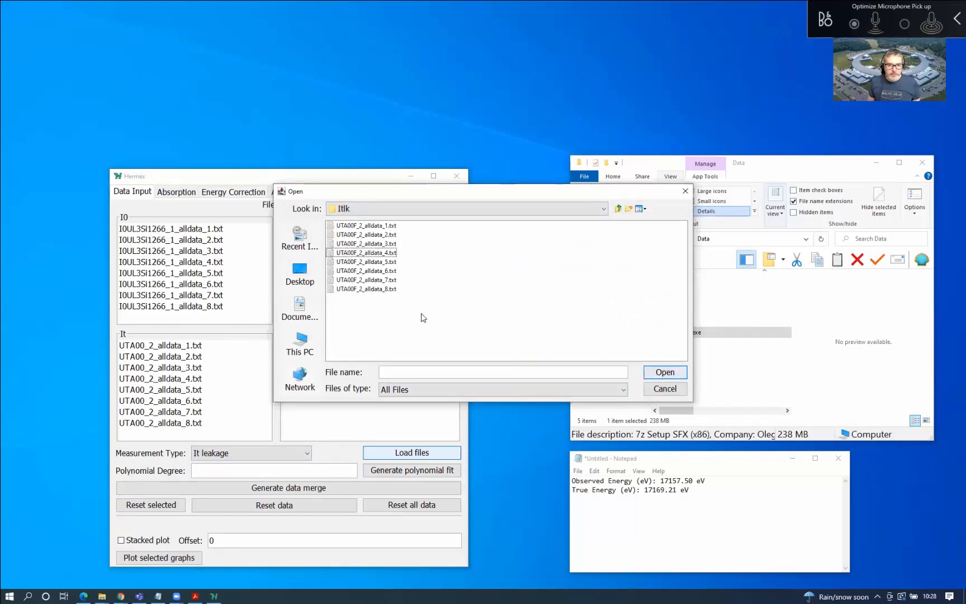
key(ctrl+a)
click(670, 377)
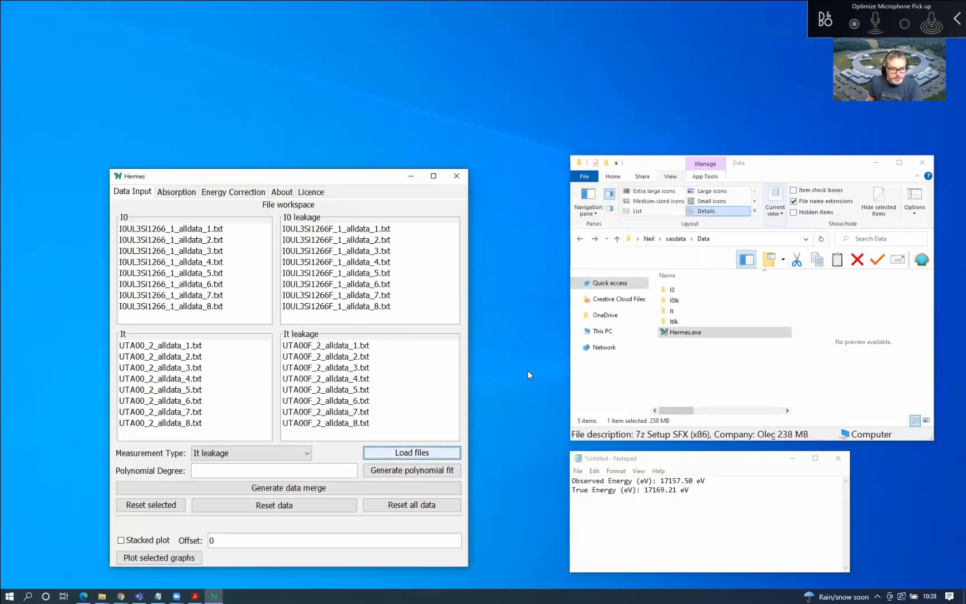
Switch back to I0 and add UTA00_2_alldata_1.txt from the It folder to its list
click(289, 453)
click(274, 466)
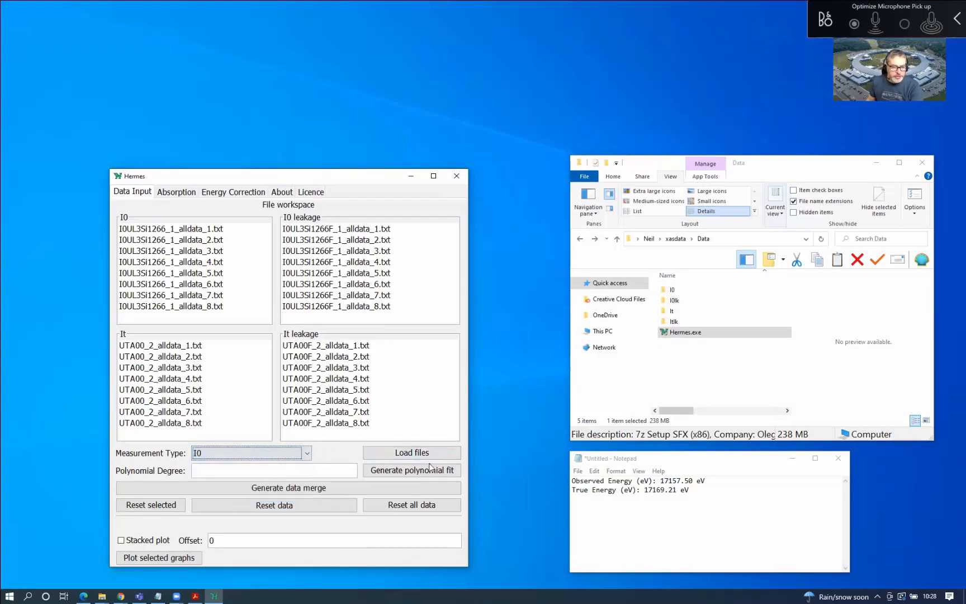
click(446, 452)
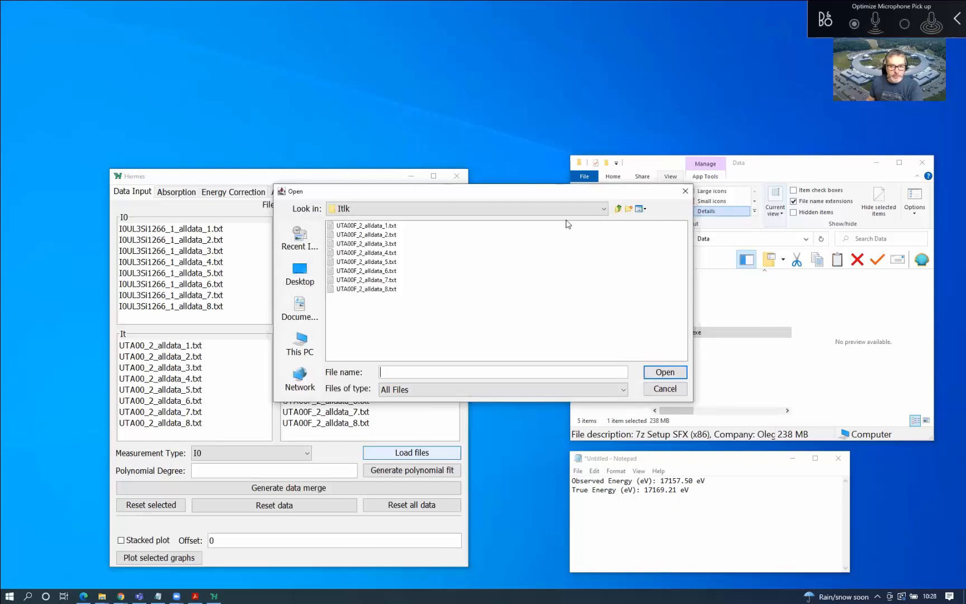
click(618, 209)
double_click(338, 244)
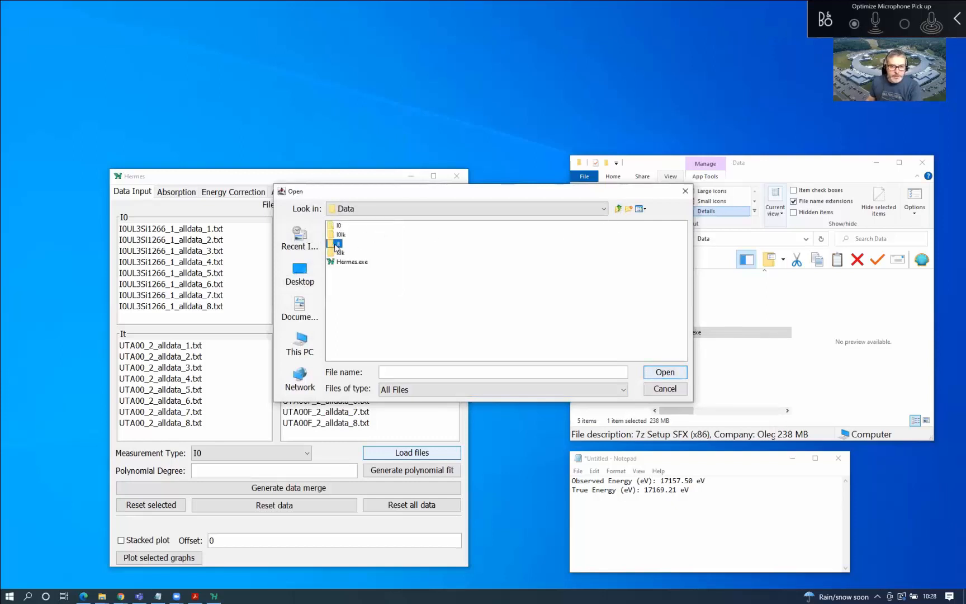
click(363, 225)
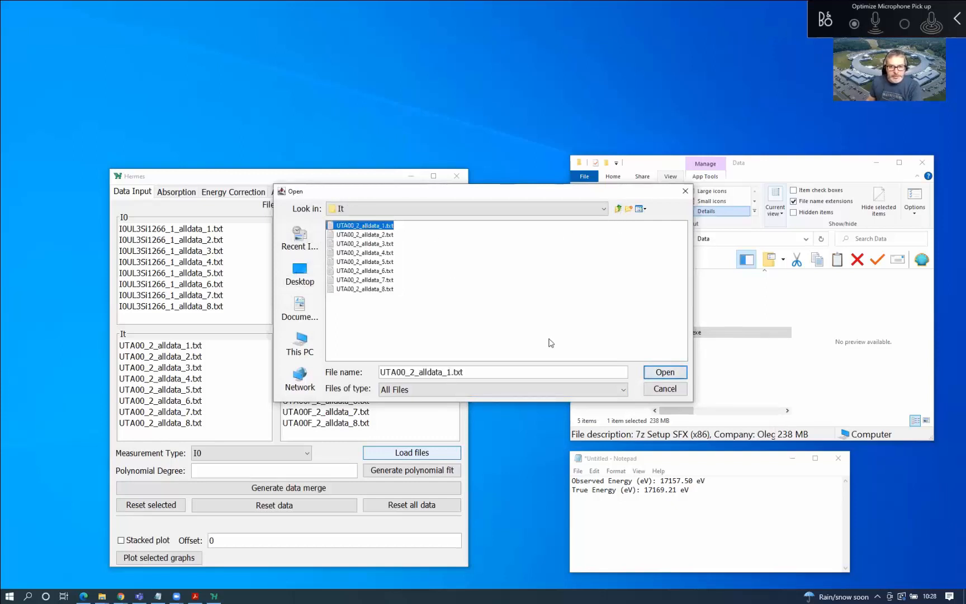
click(666, 373)
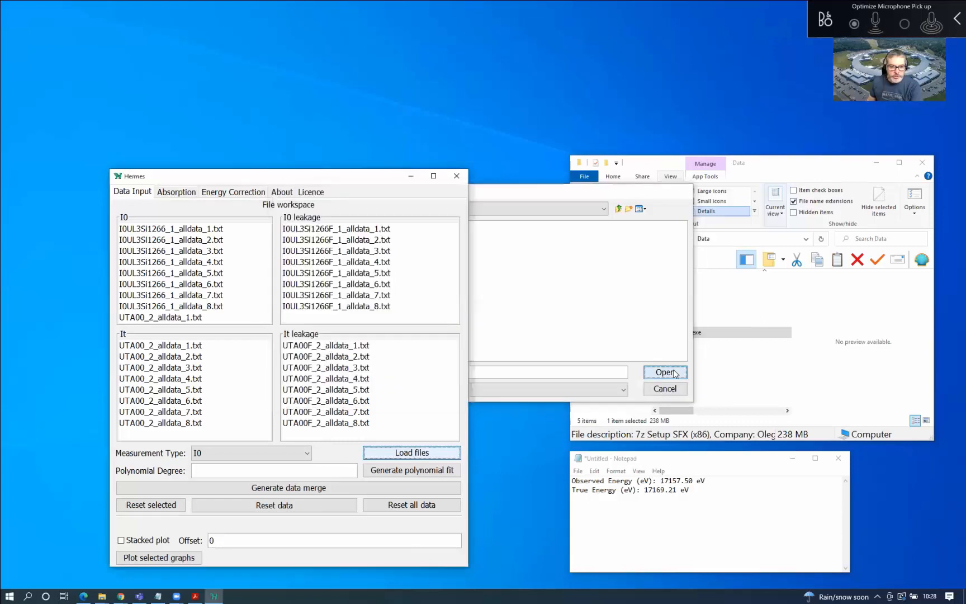
Remove the stray UTA00_2_alldata_1.txt entry from the I0 list with Reset selected
click(185, 318)
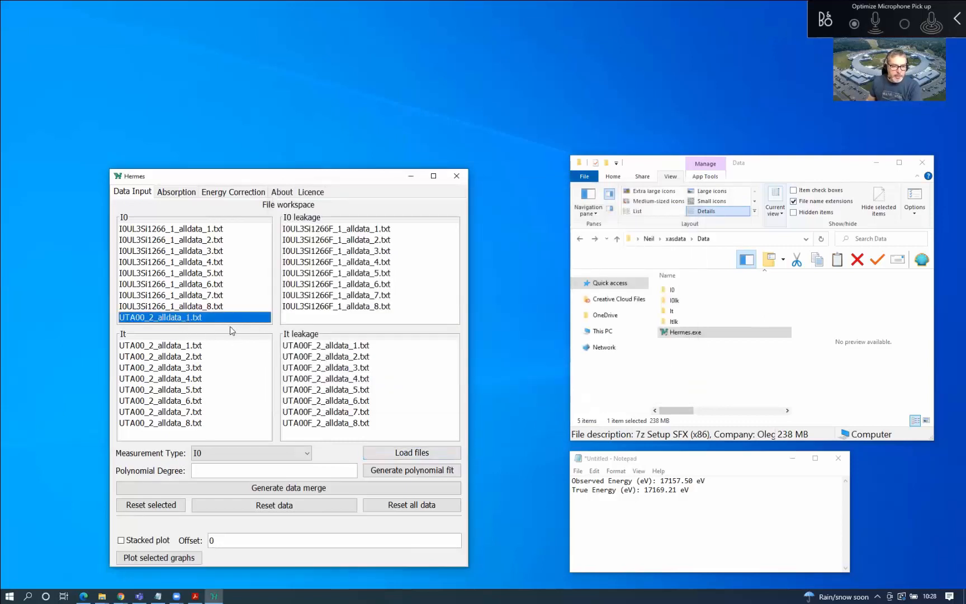
click(144, 506)
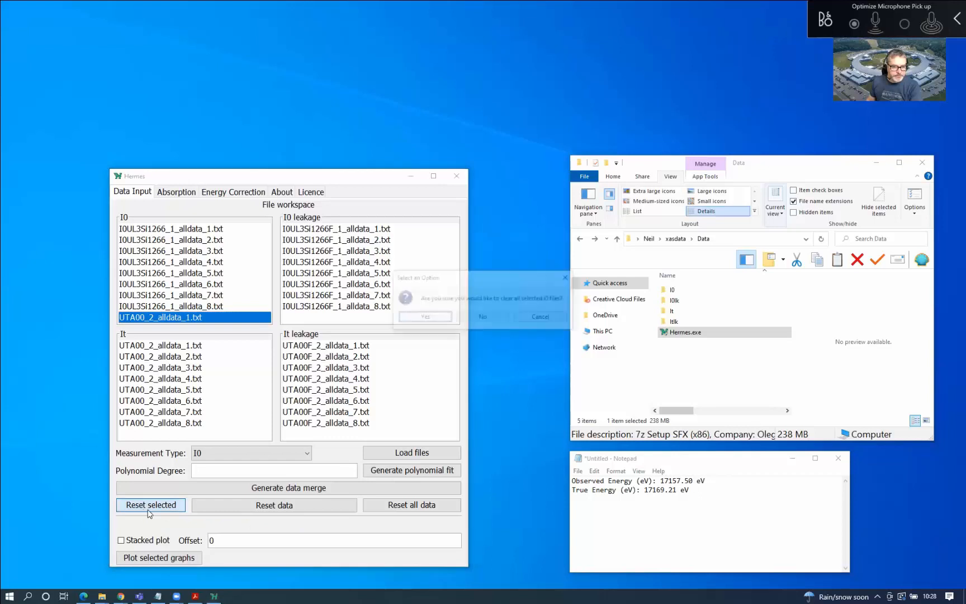
click(425, 318)
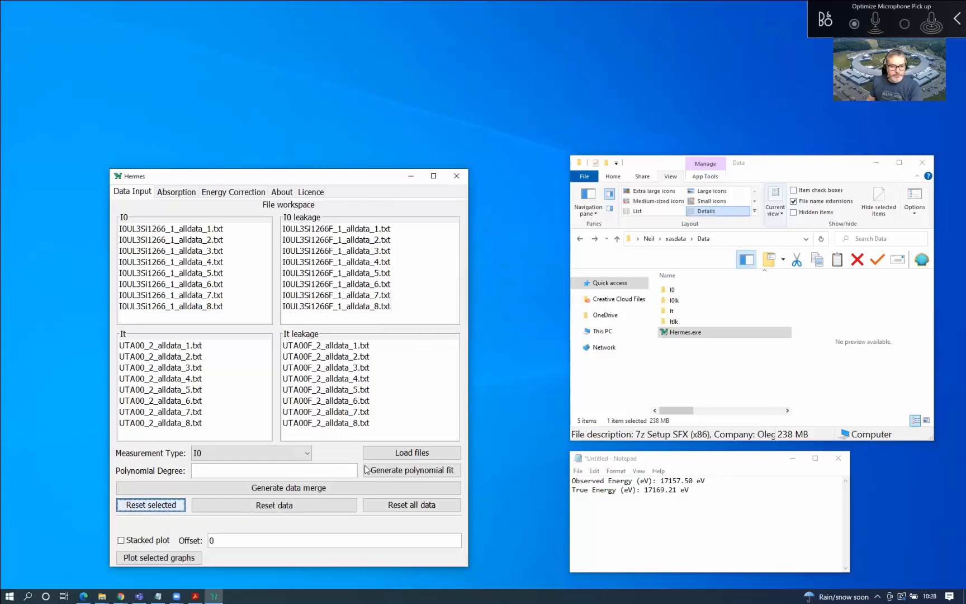
click(296, 508)
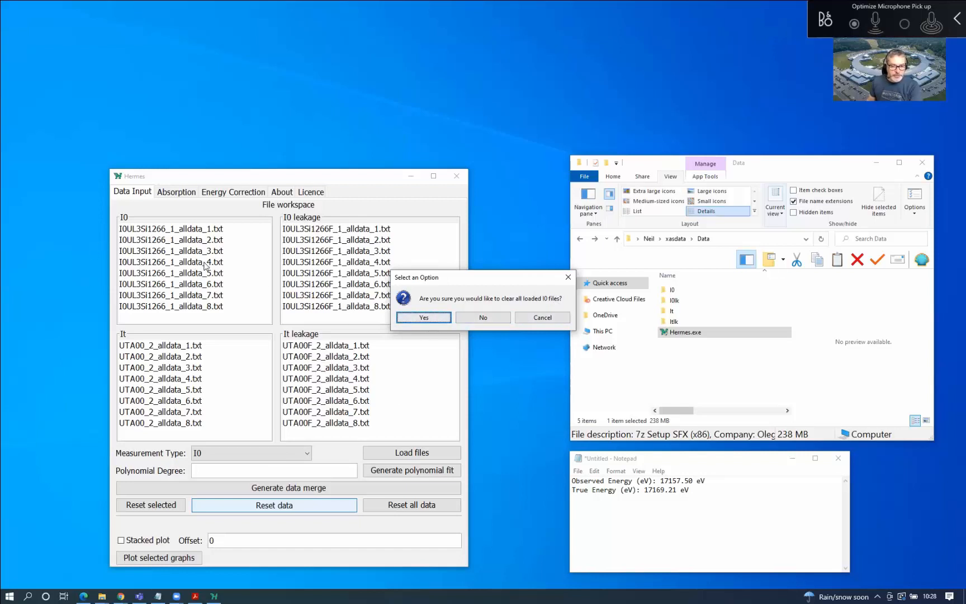
click(540, 317)
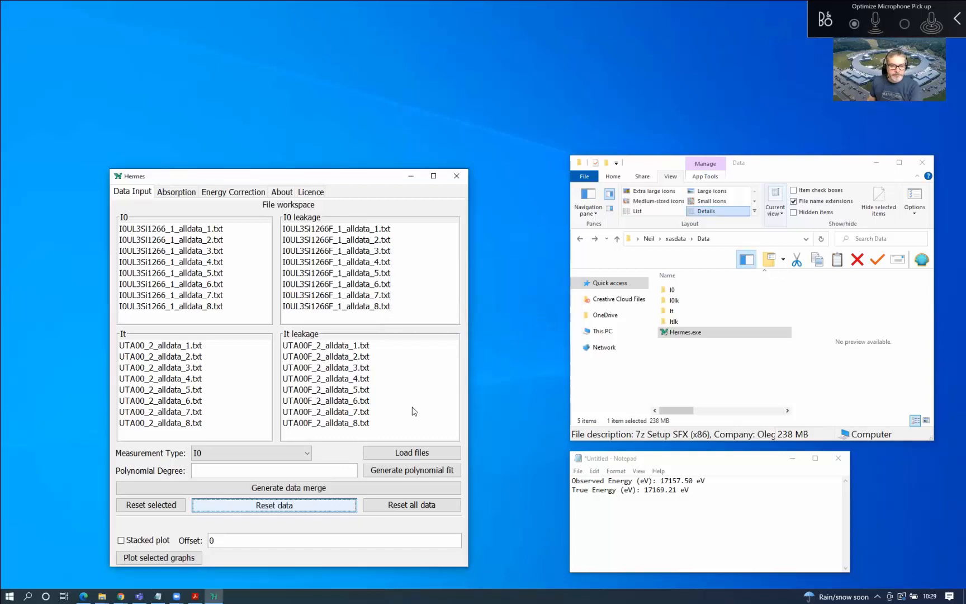
click(399, 506)
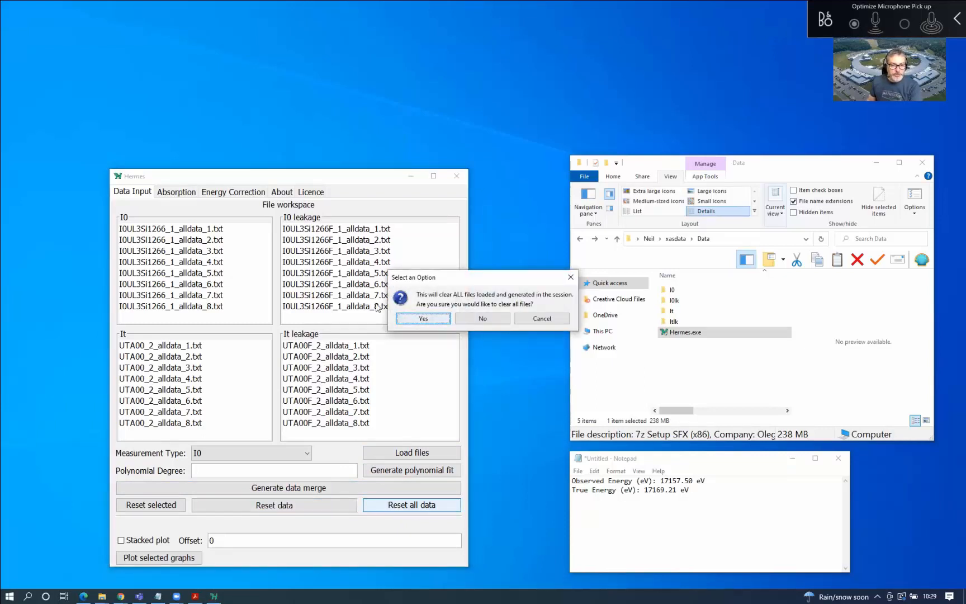
click(557, 318)
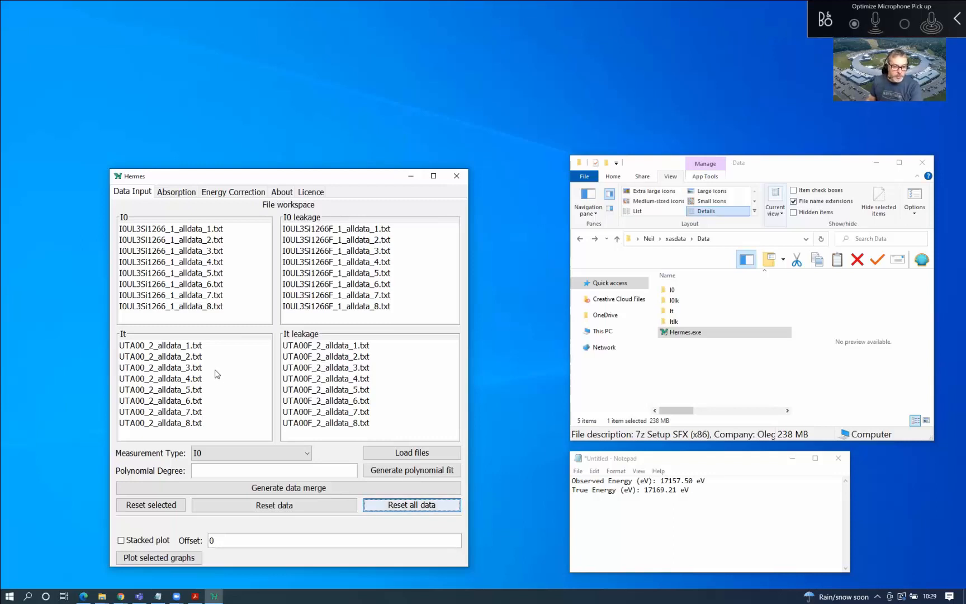
Set the measurement type to It and plot the first UTA00_2 It file
click(250, 454)
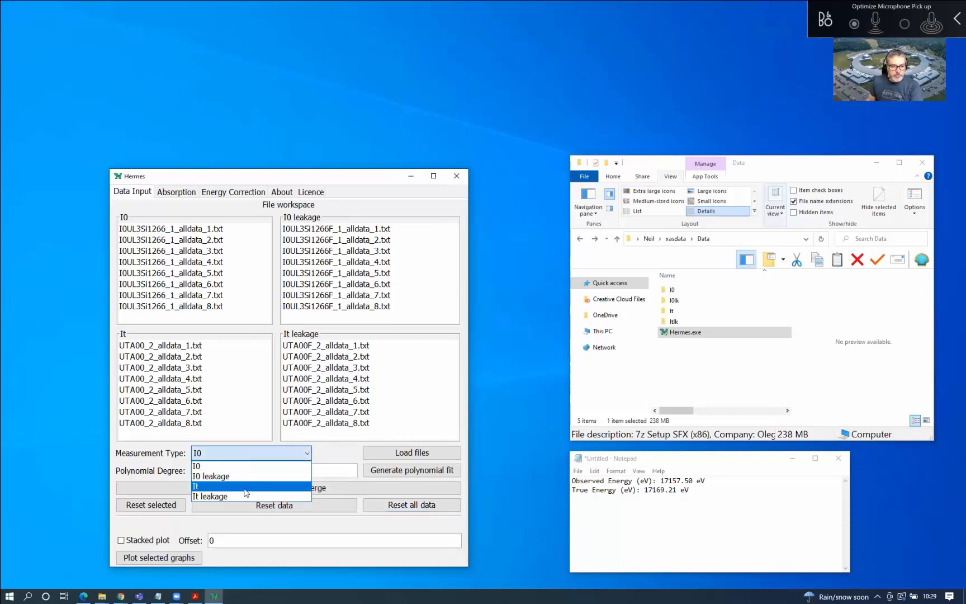
click(246, 493)
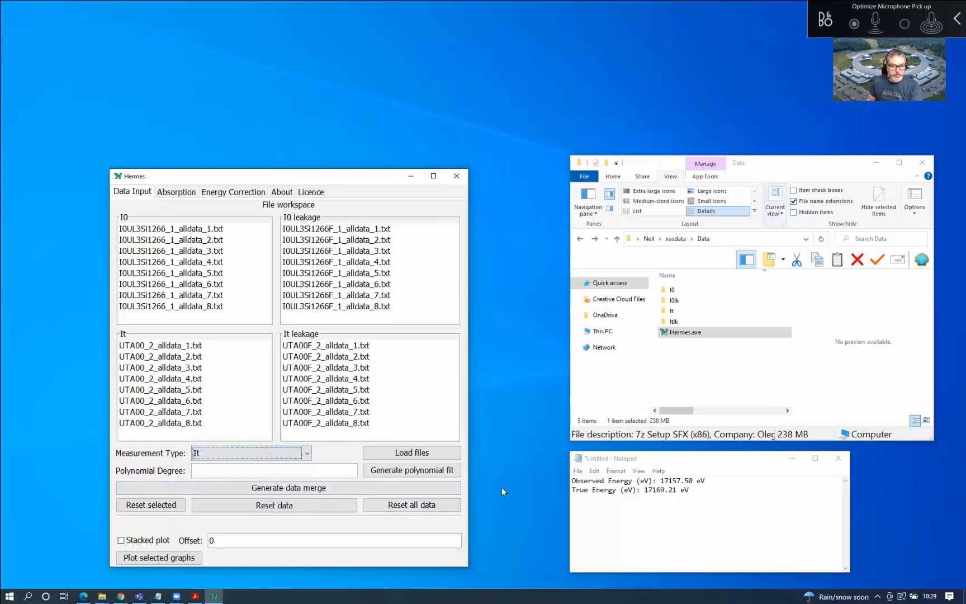
click(170, 347)
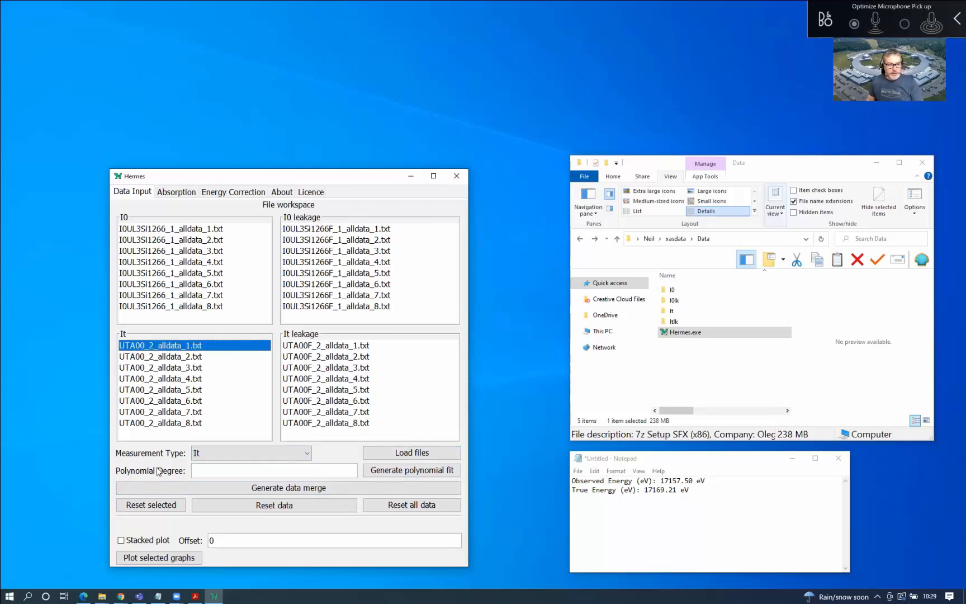
click(166, 559)
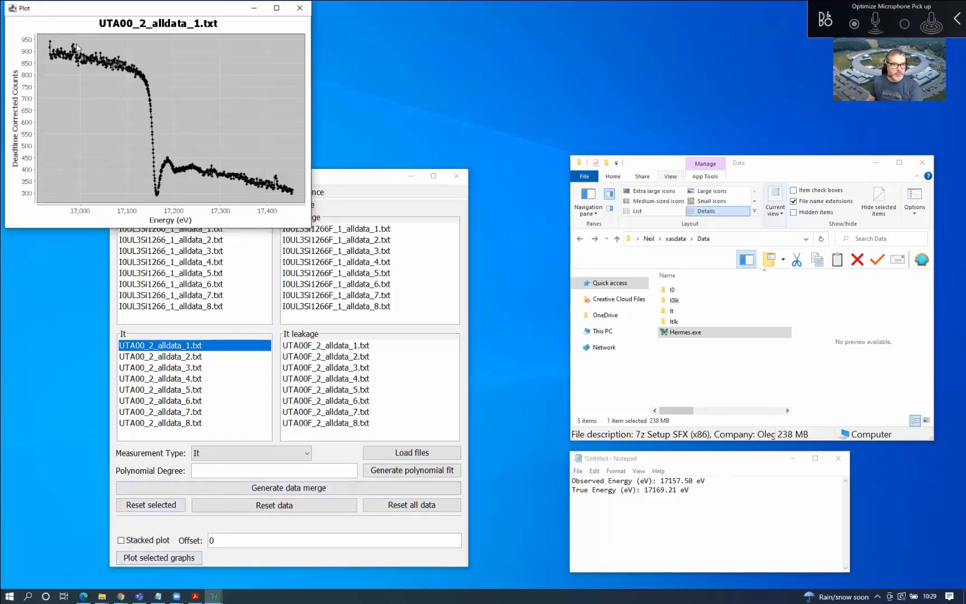
click(301, 8)
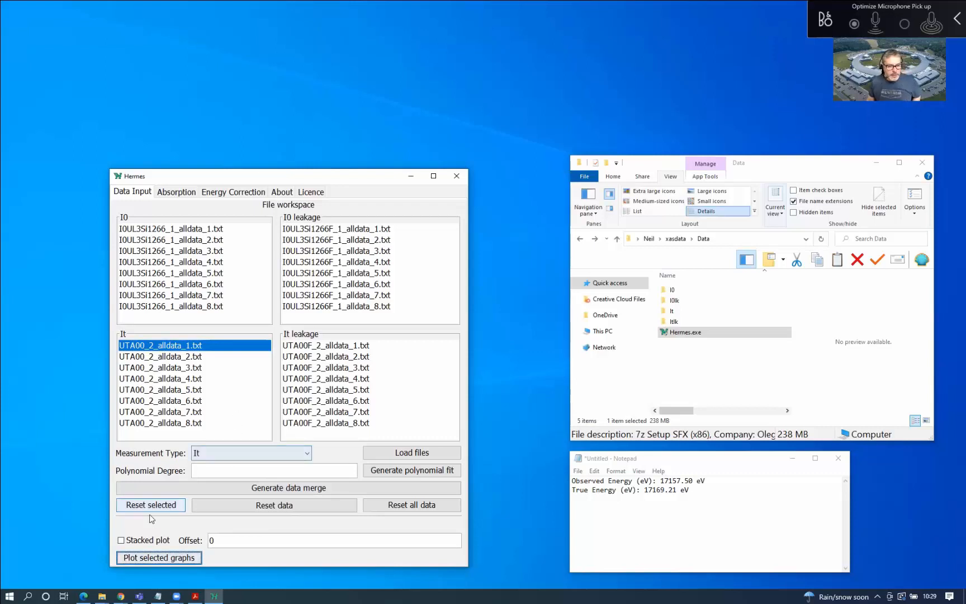
Plot all eight UTA00_2 It files together
shift+click(186, 423)
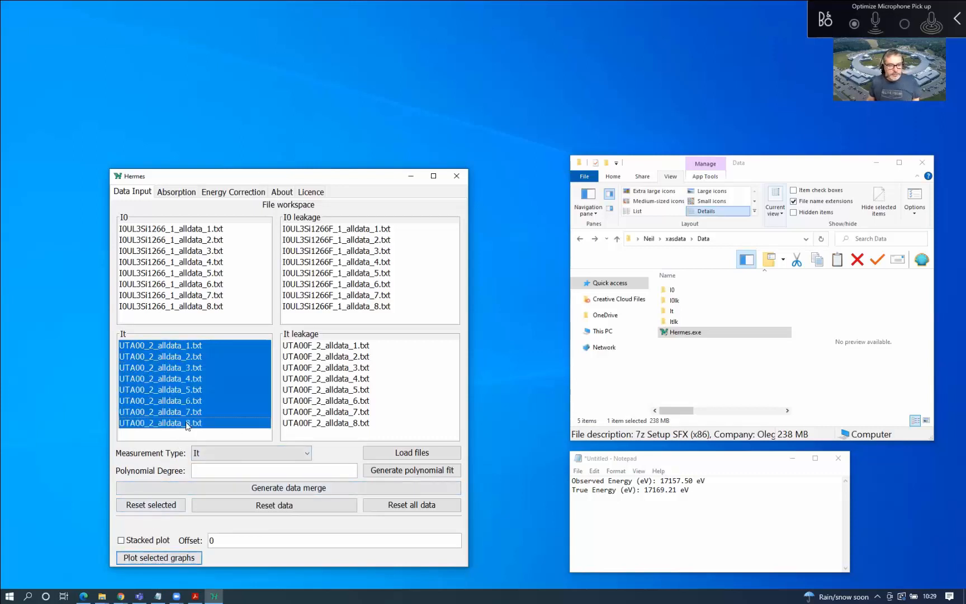
click(174, 558)
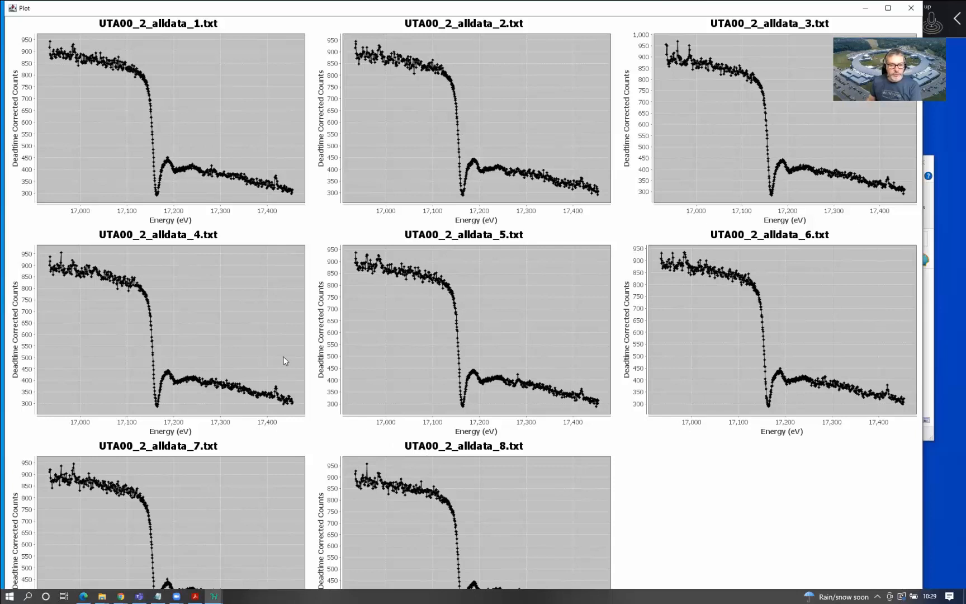
click(910, 9)
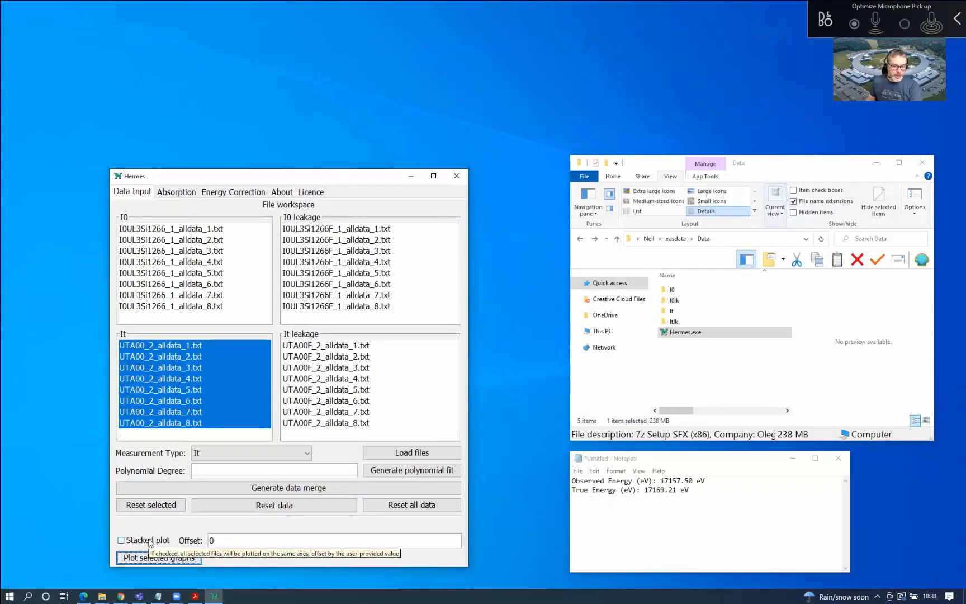
Turn on Stacked plot and view the eight UTA00_2 It spectra overlaid in an enlarged plot window
click(129, 542)
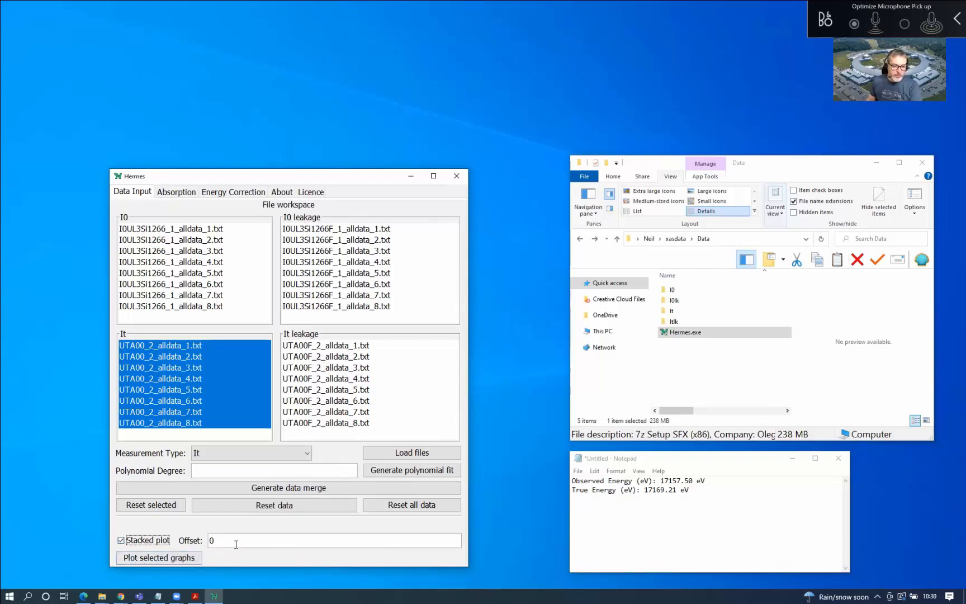
click(184, 560)
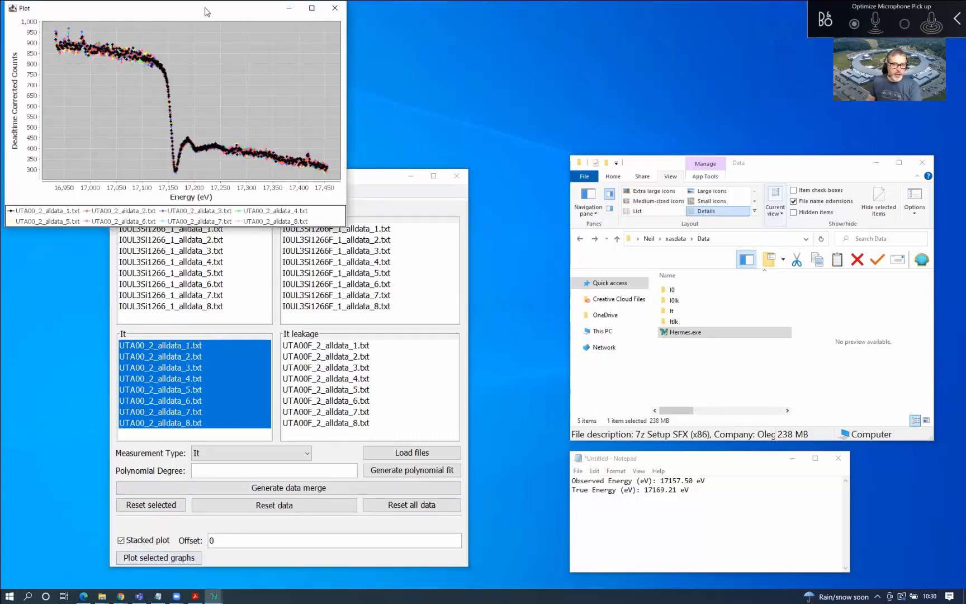
drag(209, 7, 238, 59)
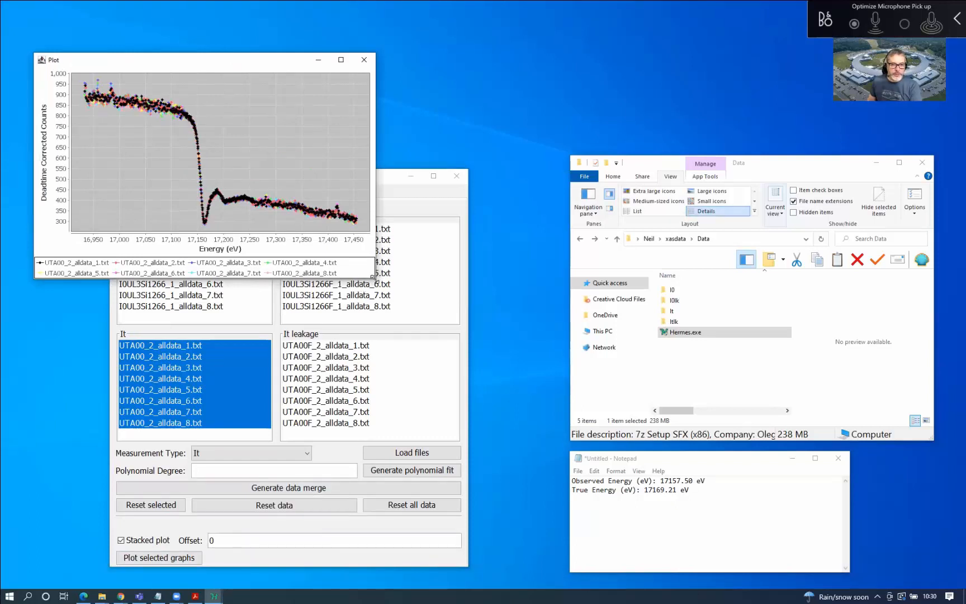
drag(373, 276, 504, 455)
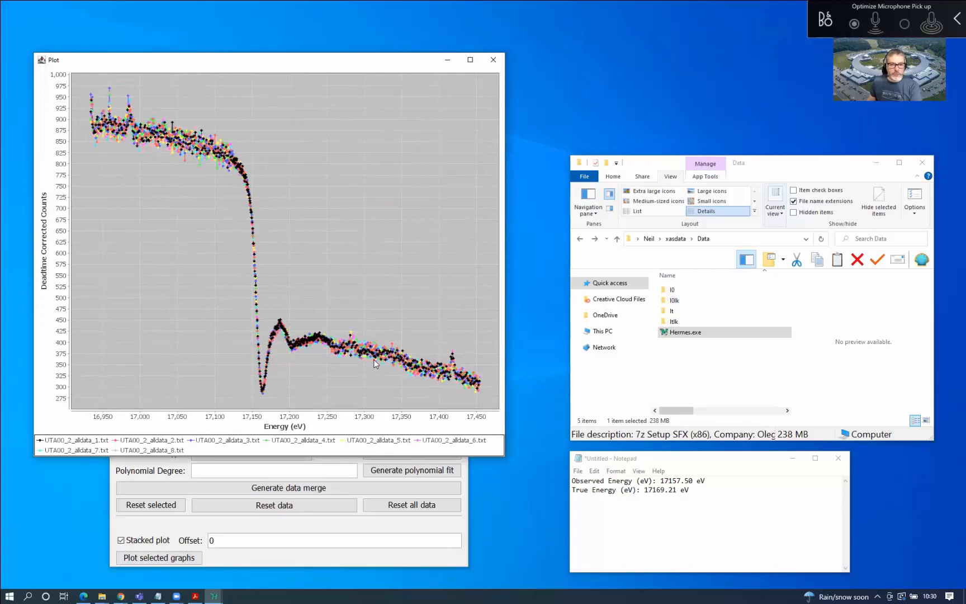
click(494, 60)
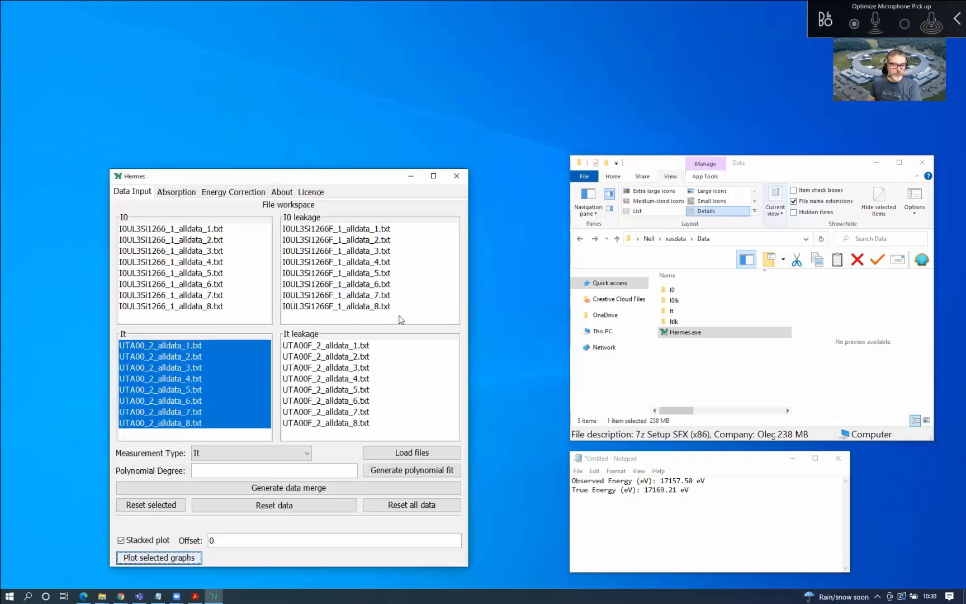
Set the stacked-plot Offset to 200 and replot the eight It spectra in an enlarged window
click(213, 540)
text(1)
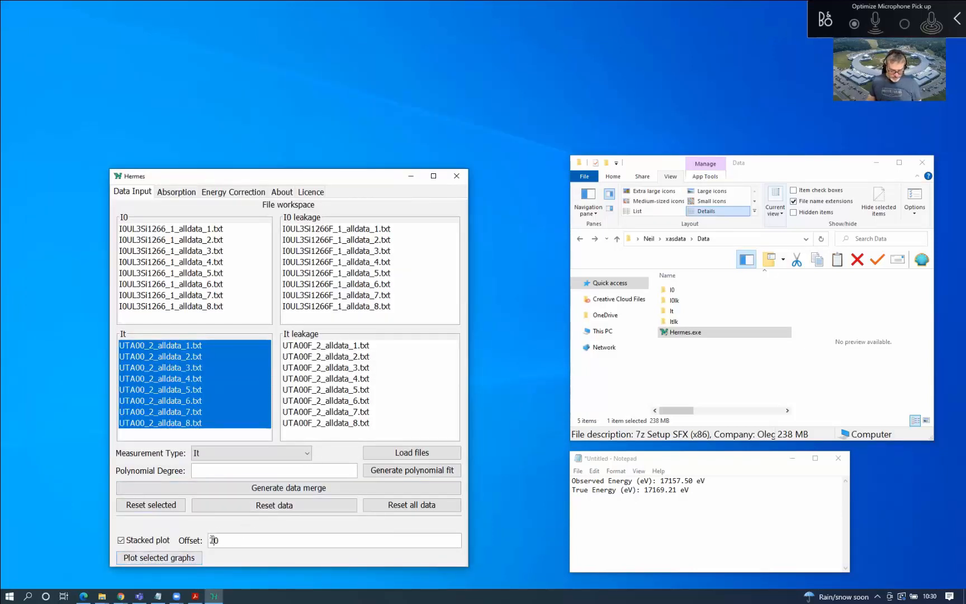
key(BackSpace)
text(200)
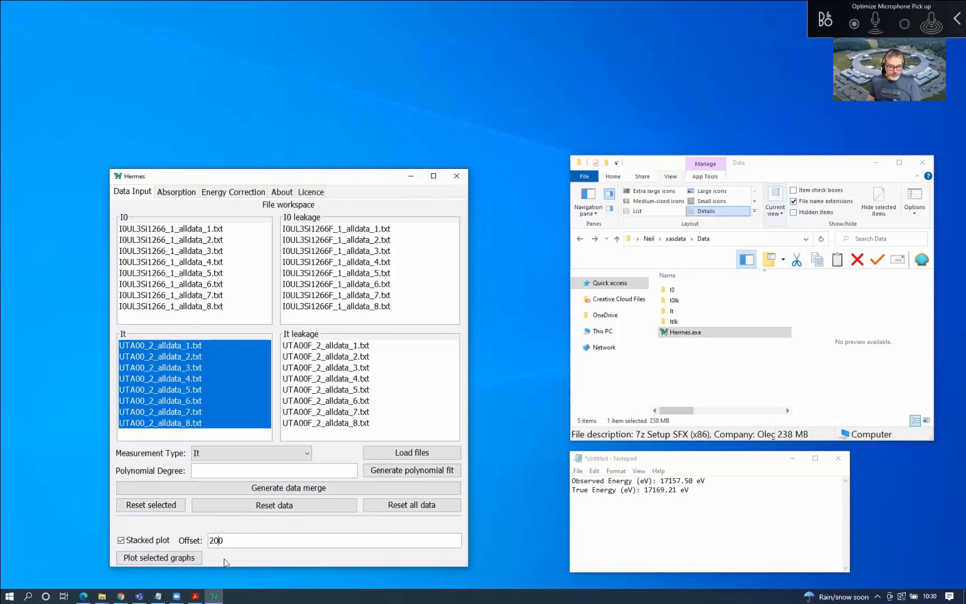
click(162, 561)
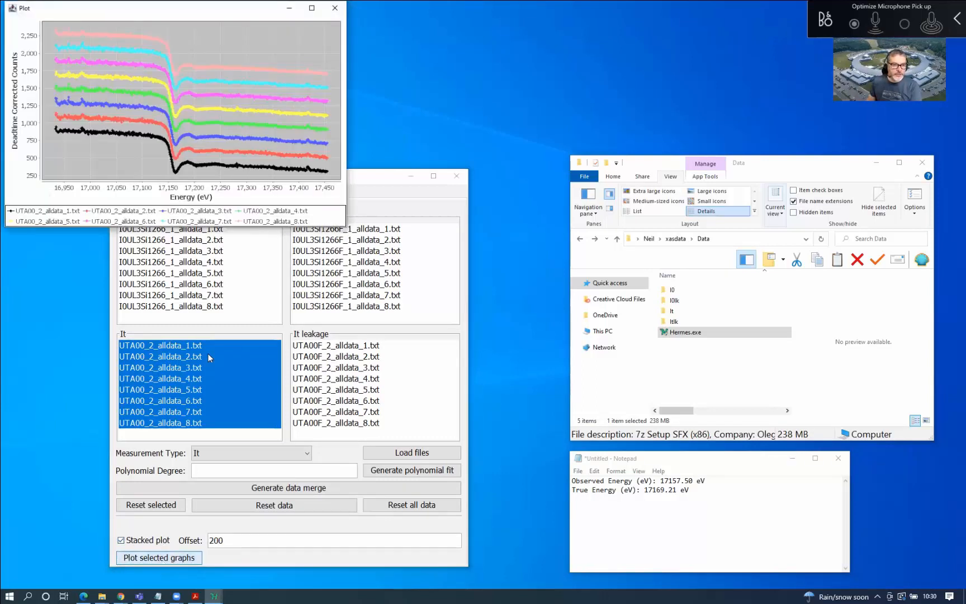
drag(204, 14, 212, 64)
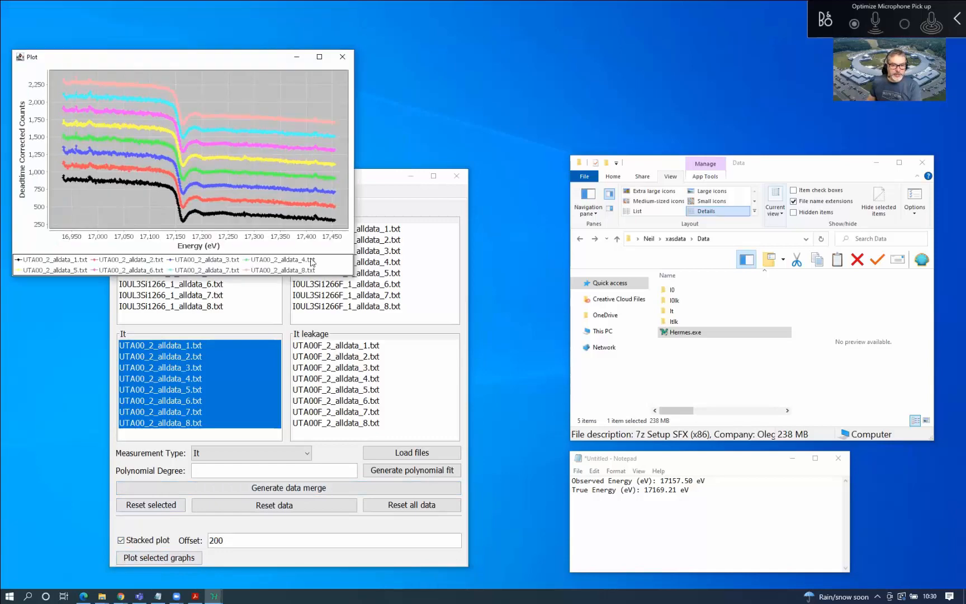
drag(352, 278, 520, 450)
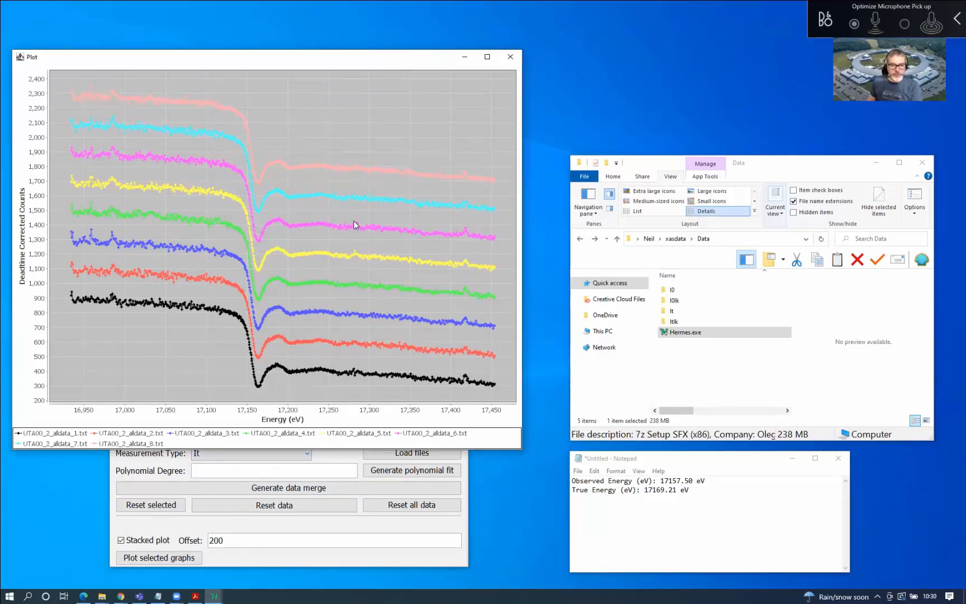
click(510, 57)
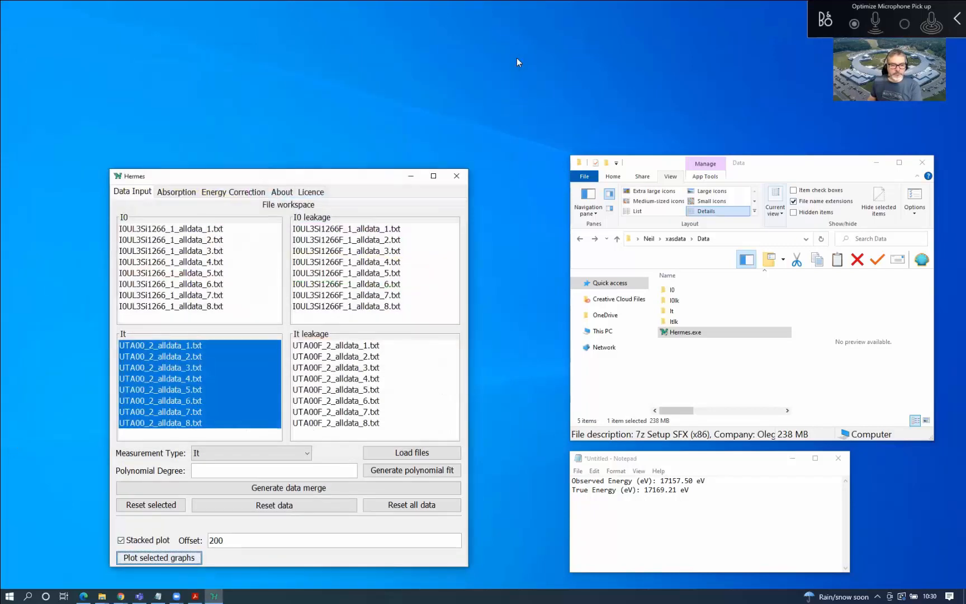
Try various It-list selections, ending with all eight UTA00_2_alldata files selected via Ctrl+A
click(212, 347)
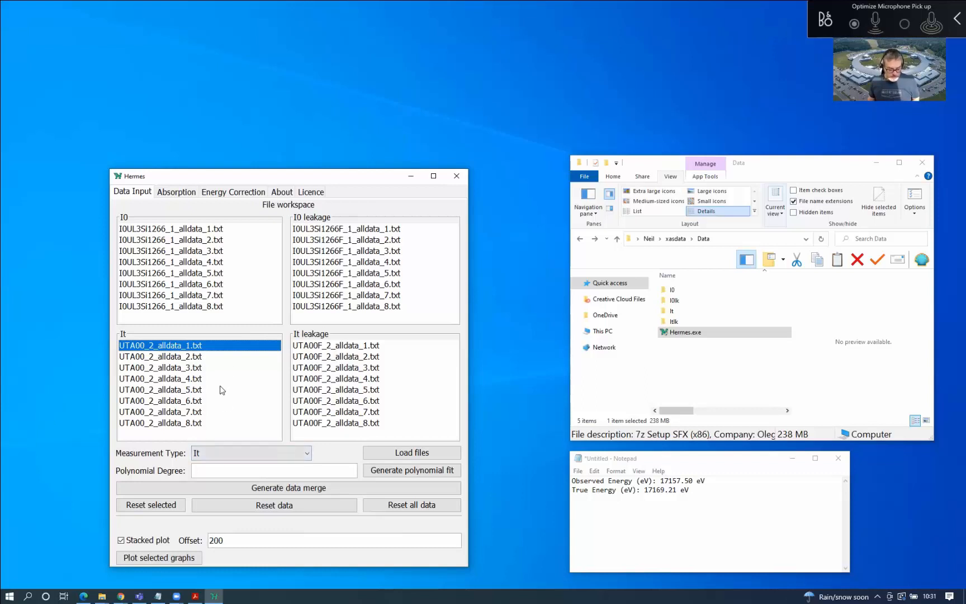
key(ctrl+a)
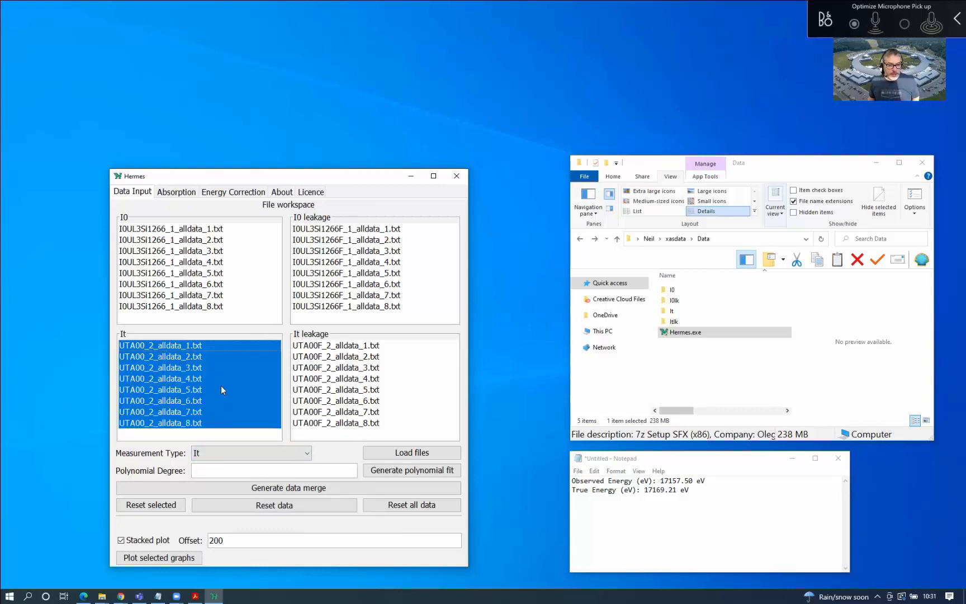
click(214, 344)
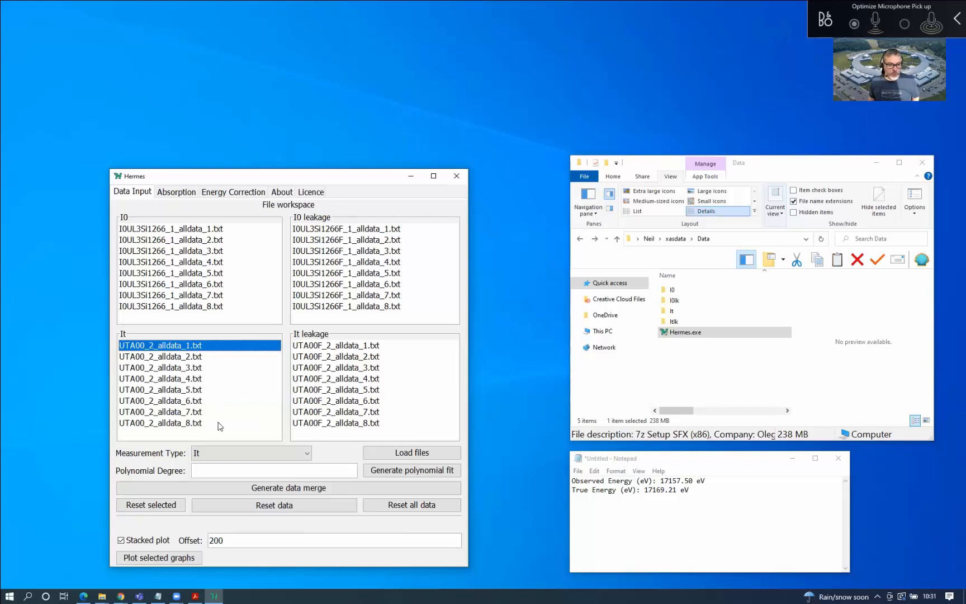
shift+click(219, 429)
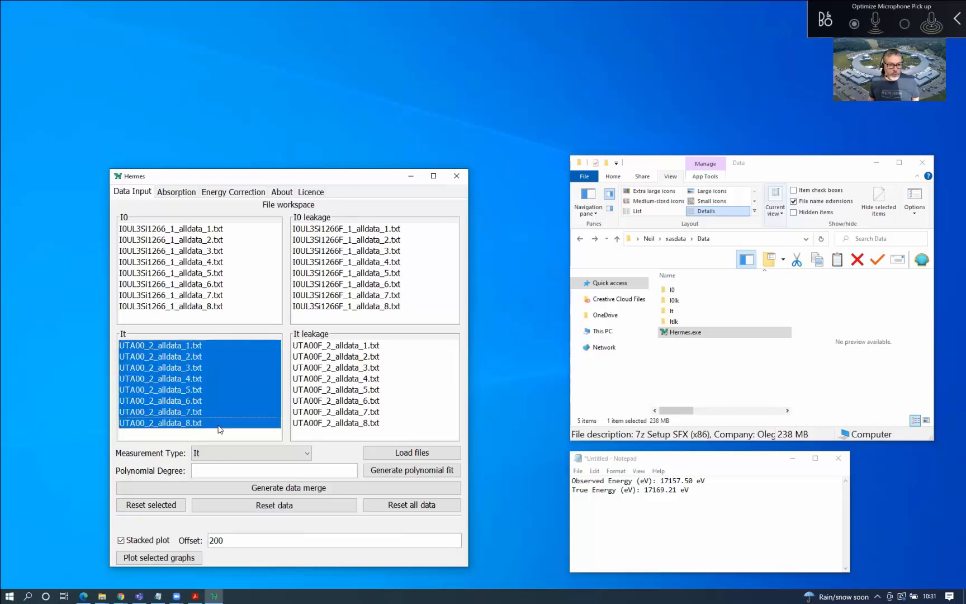
click(210, 384)
click(193, 345)
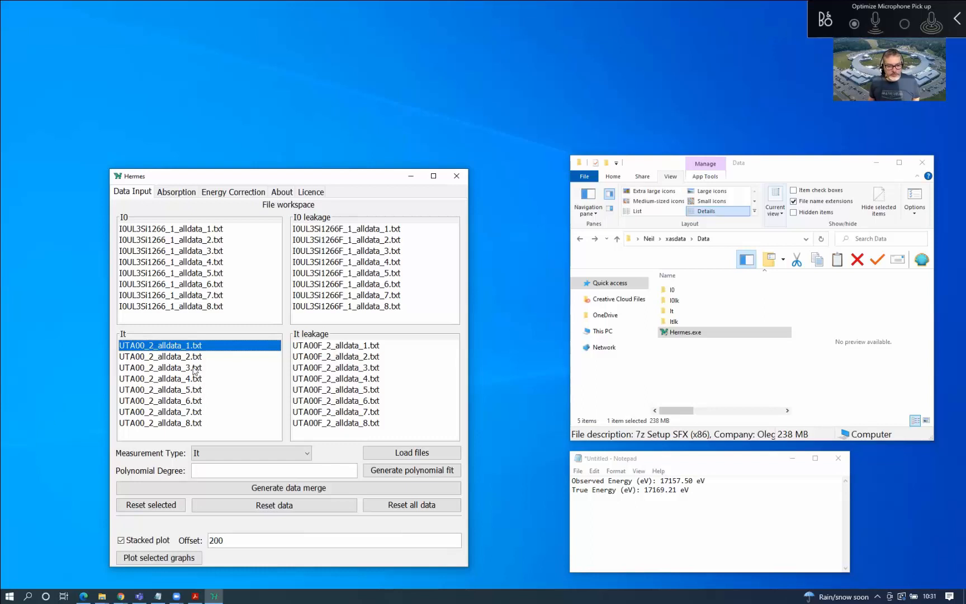
ctrl+click(194, 368)
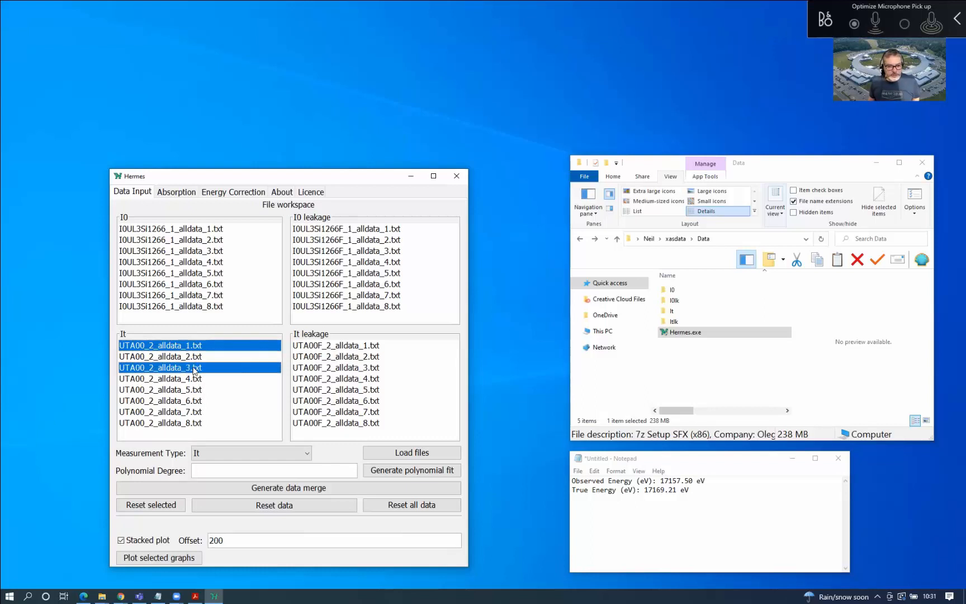
ctrl+click(199, 401)
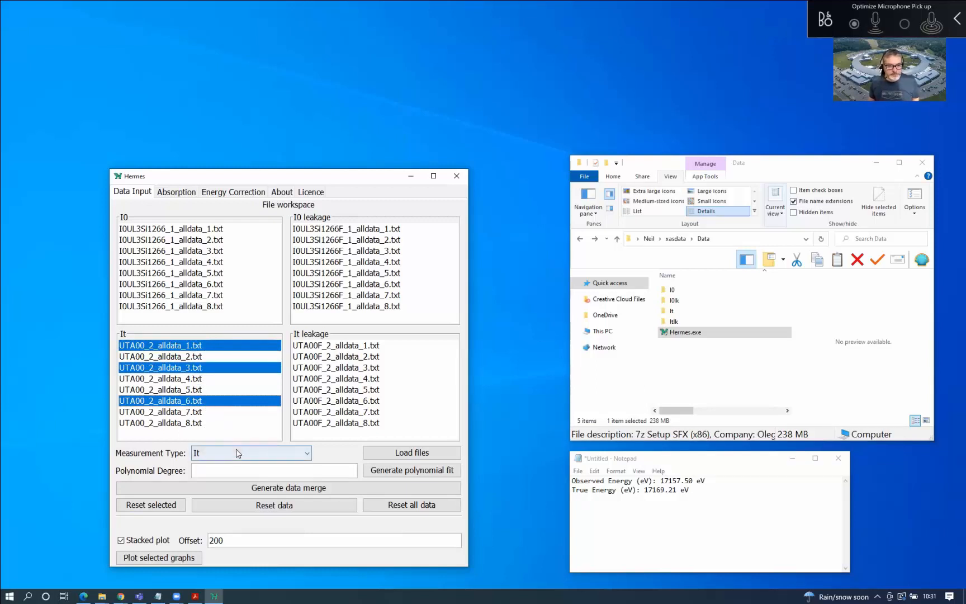
click(236, 425)
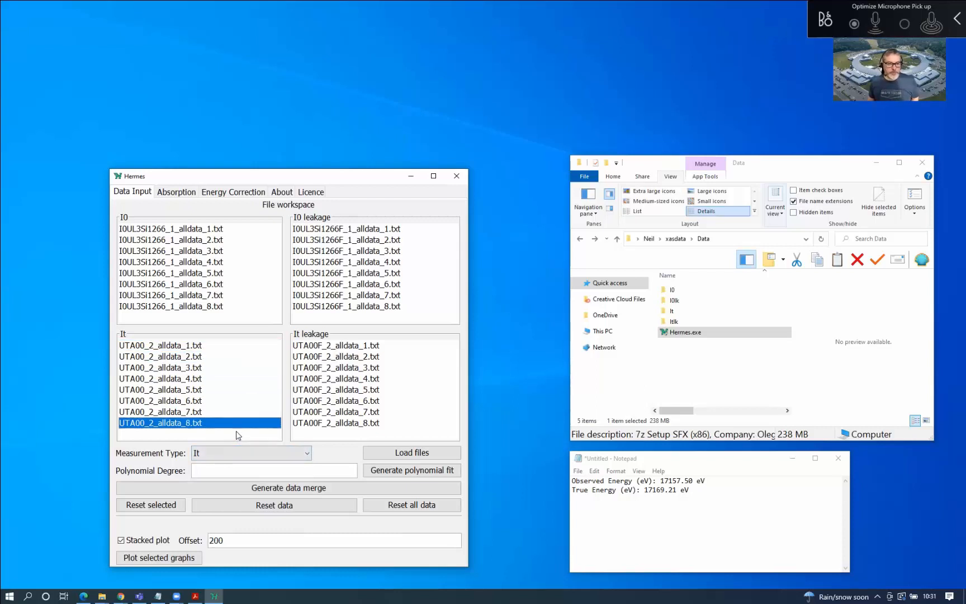
key(ctrl+a)
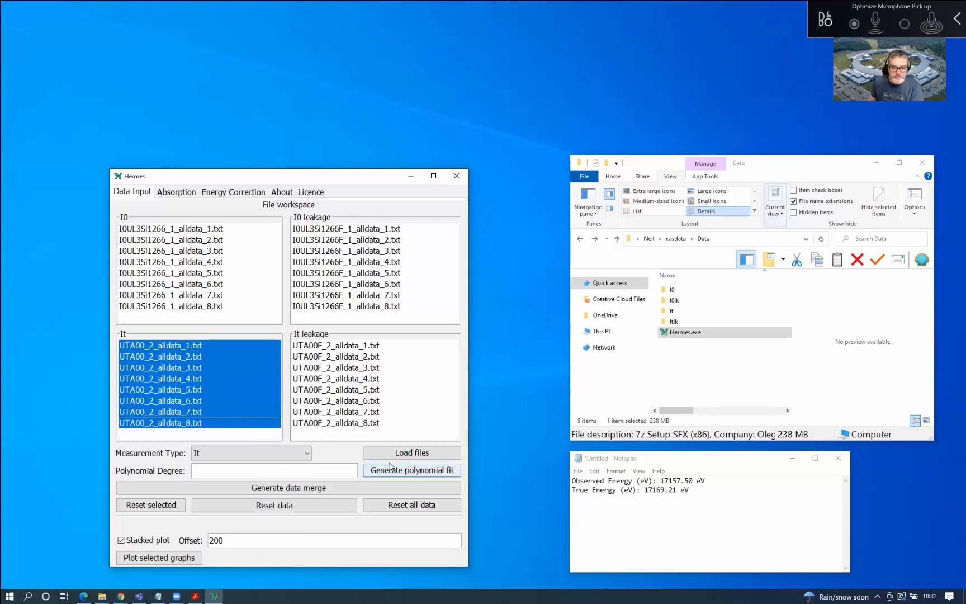
Merge the eight It files into a new entry 'It' with header 'It UTA00', then select it
click(353, 494)
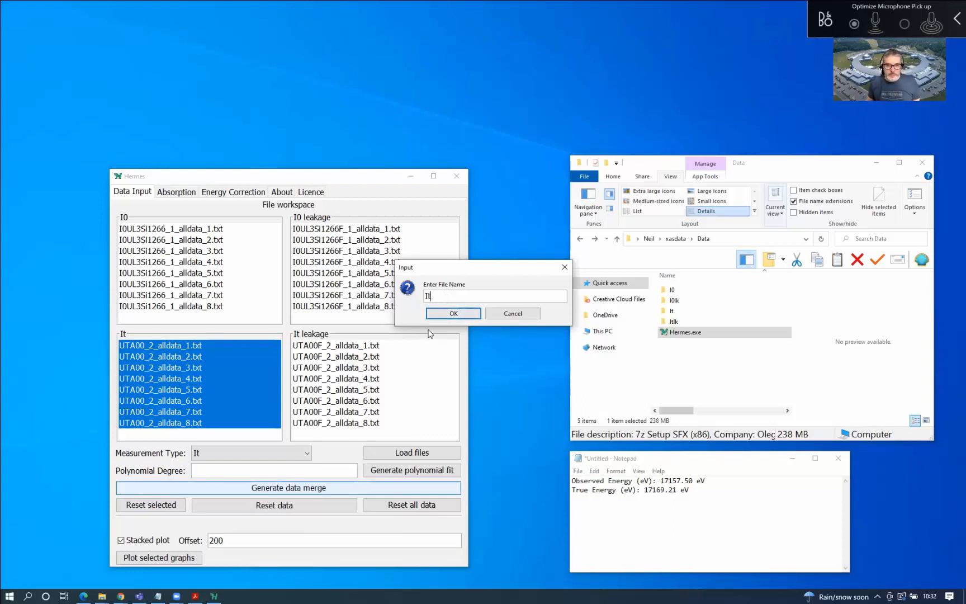
click(456, 314)
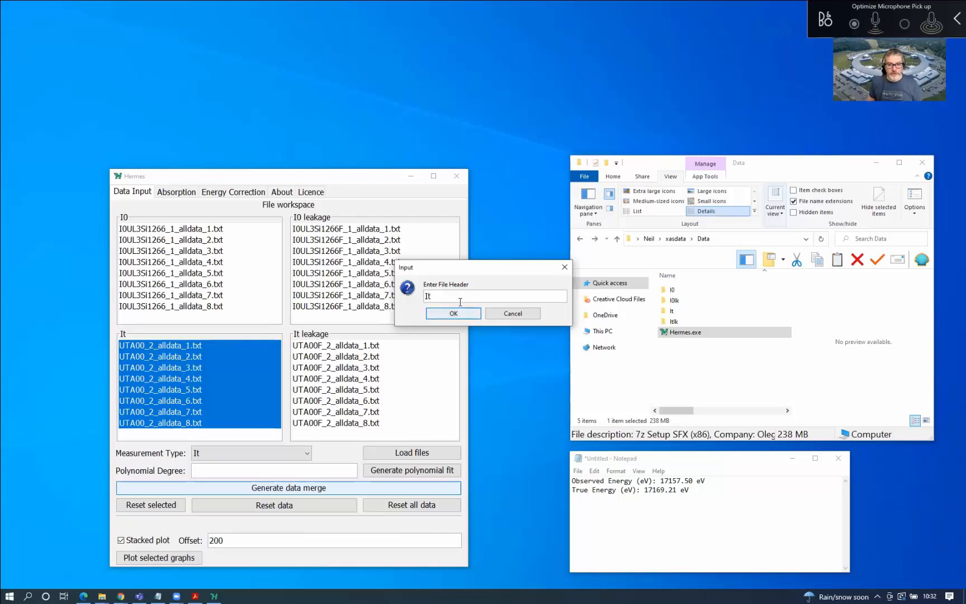
text(UT)
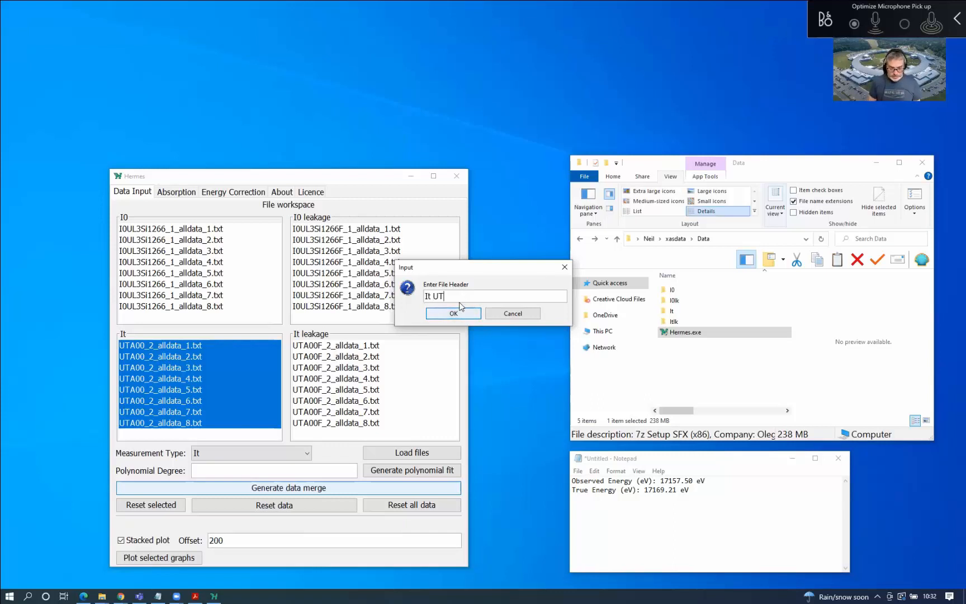
text(A00)
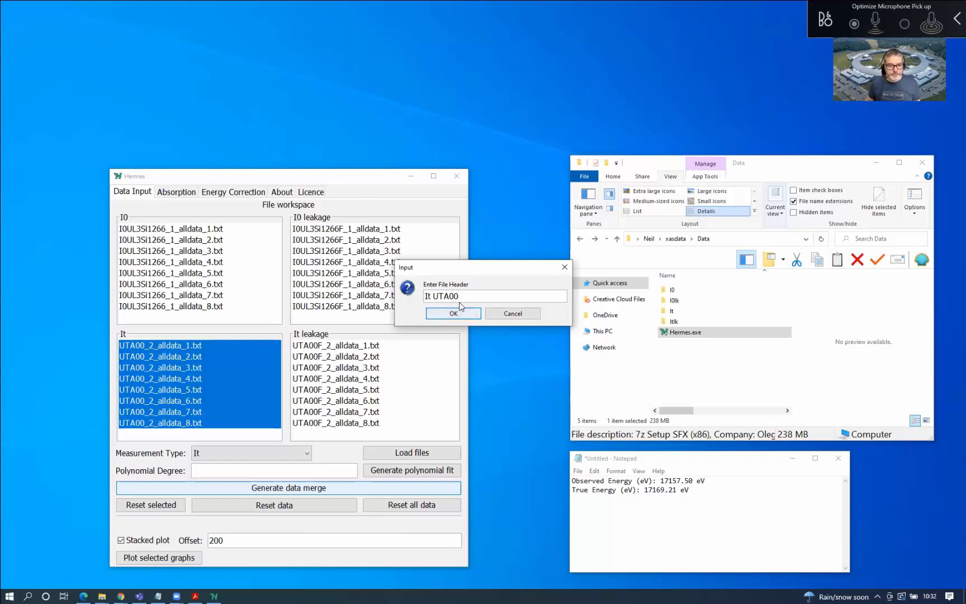
click(454, 314)
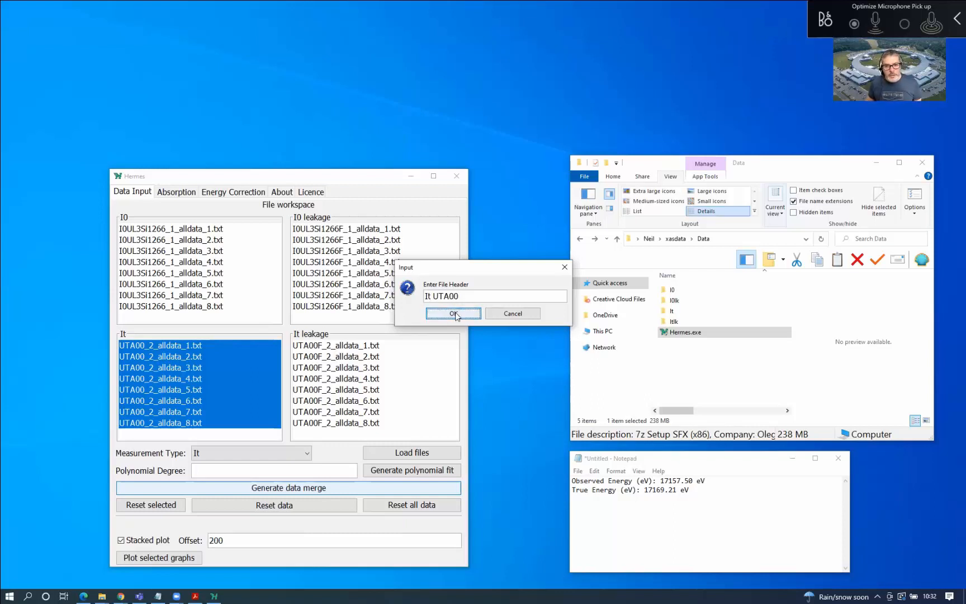
click(124, 436)
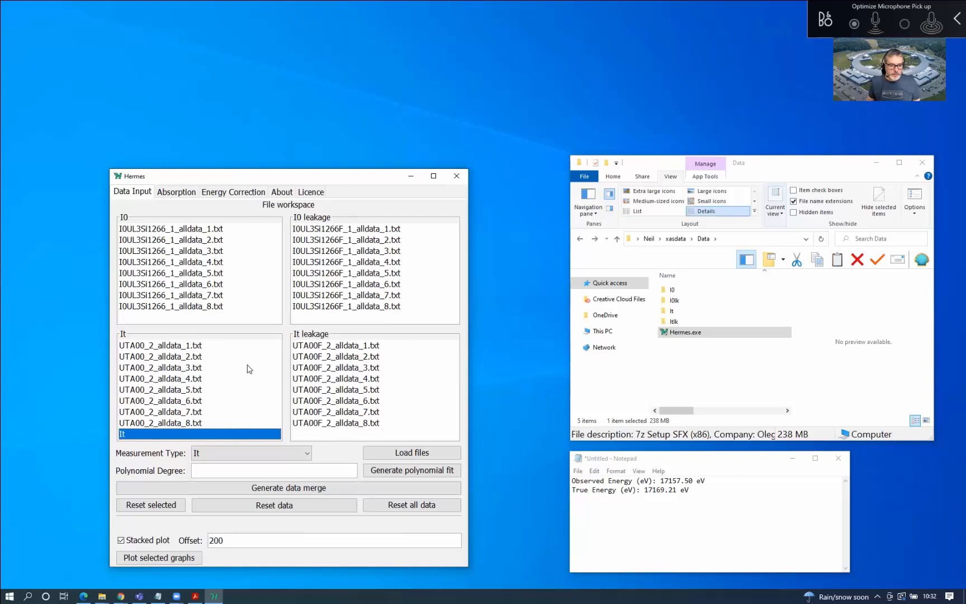
Plot UTA00_2_alldata_8.txt alongside the merged It data with stacked plotting off
ctrl+click(195, 425)
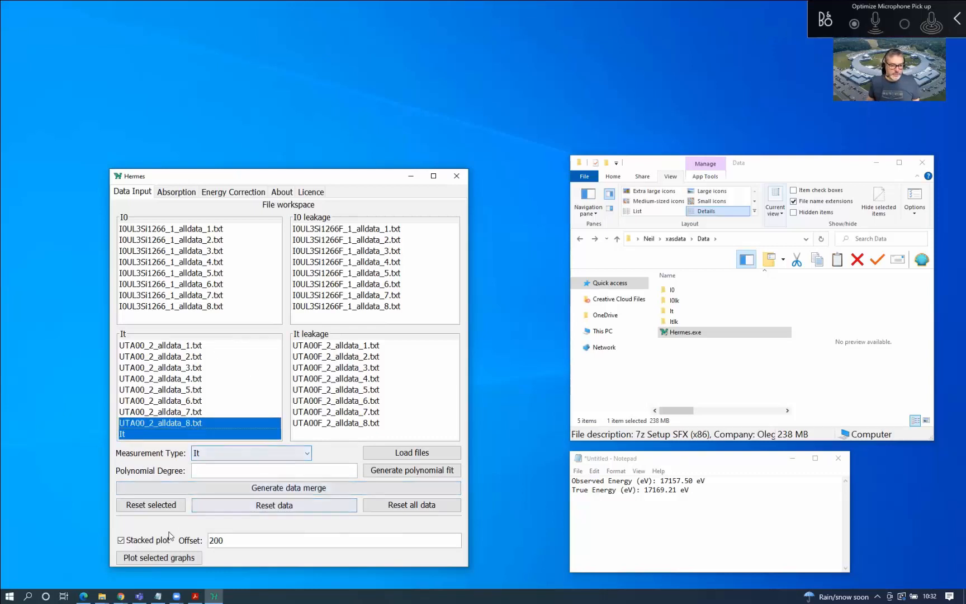
click(138, 543)
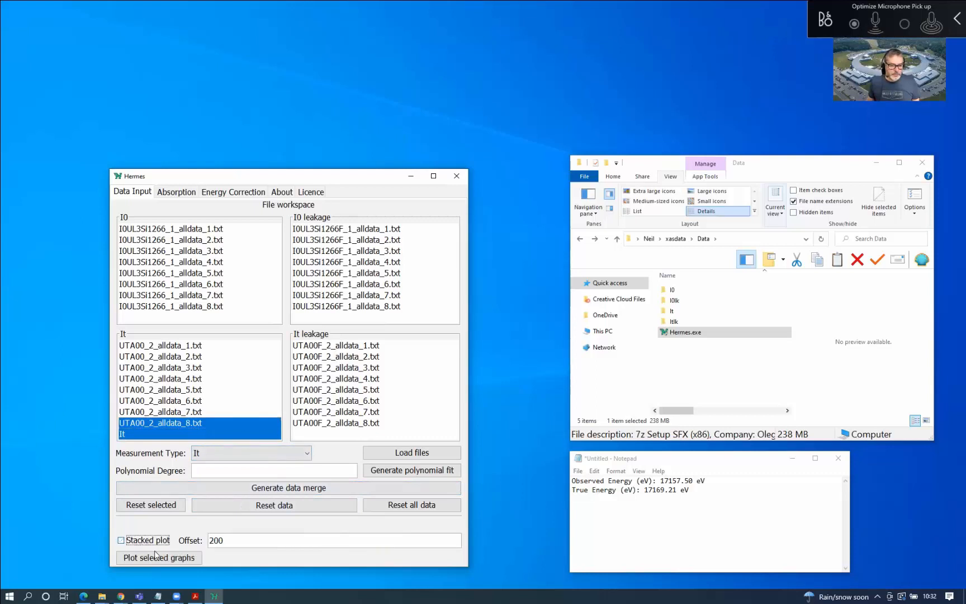
click(165, 559)
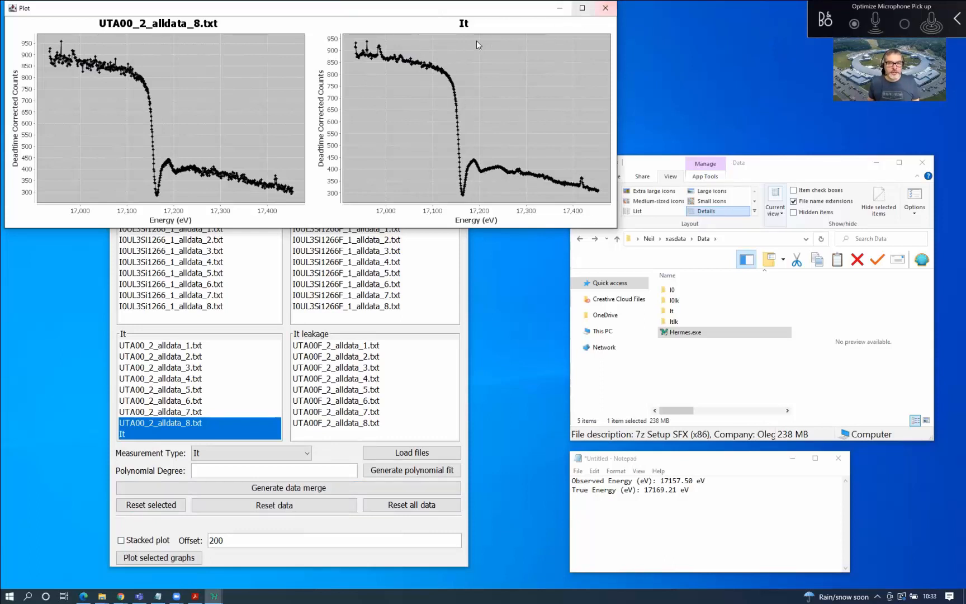
click(613, 8)
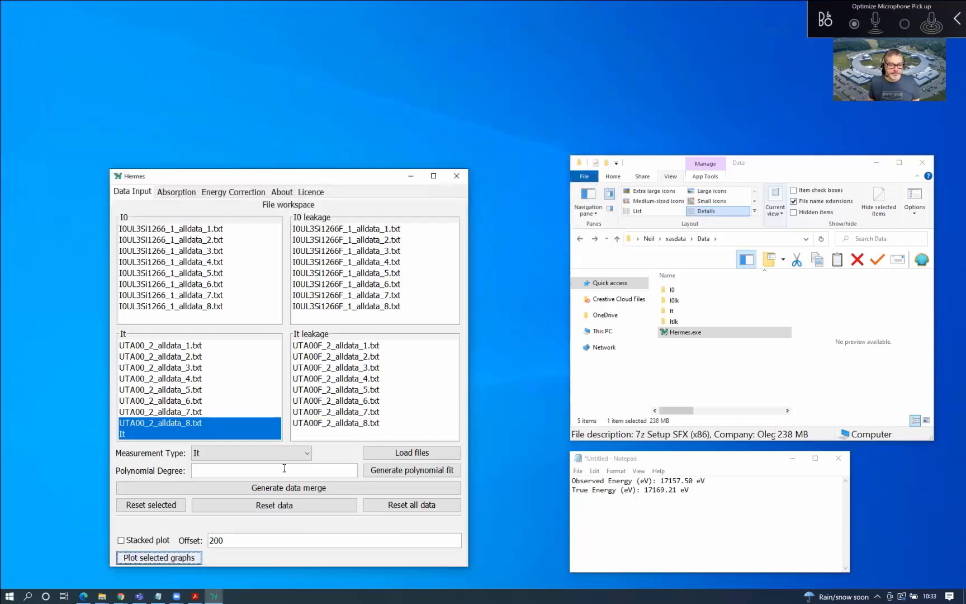
Re-enable stacked plotting at offset 0 and view both datasets overlaid in an enlarged plot
click(140, 540)
click(220, 539)
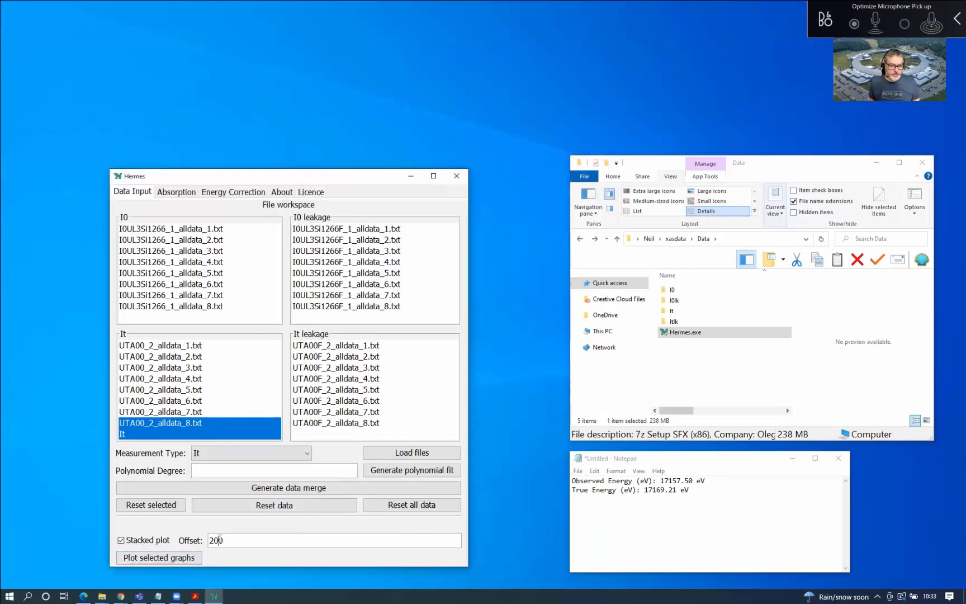
key(BackSpace)
key(BackSpace)
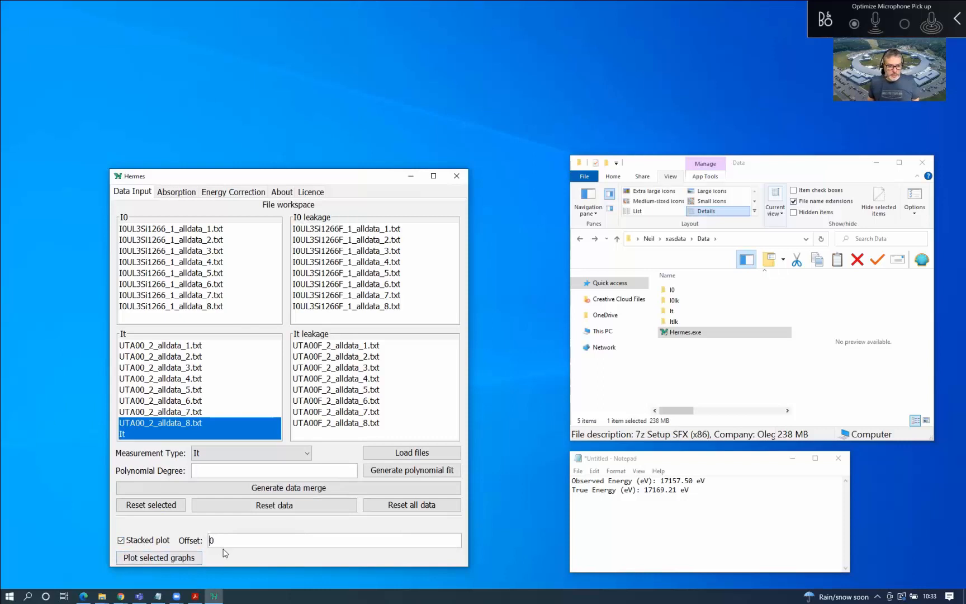
click(197, 558)
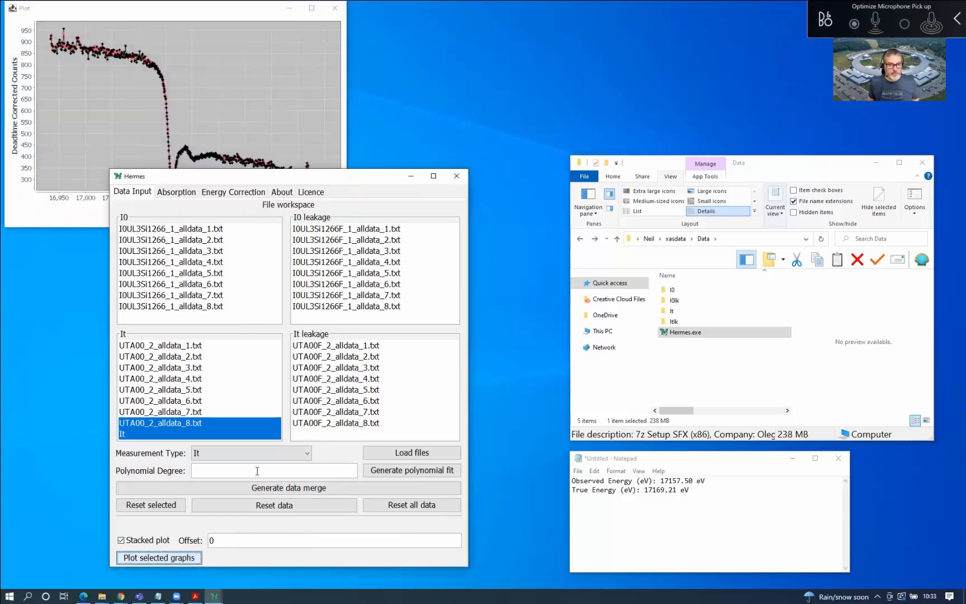
click(267, 84)
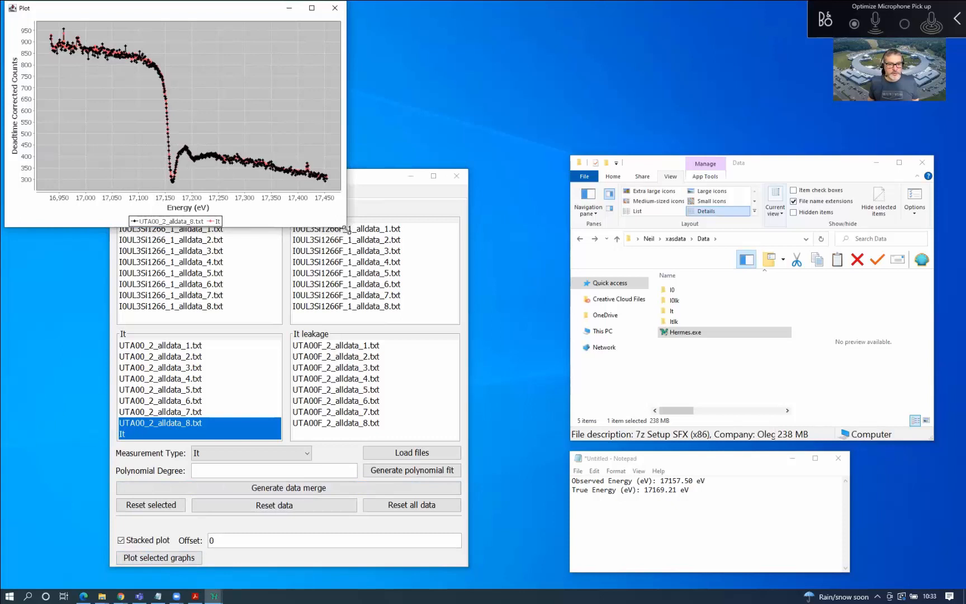
drag(345, 229, 528, 474)
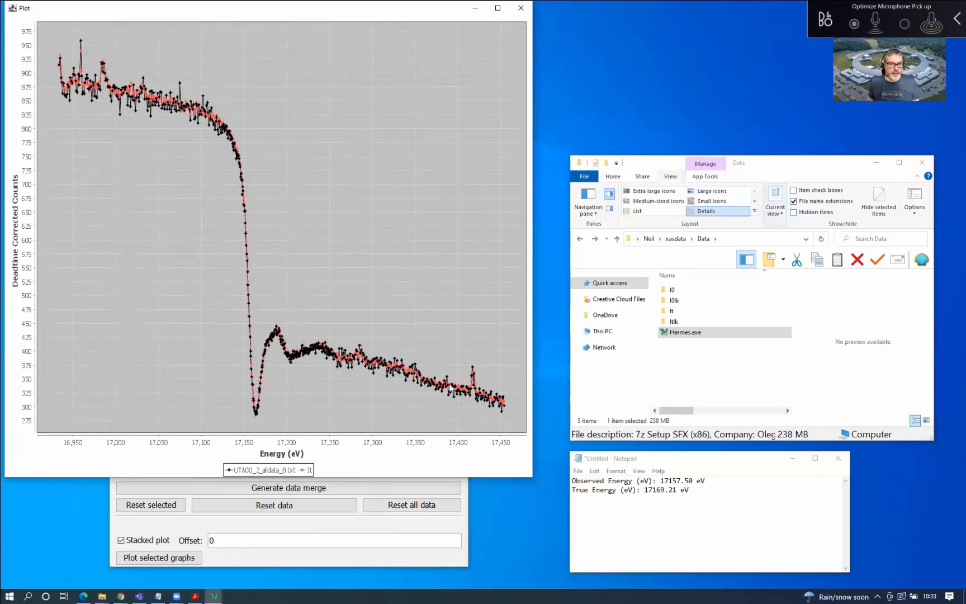
click(524, 9)
click(231, 232)
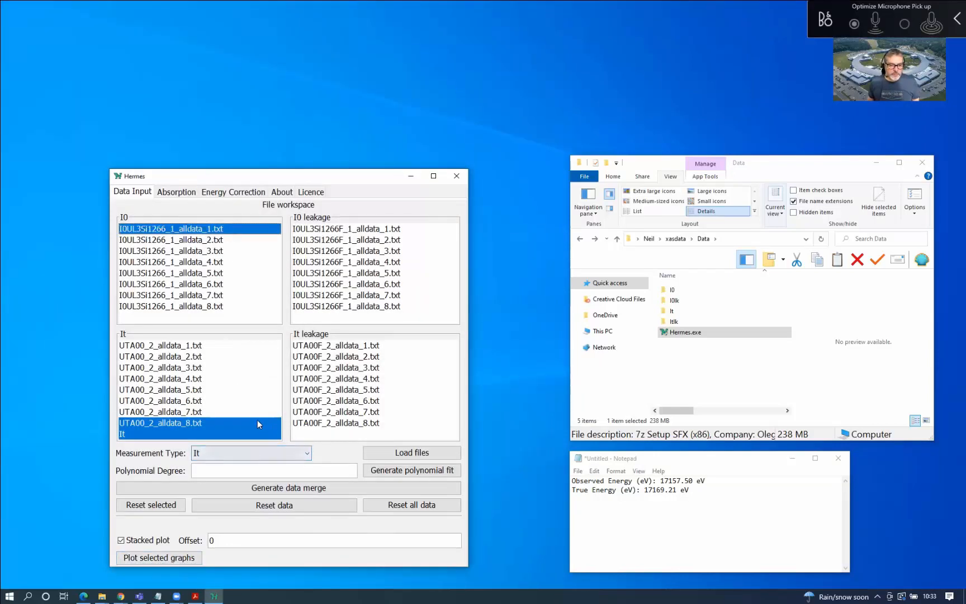
Set the measurement type to I0 and merge all eight I0 files into 'I0' with header 'I0 UTA00'
click(259, 434)
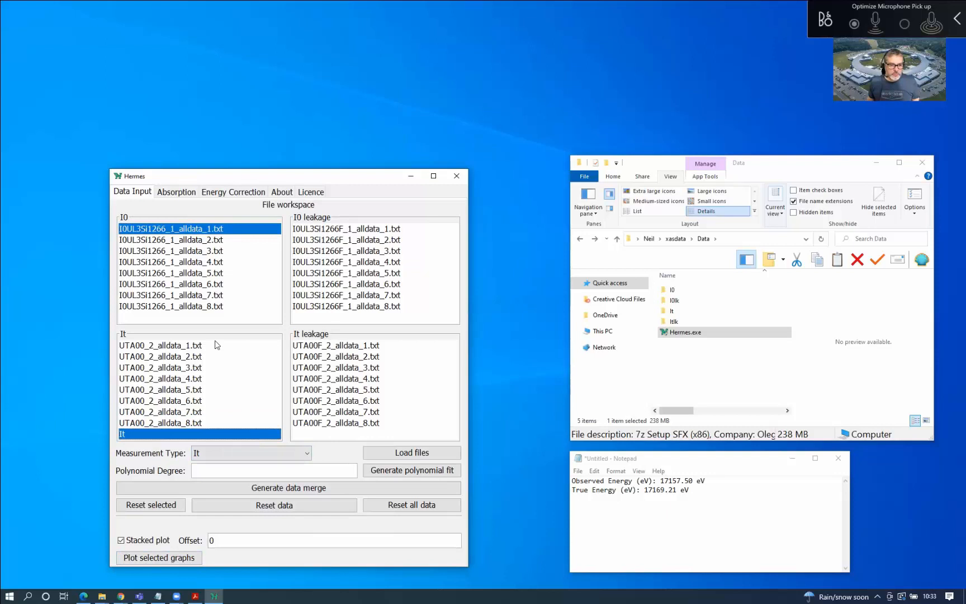
click(274, 455)
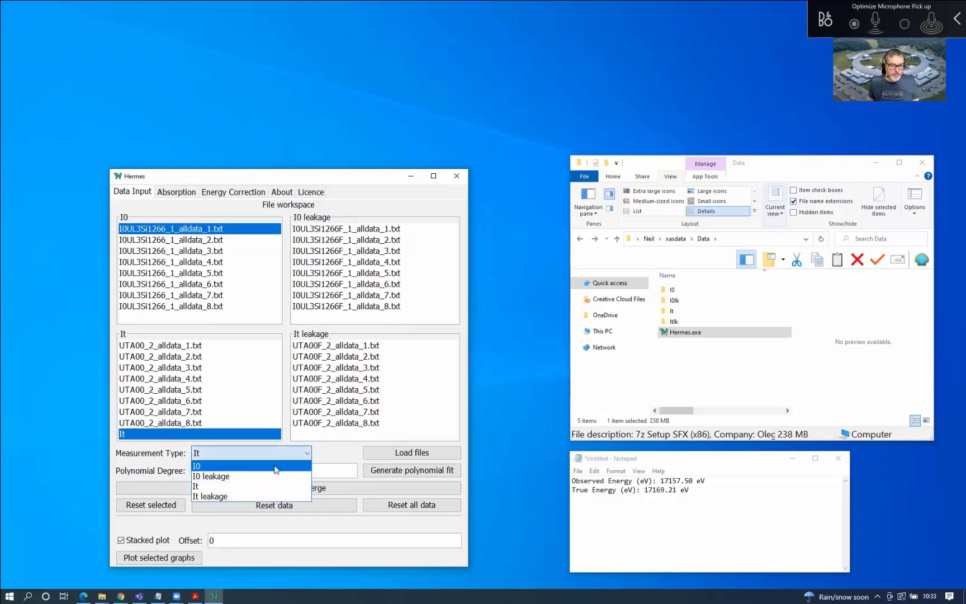
click(276, 466)
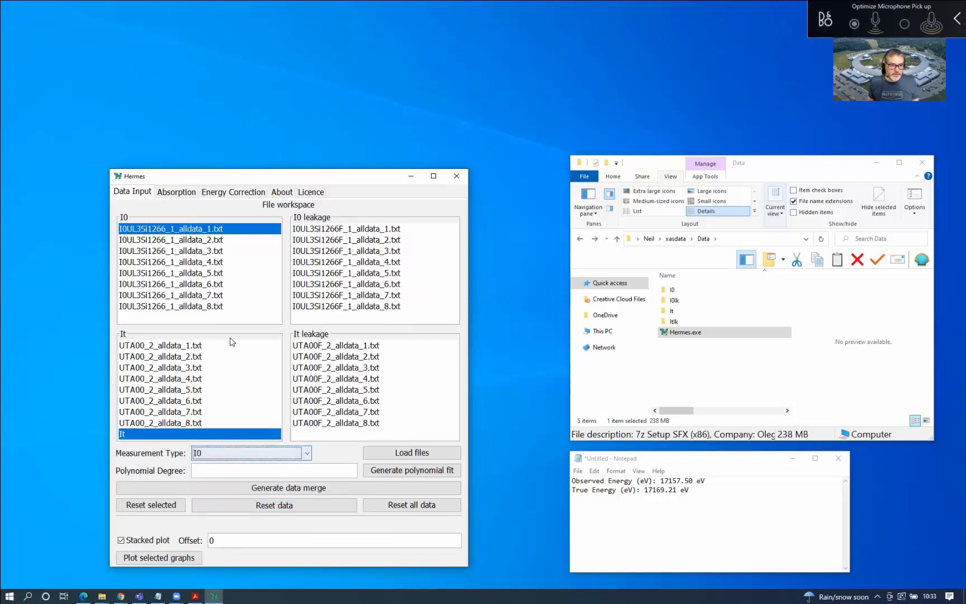
shift+click(219, 307)
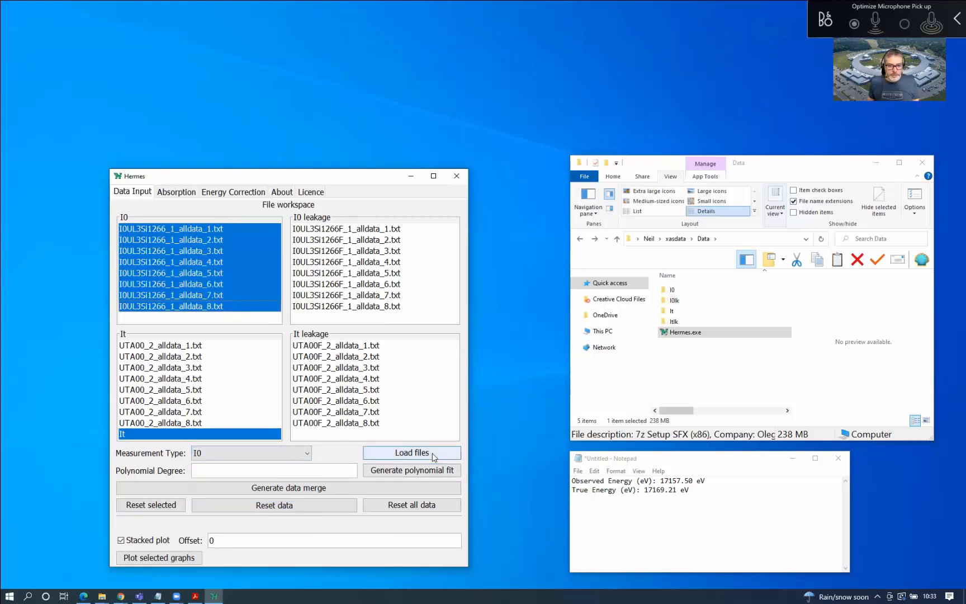
click(383, 494)
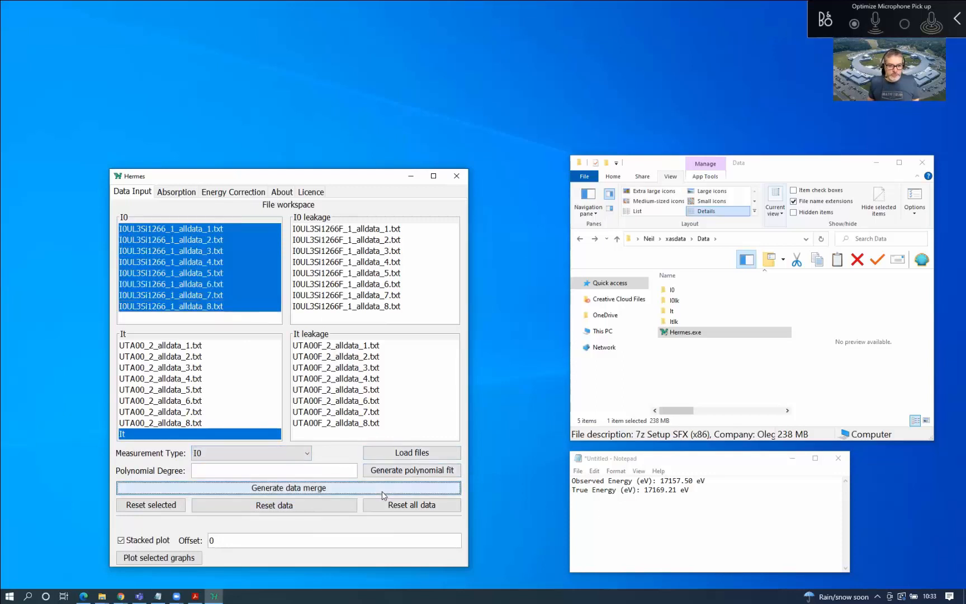
text(I0)
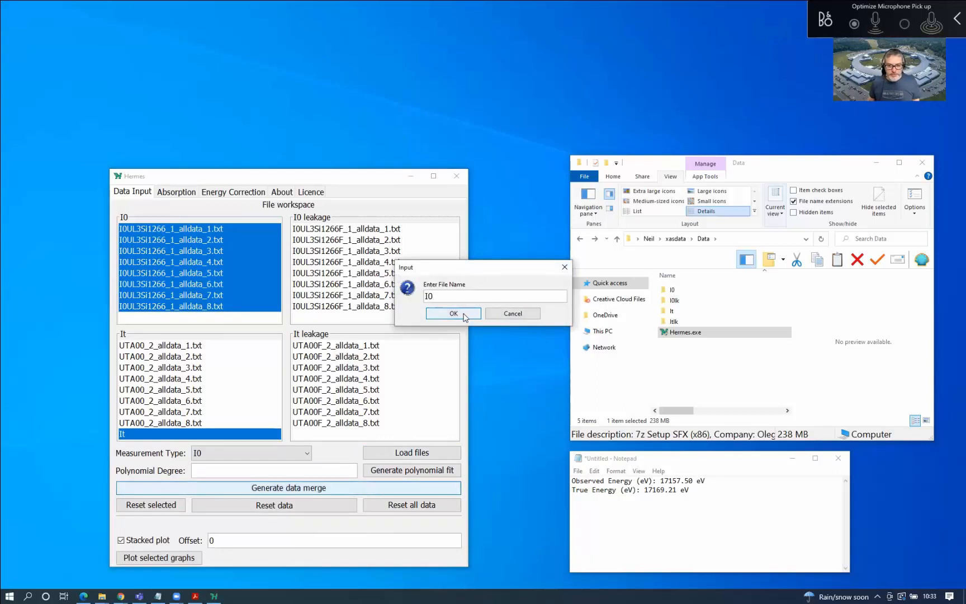
click(464, 316)
text(I0)
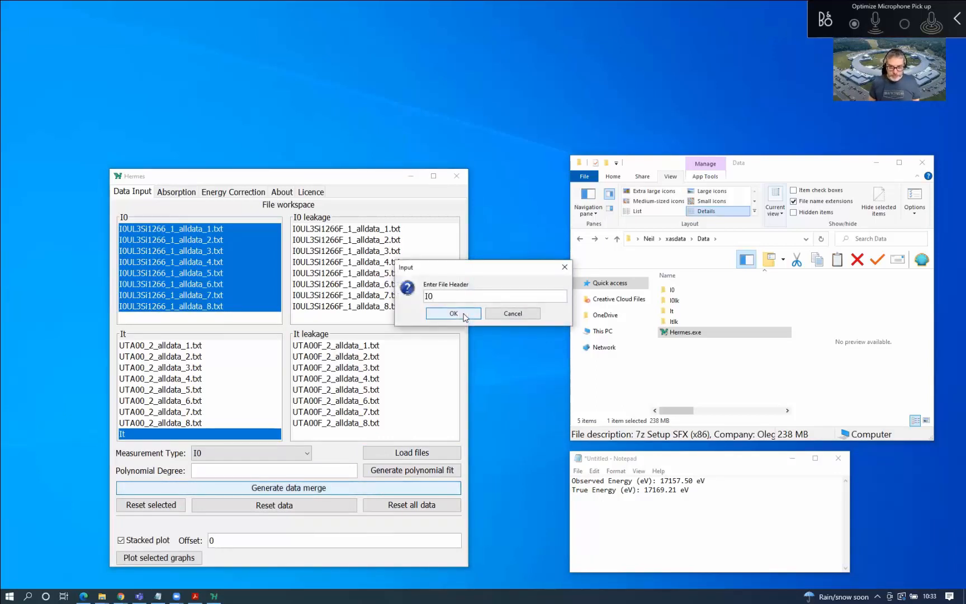
text( UTA)
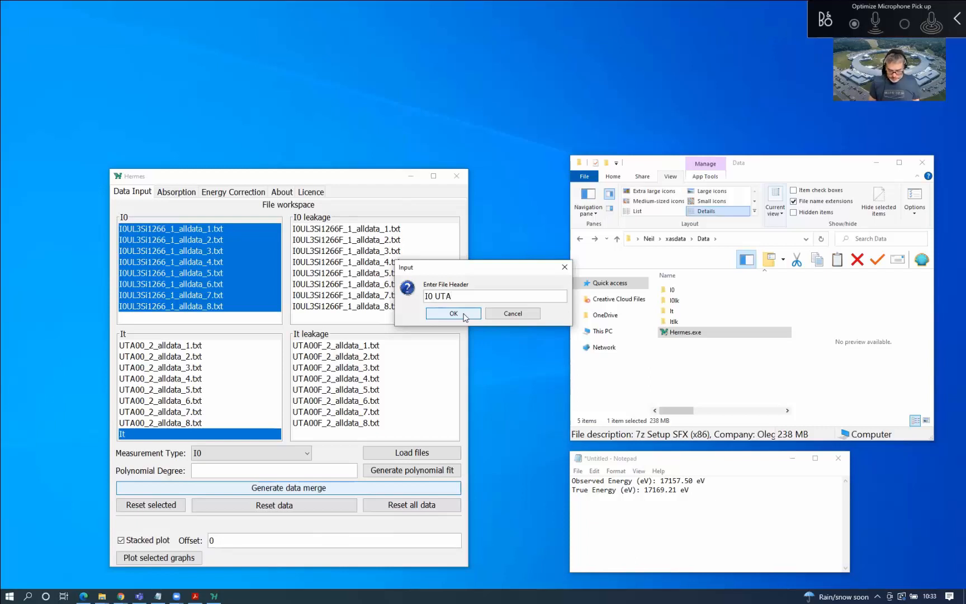
text(00)
click(463, 317)
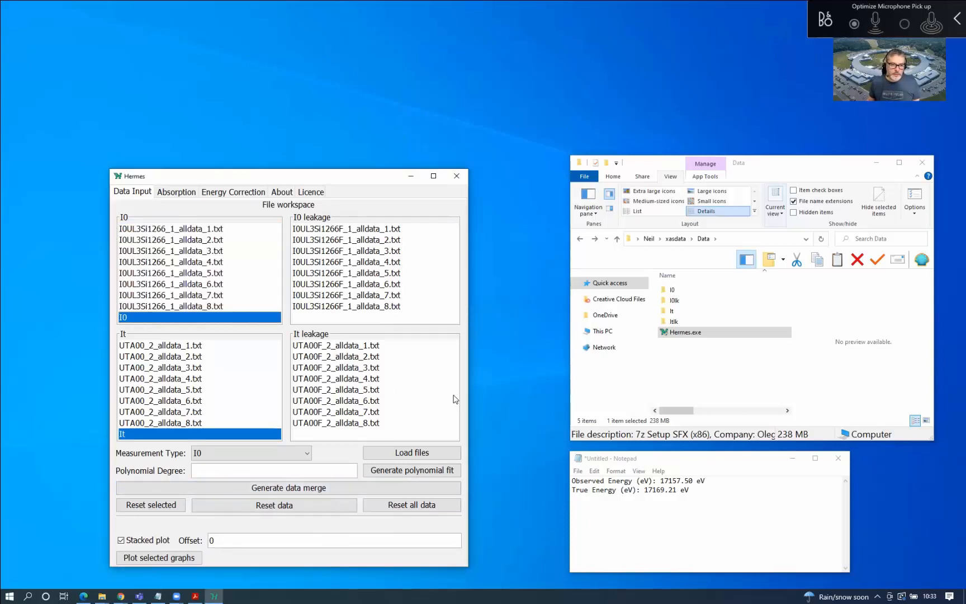
Plot the eighth I0 file against the merged I0 entry, then close the plot
click(183, 306)
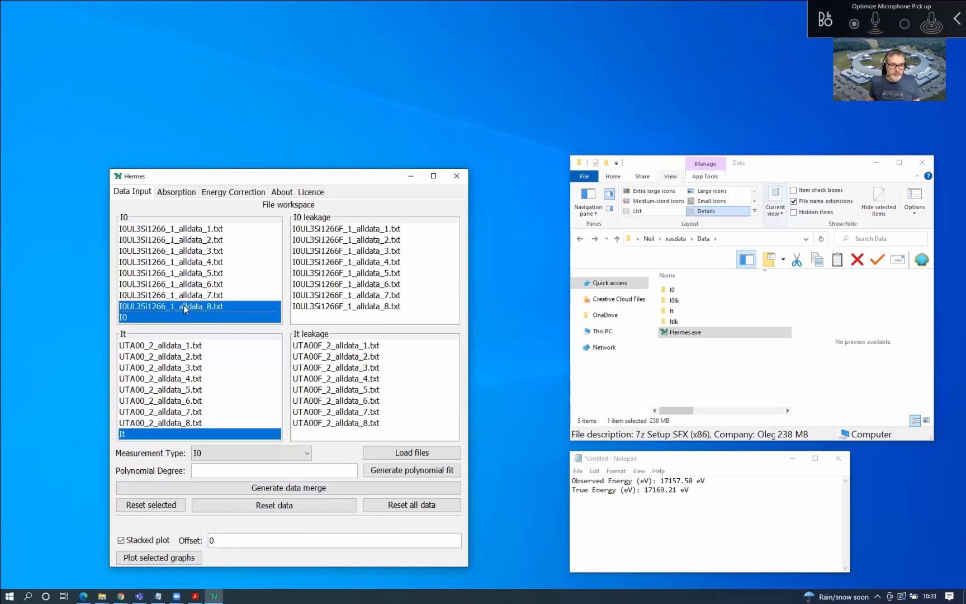
click(167, 558)
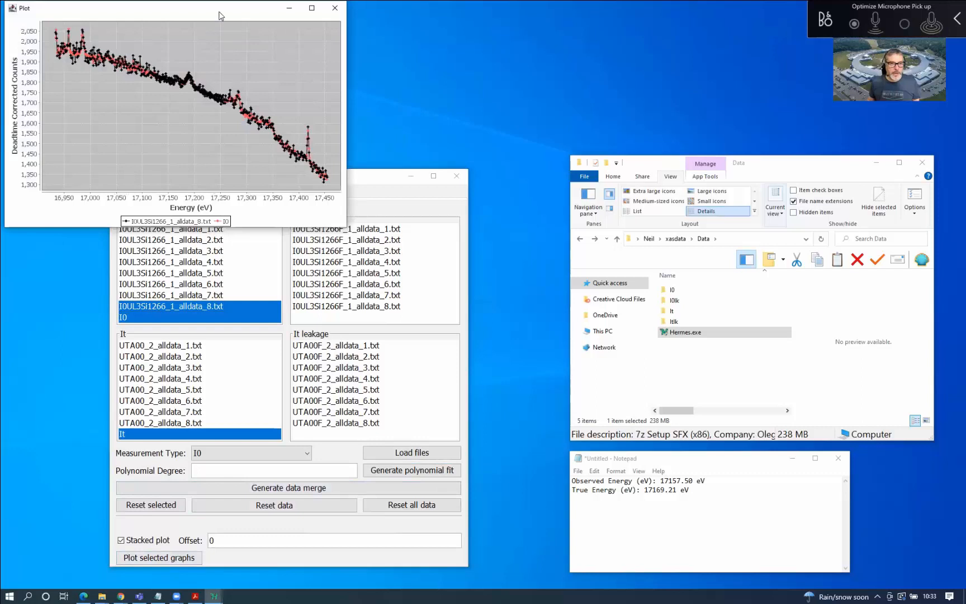
drag(221, 16, 244, 233)
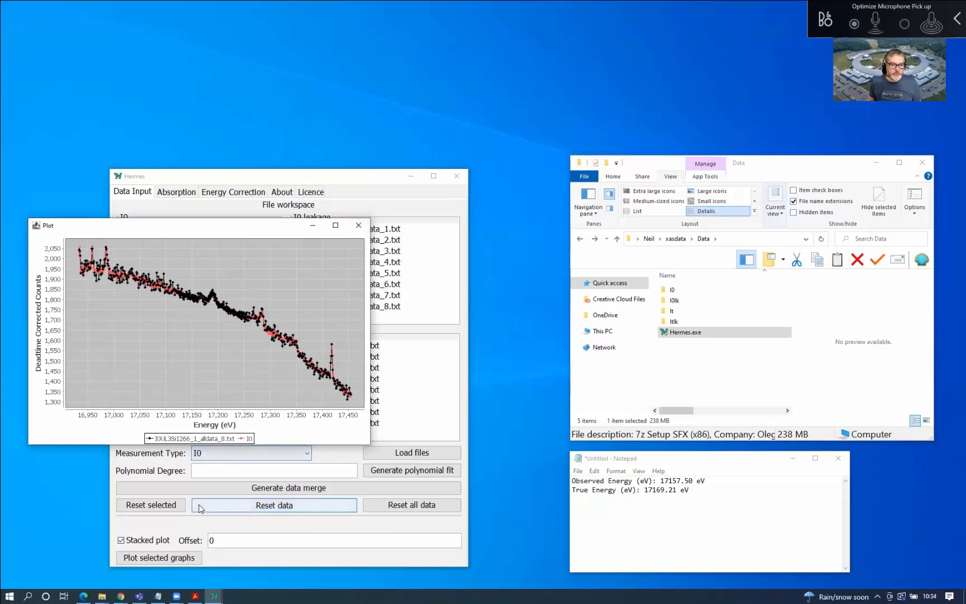
click(358, 224)
click(375, 229)
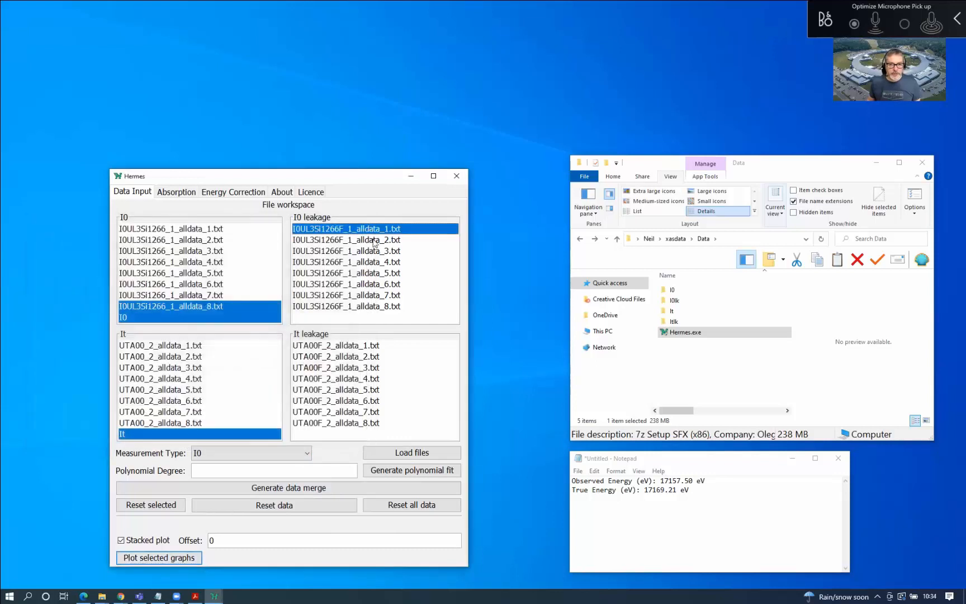
Select all eight I0 leakage files, set type I0 leakage, and merge them as 'I0lk UTA00'
shift+click(382, 310)
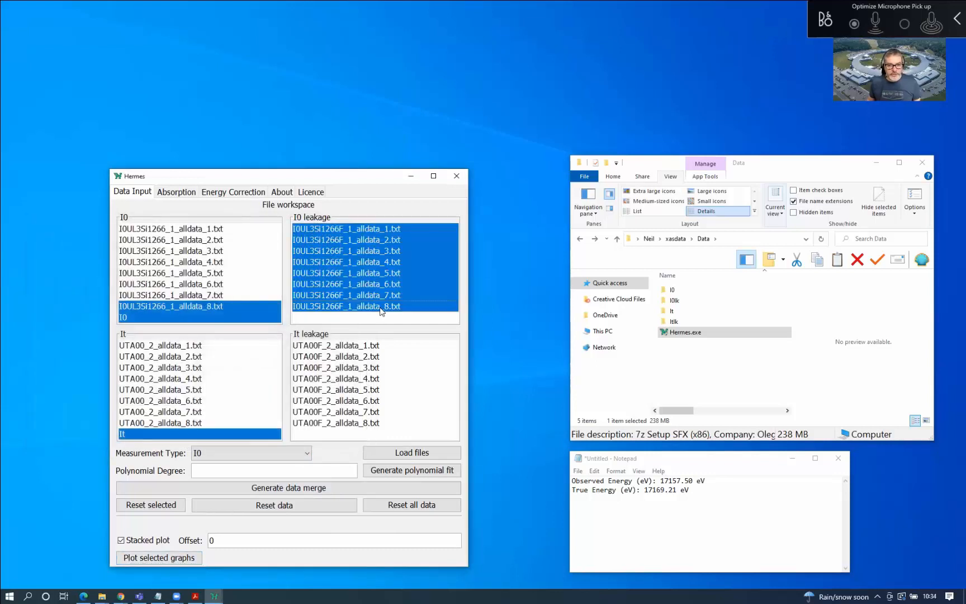
click(296, 453)
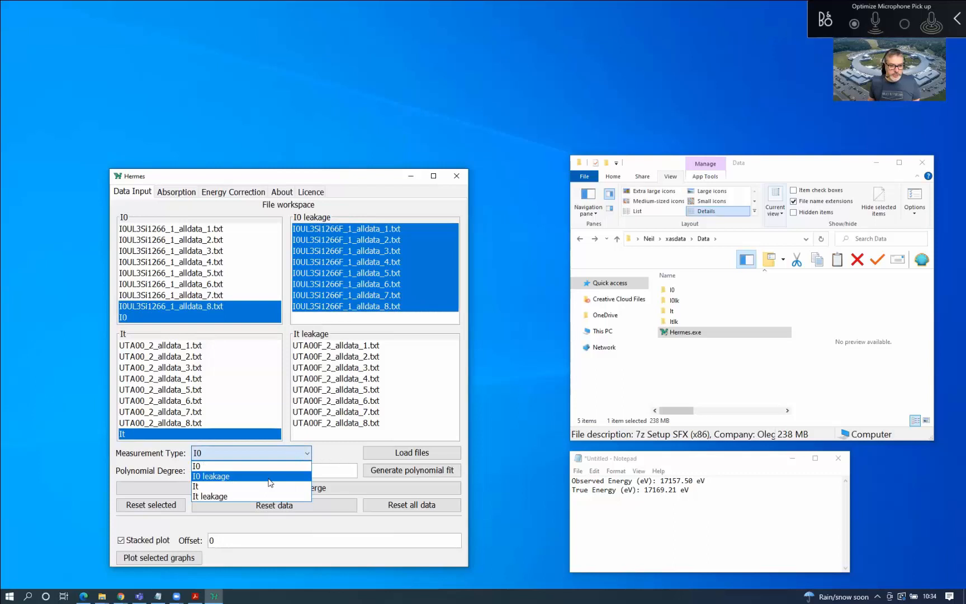
click(270, 476)
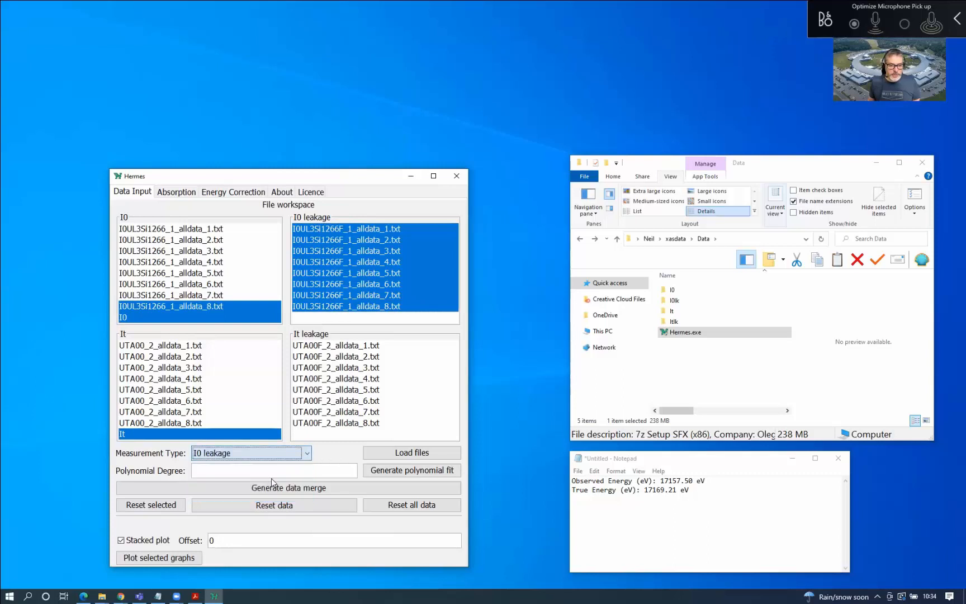
click(415, 489)
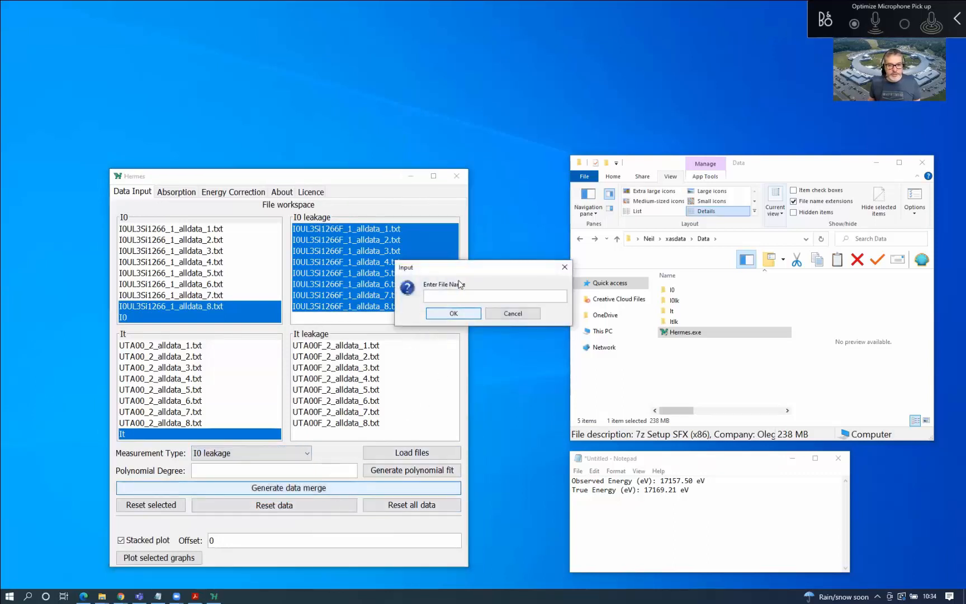
text(I)
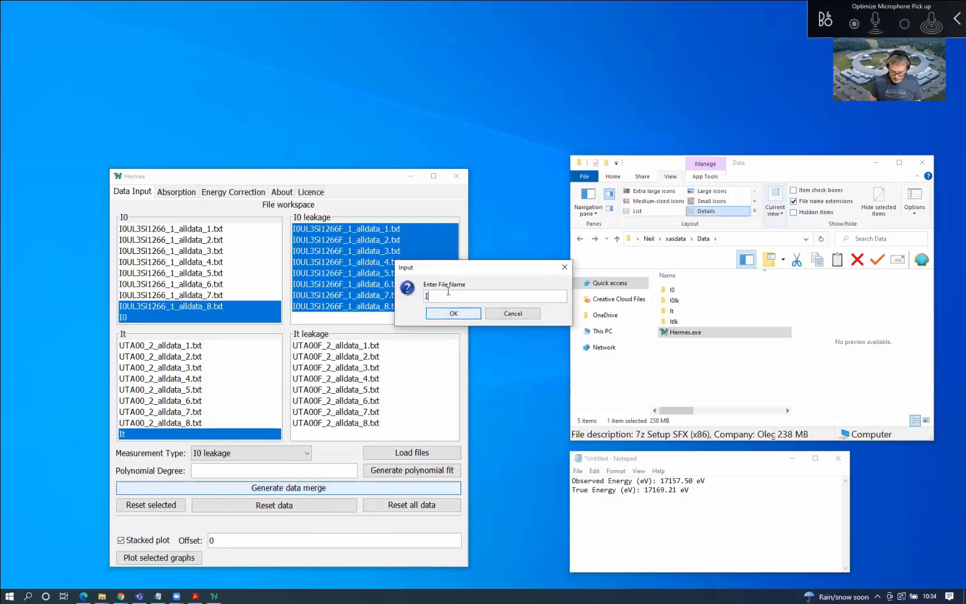
text(0lk)
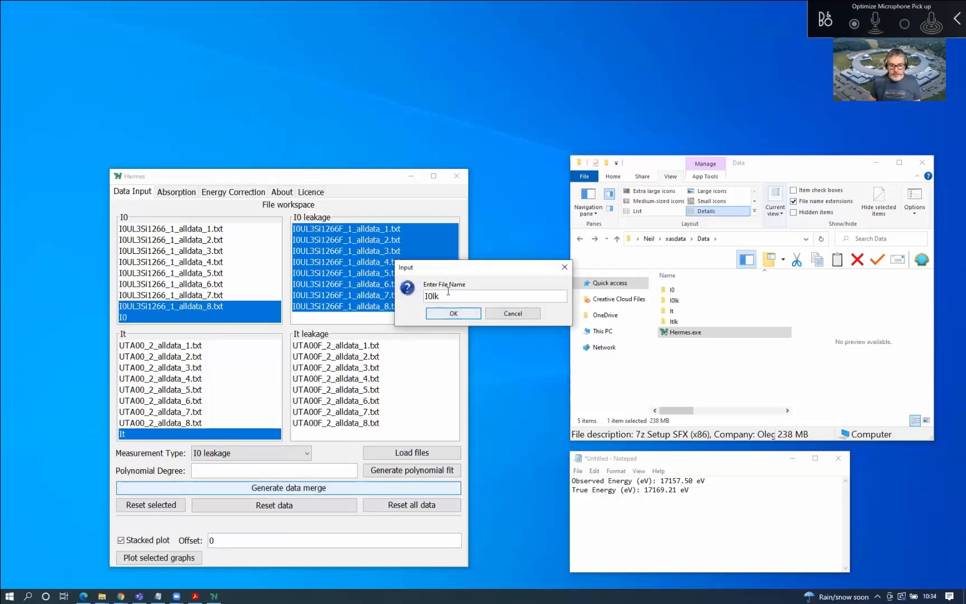
text( UTA00)
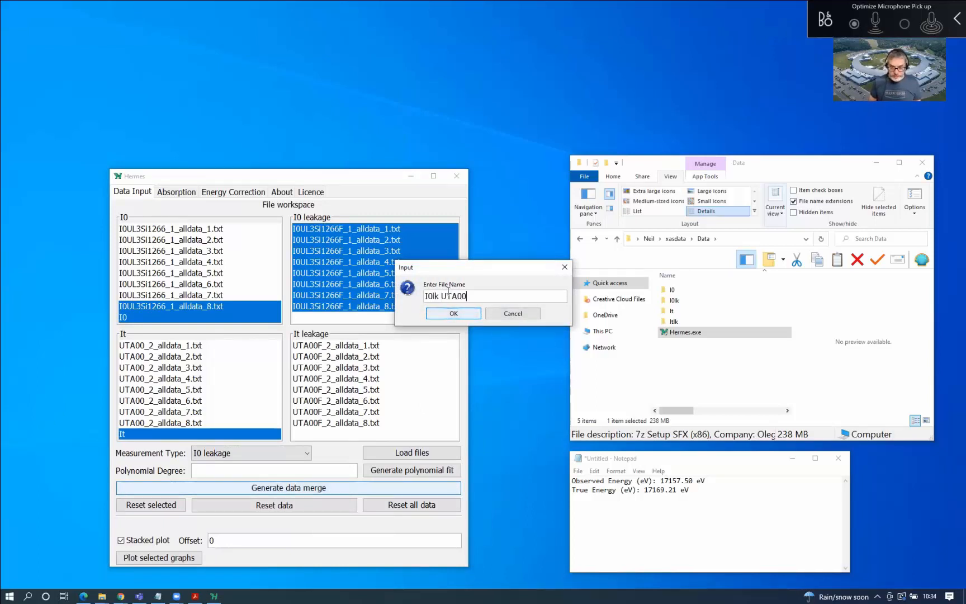
click(456, 314)
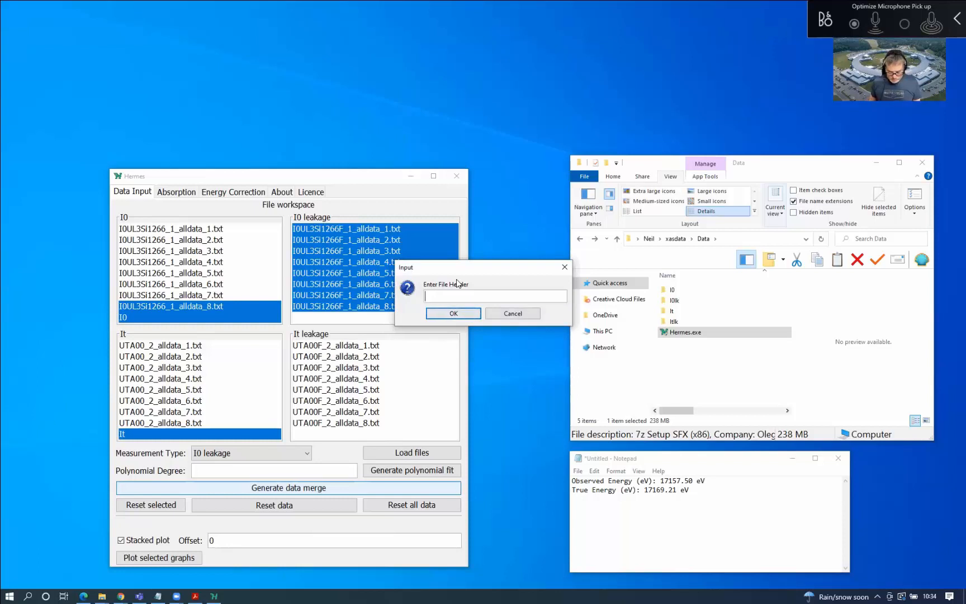
text(I0lk UTA)
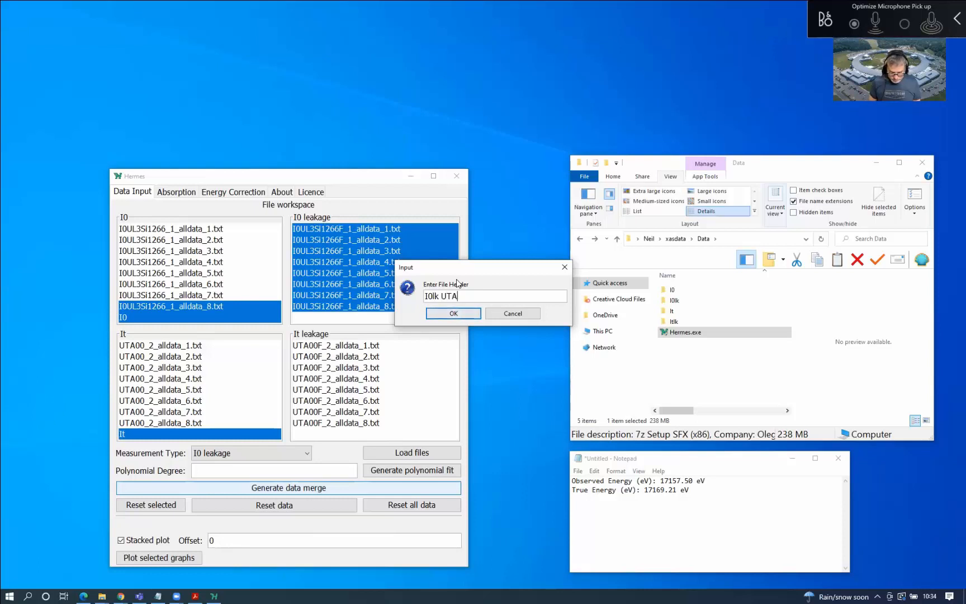
text(00)
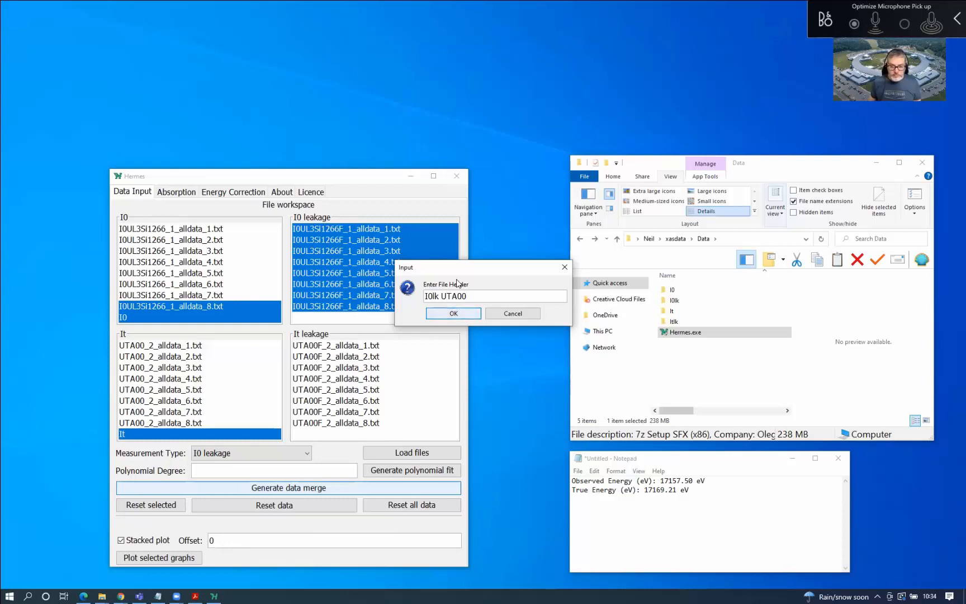
click(454, 313)
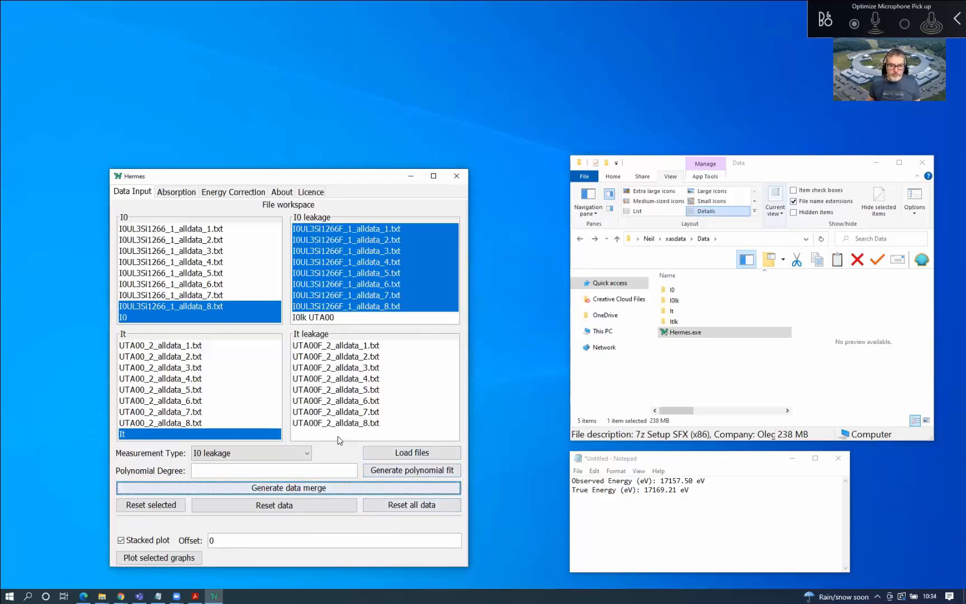
Select all eight It leakage files, set type It leakage, and merge them under header 'Itlk UTA00'
click(331, 346)
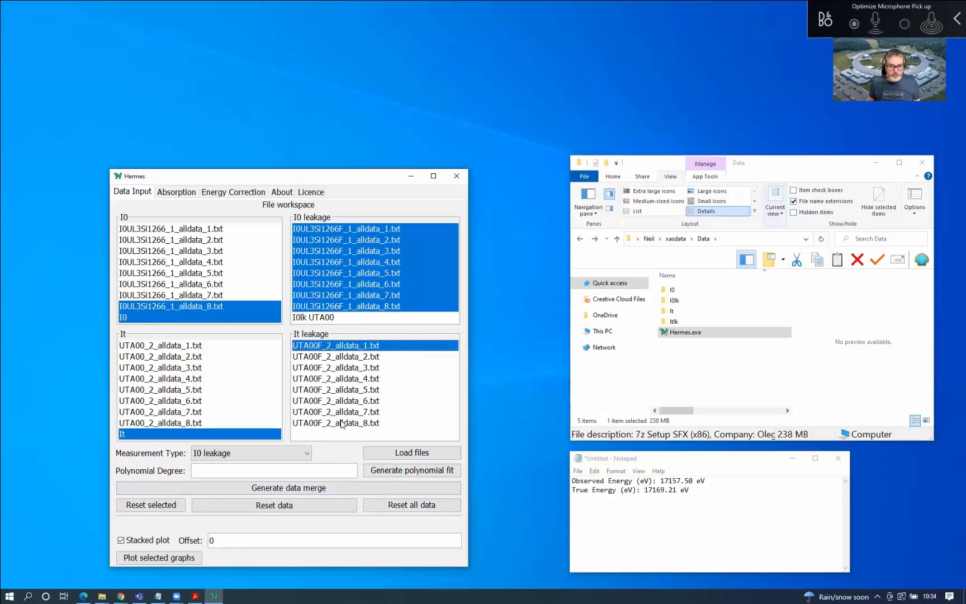
shift+click(342, 423)
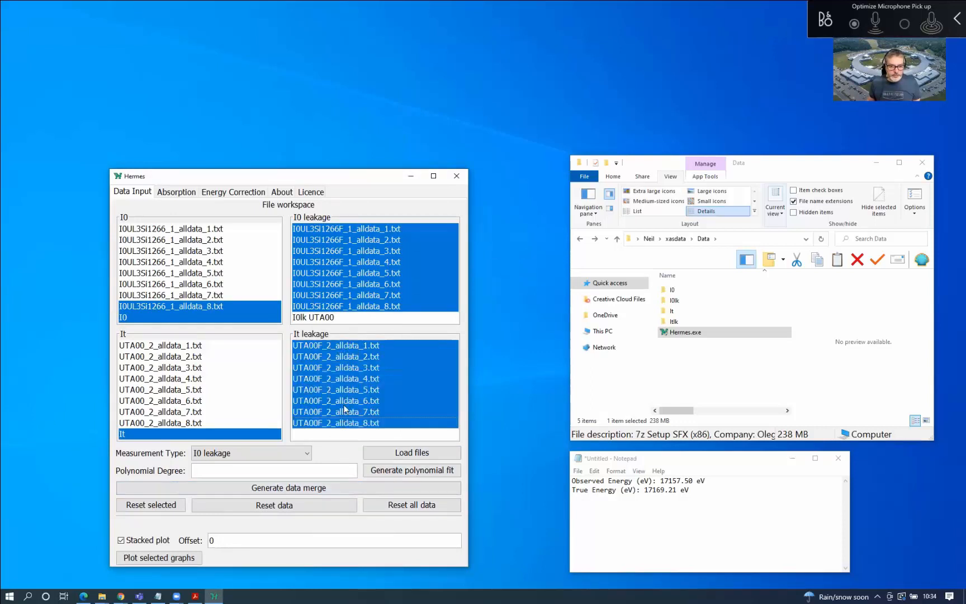
click(265, 453)
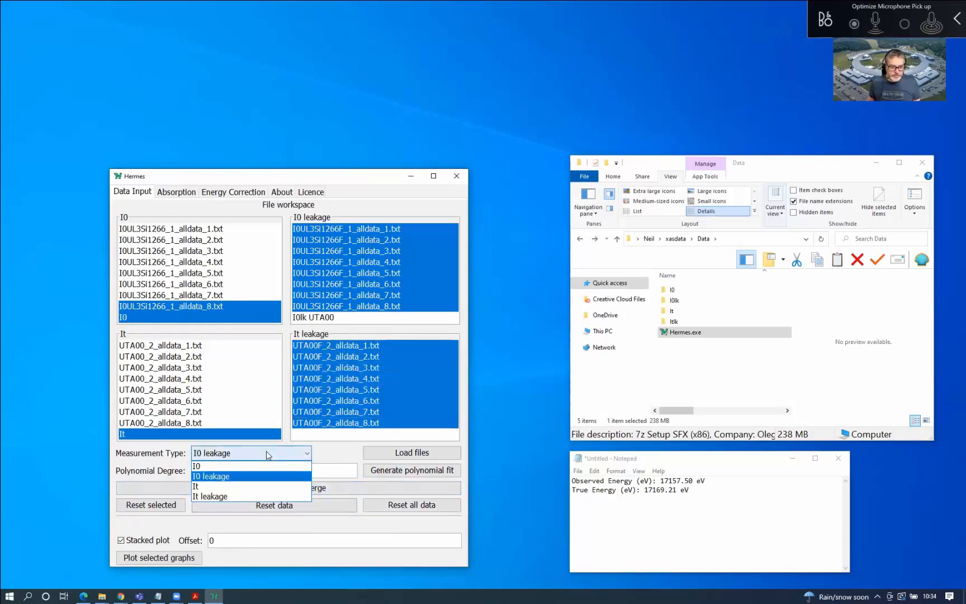
click(262, 496)
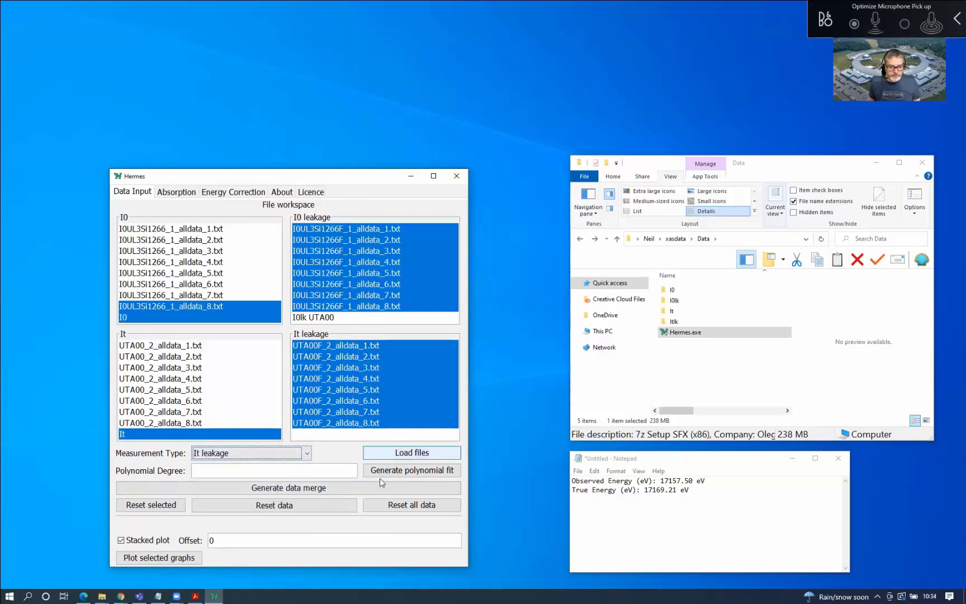
click(358, 487)
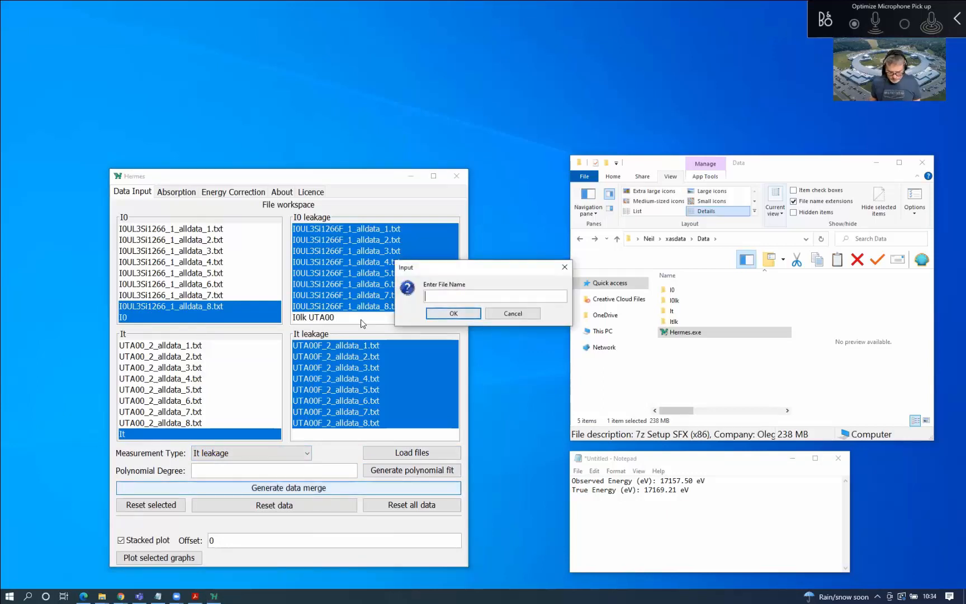
text(Itl)
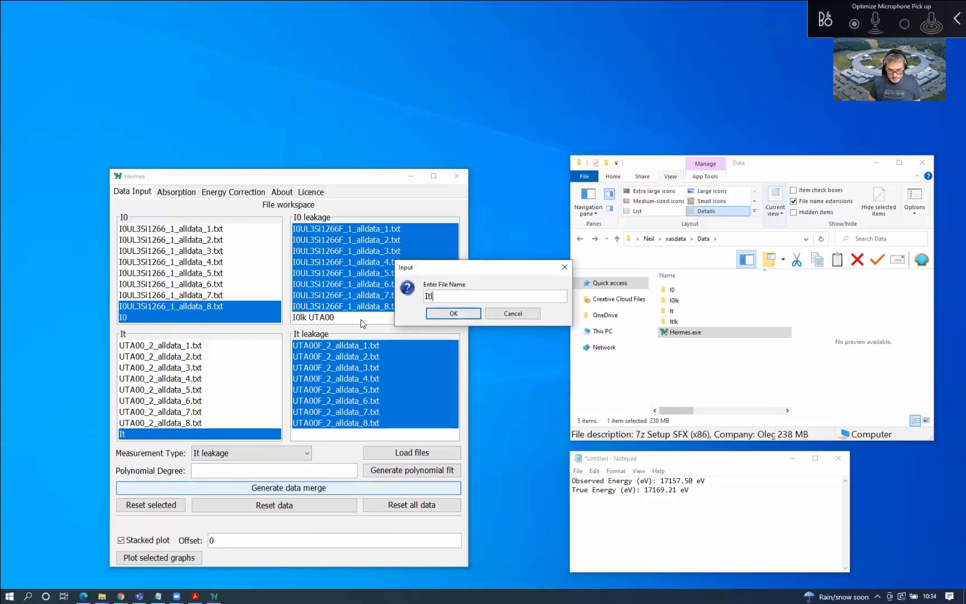
text(k UTA00)
click(453, 314)
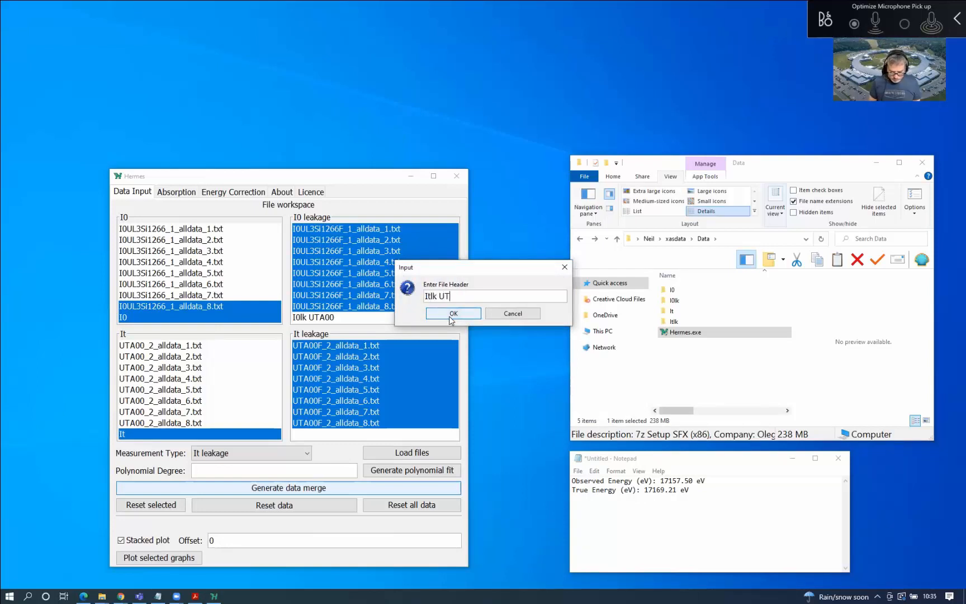
text(Itlk UTA00)
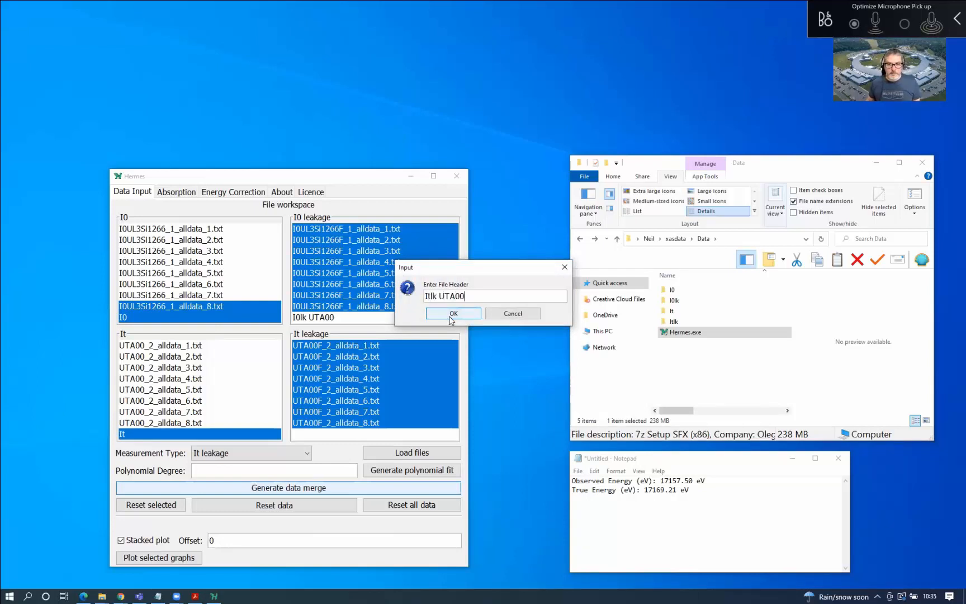
click(452, 315)
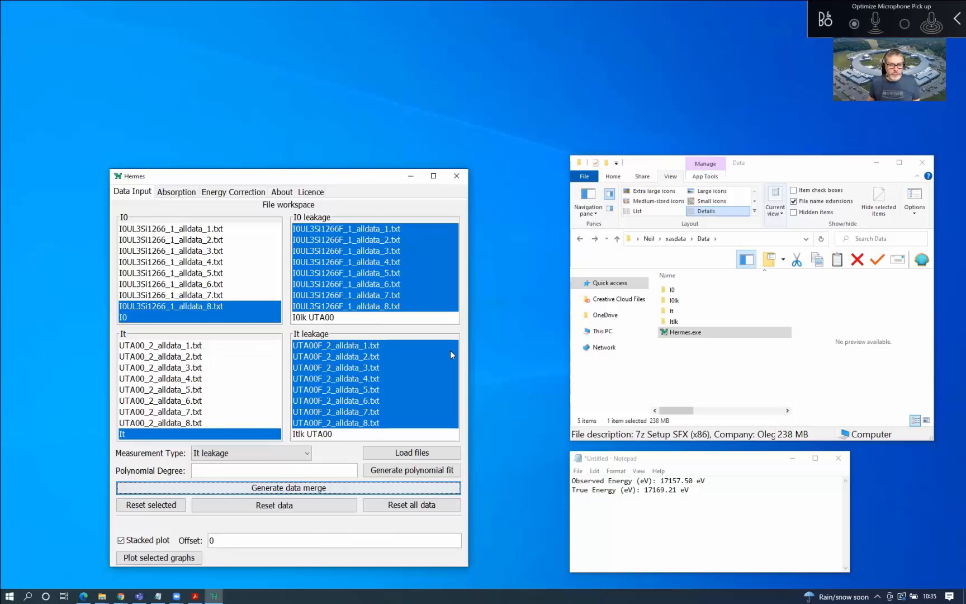
click(350, 318)
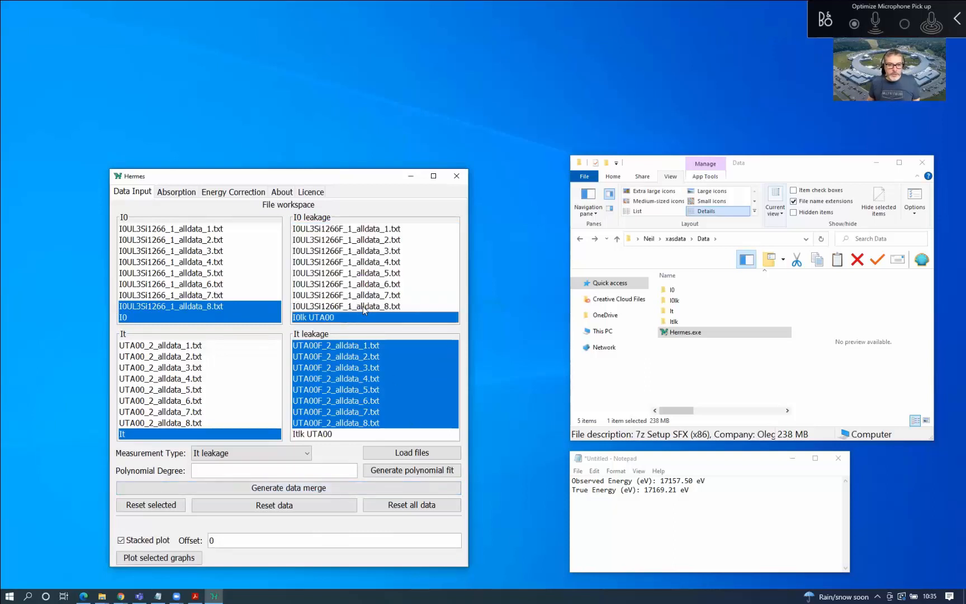
With measurement type I0, plot the selection including the eighth I0 leakage file
click(274, 453)
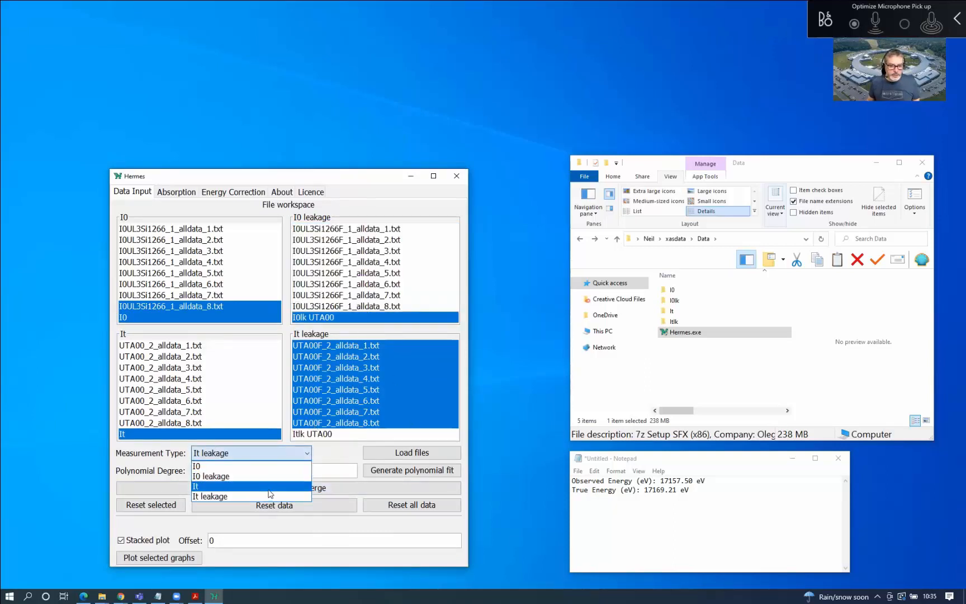
click(263, 466)
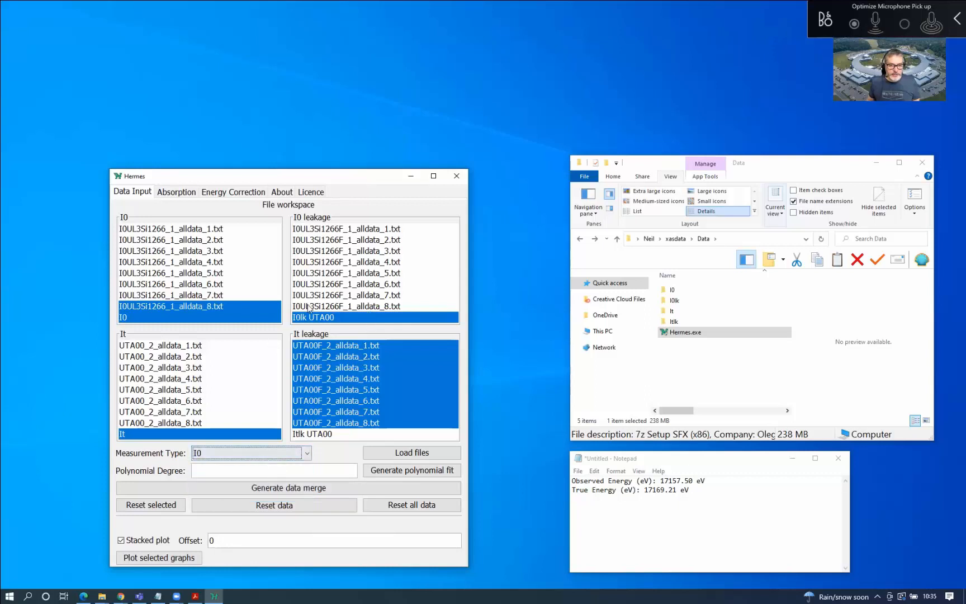
click(334, 309)
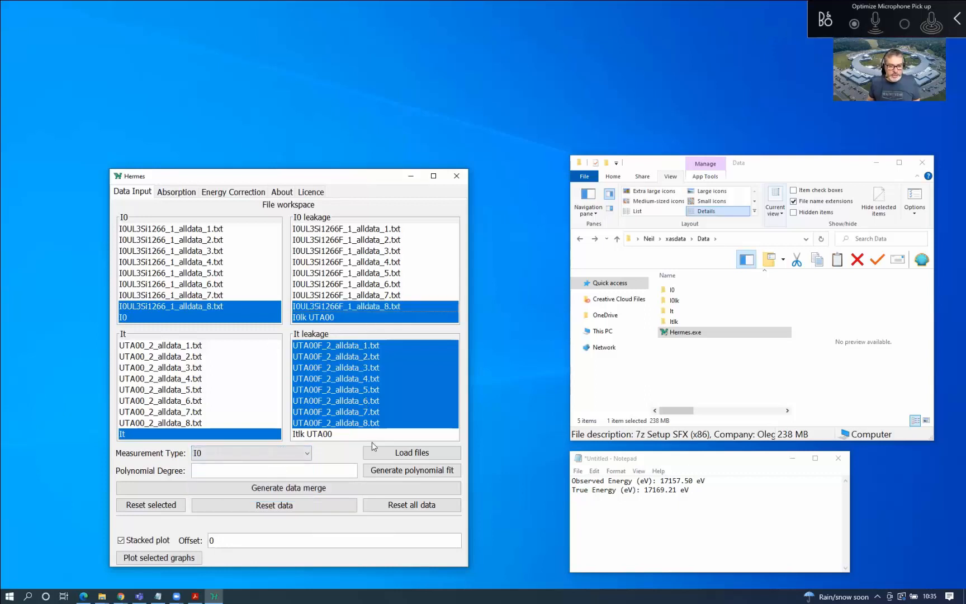
click(178, 560)
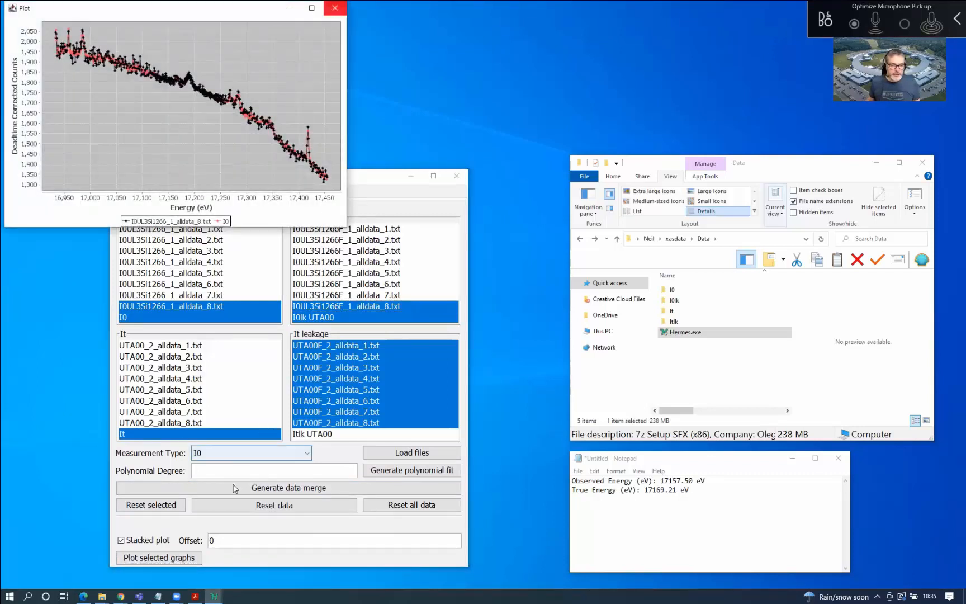
click(335, 9)
Plot I0UL3Si1266F_1_alldata_8 over merged I0lk UTA00 as I0 leakage, then keep only merged I0 selected
click(252, 453)
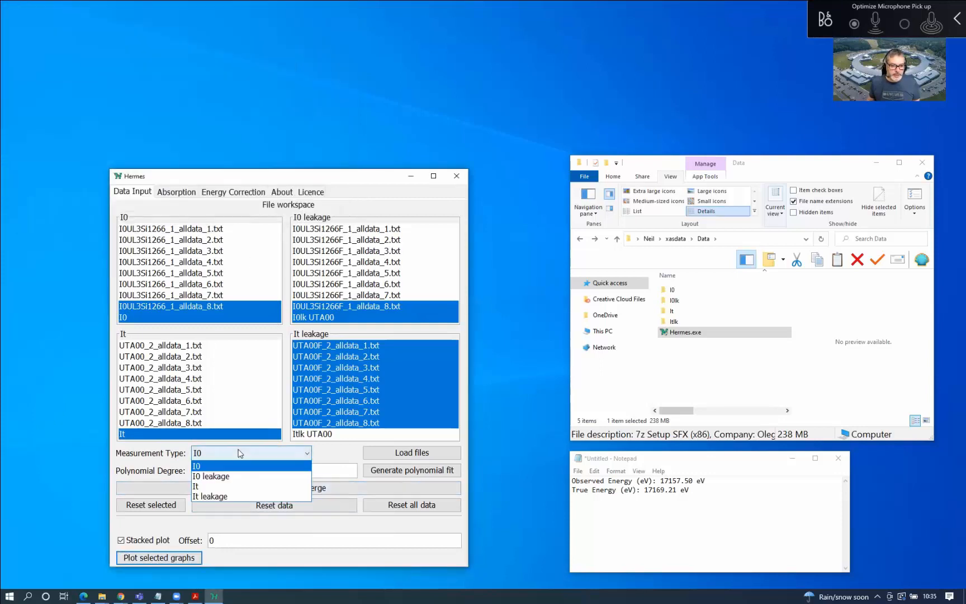
click(241, 494)
click(166, 561)
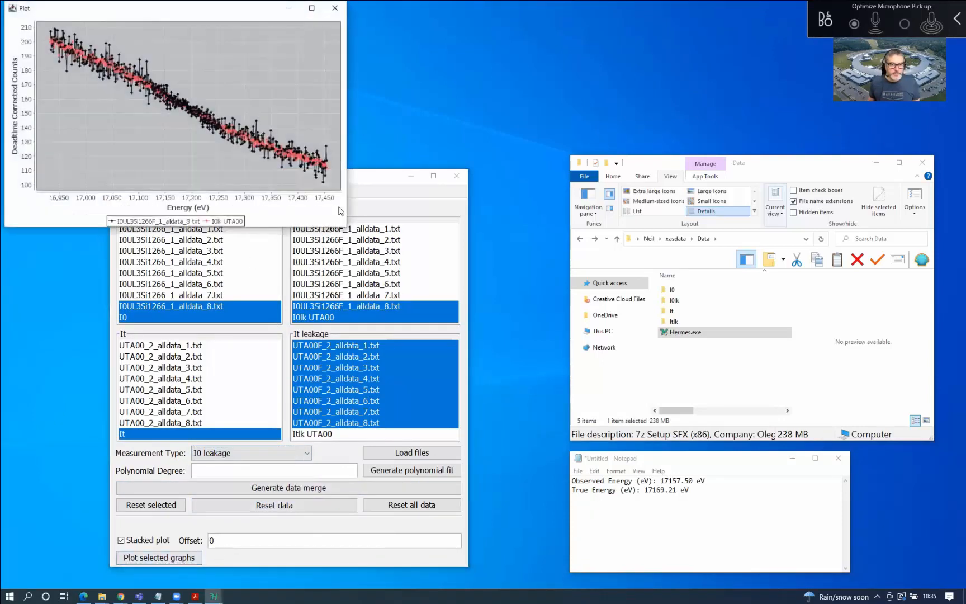
drag(219, 18, 266, 156)
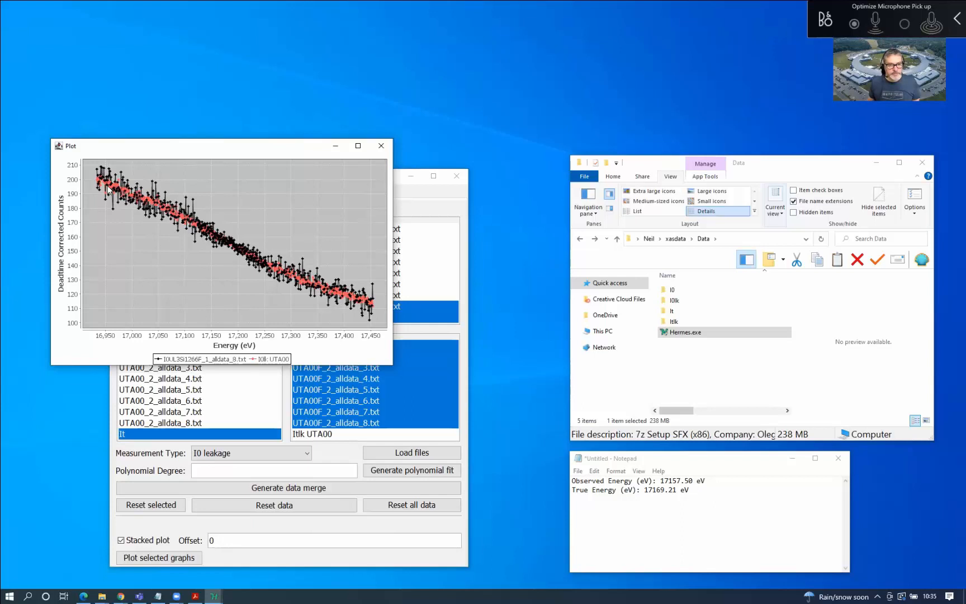
click(382, 146)
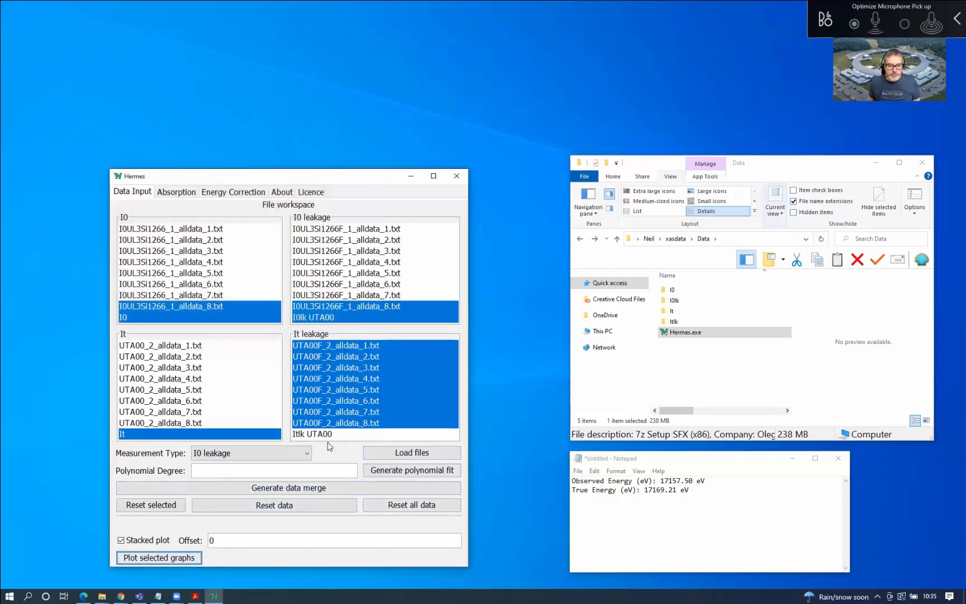
click(235, 319)
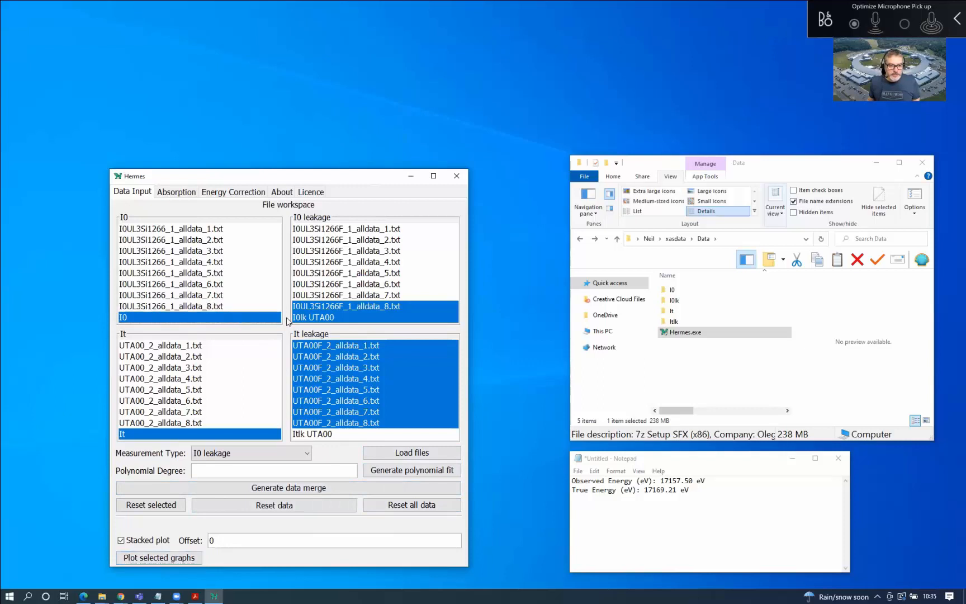
Select the merged I0lk UTA00 and Itlk UTA00 leakage entries and plot them
click(339, 319)
click(311, 434)
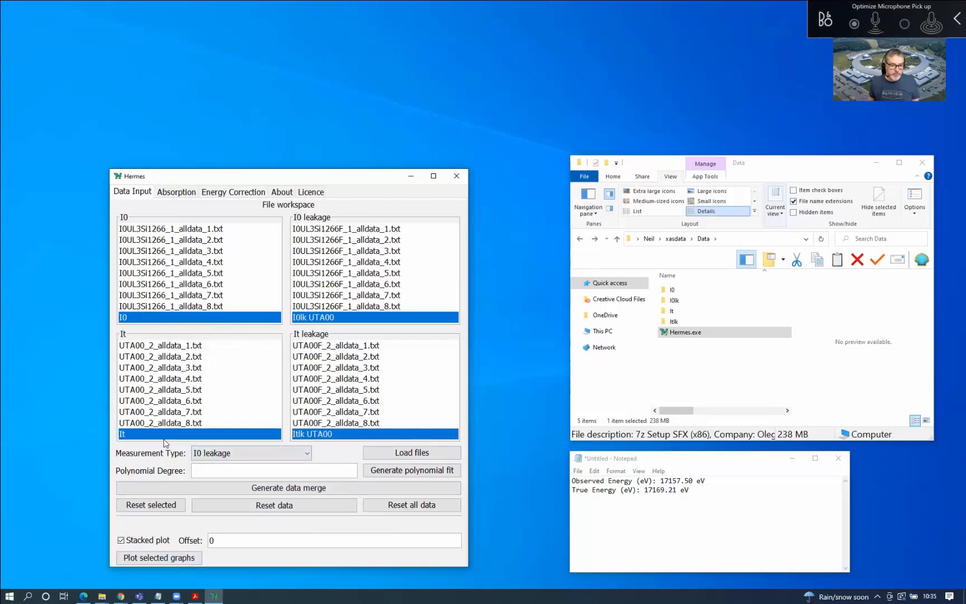
click(180, 563)
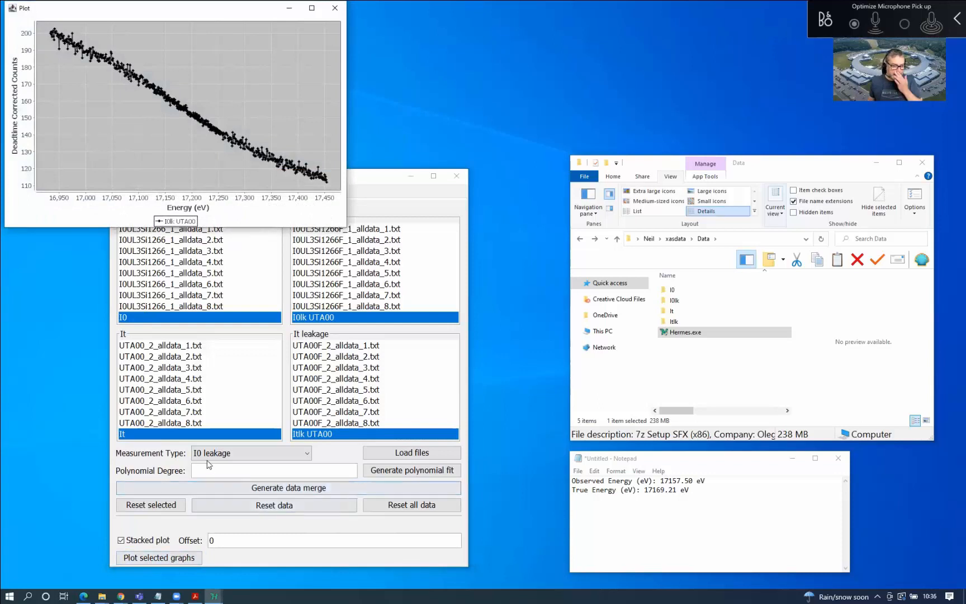
click(336, 7)
Switch the measurement type to I0 and review the merged I0 data plot
click(249, 452)
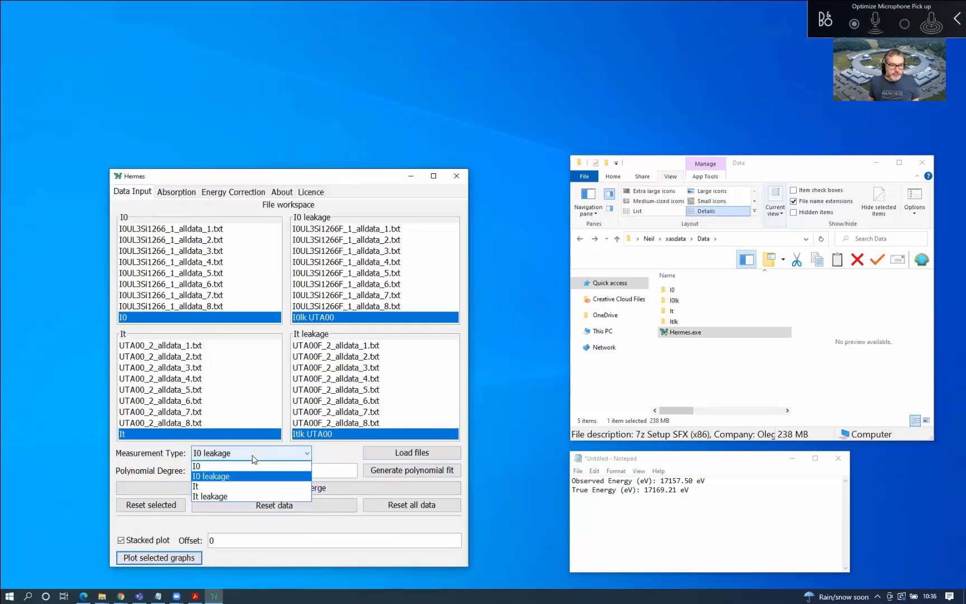
click(240, 467)
click(181, 560)
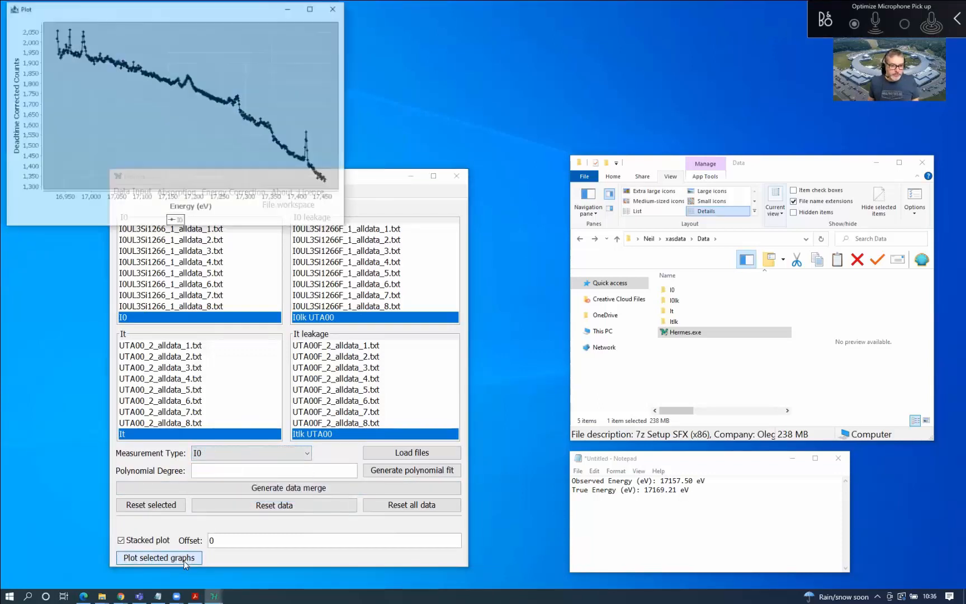
drag(195, 12, 211, 108)
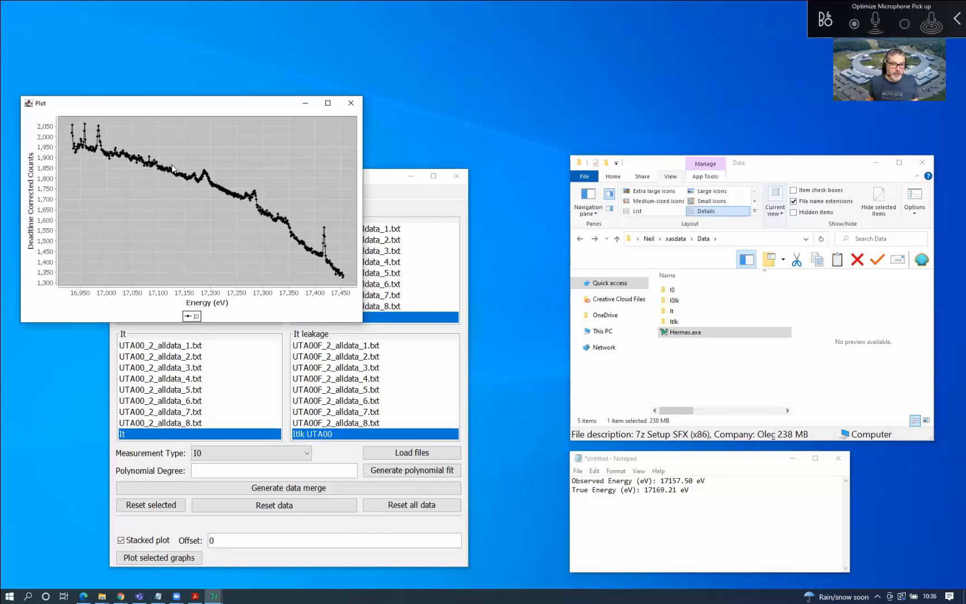
click(357, 96)
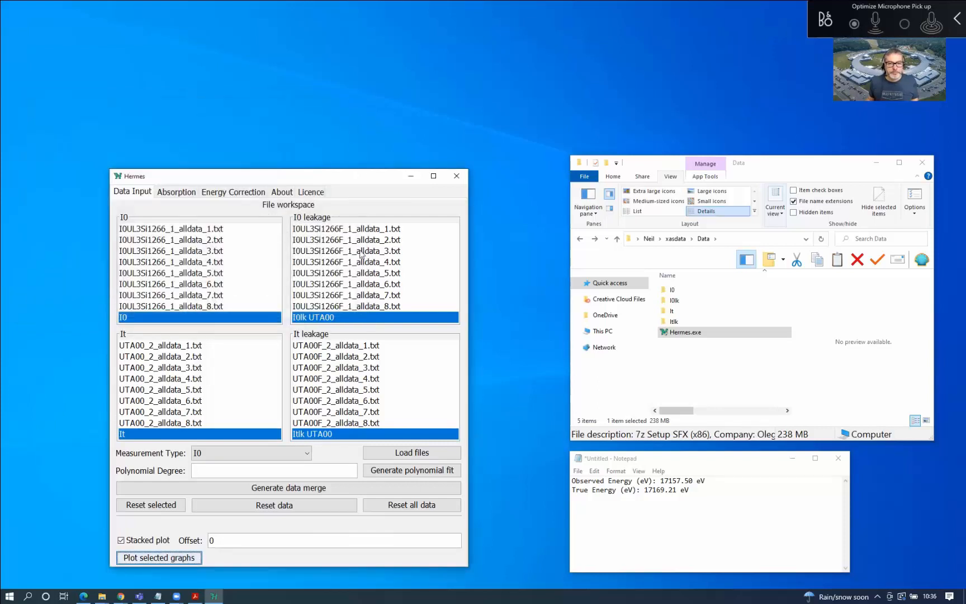
Return to I0 leakage and replot the merged I0lk UTA00 leakage spectrum alone
click(371, 306)
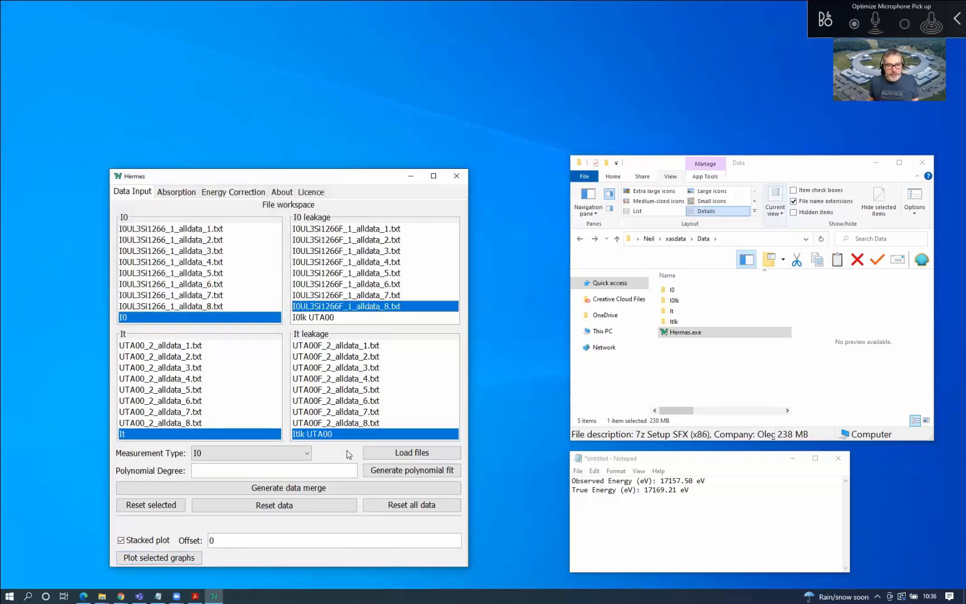
click(318, 319)
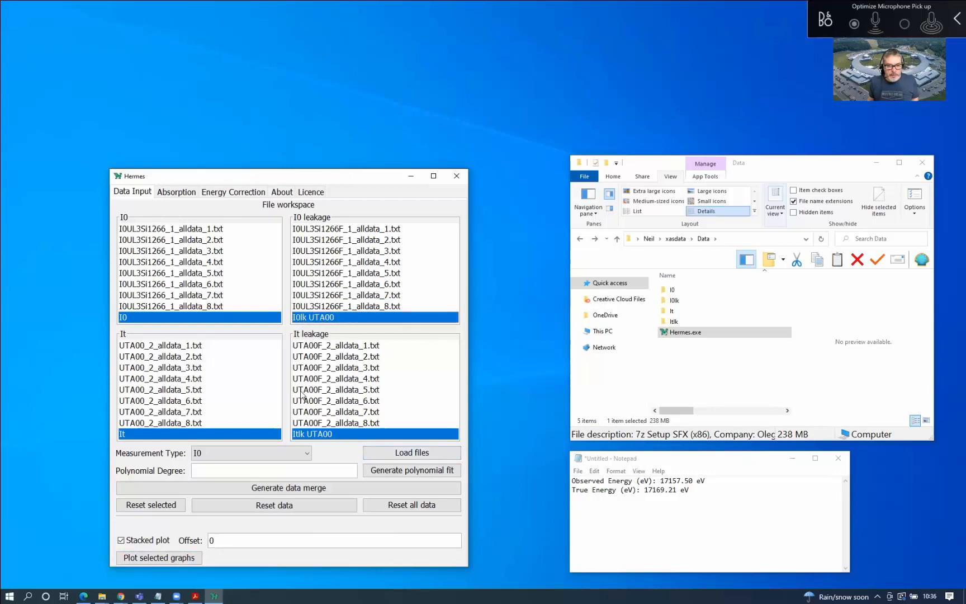
click(286, 455)
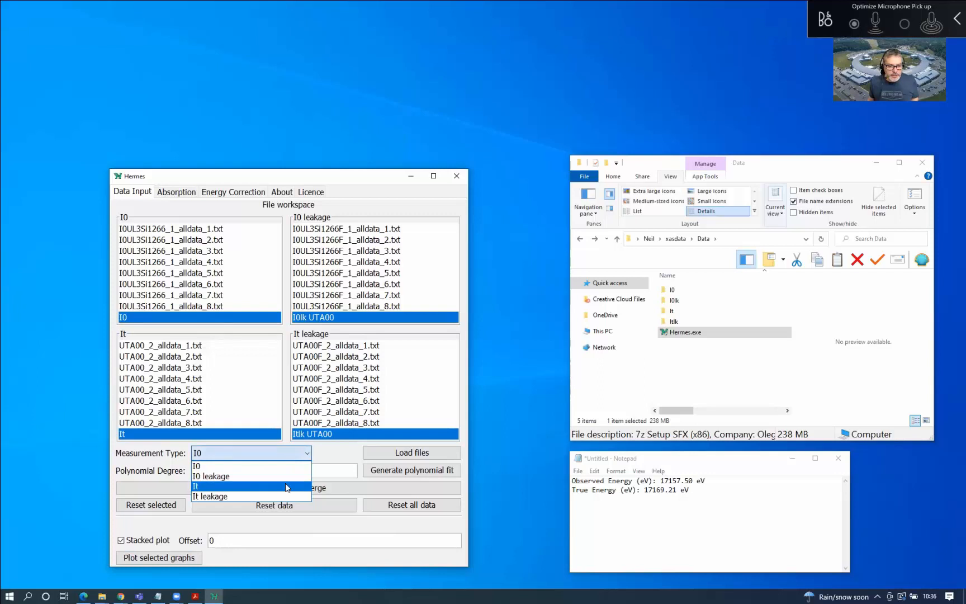
click(285, 477)
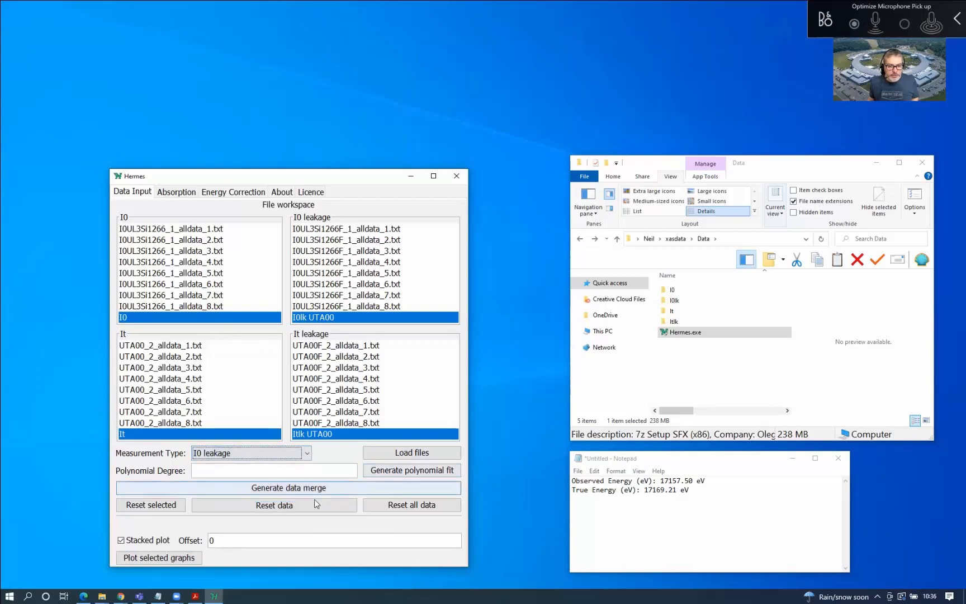
click(170, 557)
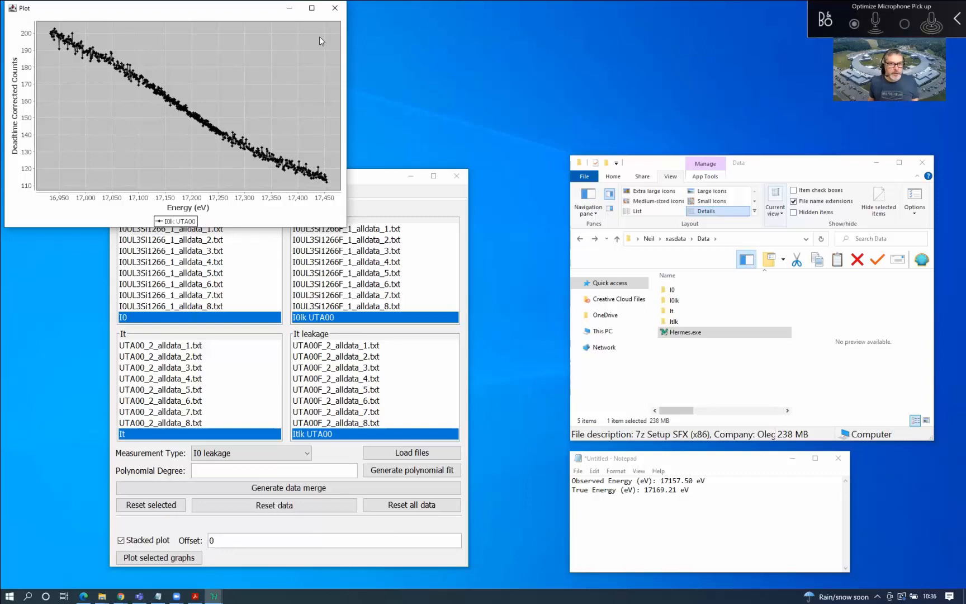
click(335, 7)
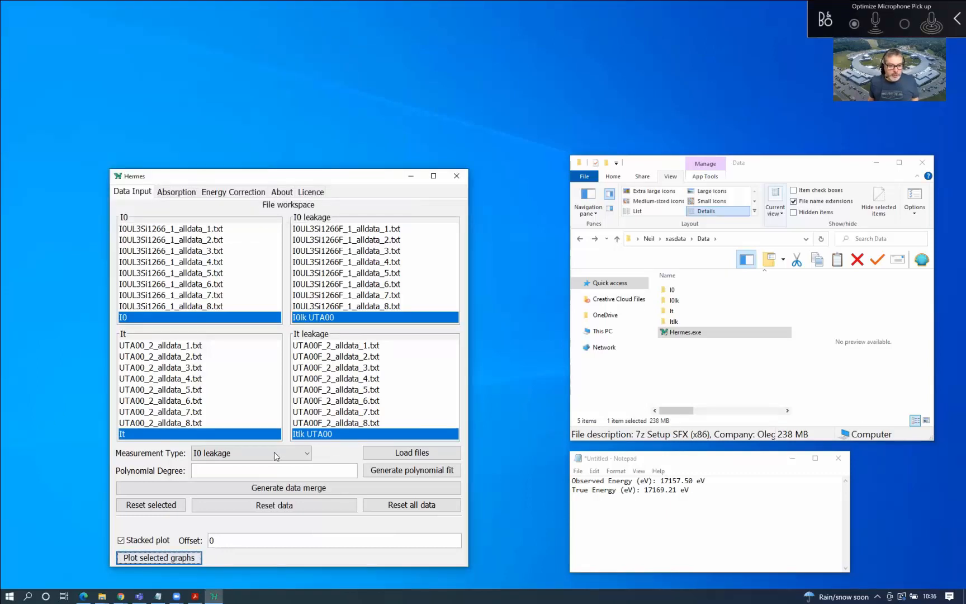
Keep I0 leakage as the measurement type with only I0lk UTA00 selected
click(193, 452)
click(206, 477)
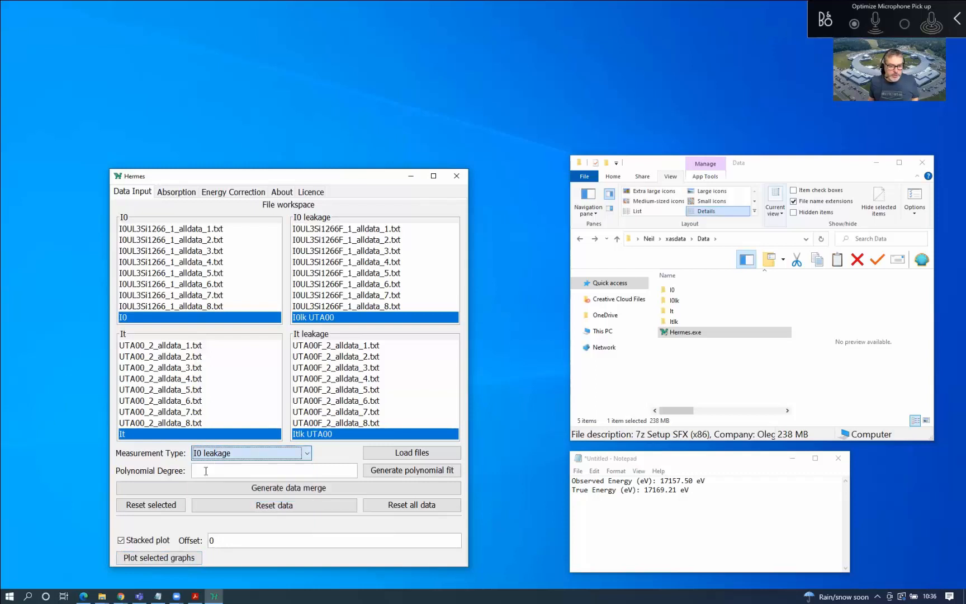
click(358, 307)
click(357, 319)
click(357, 307)
click(355, 319)
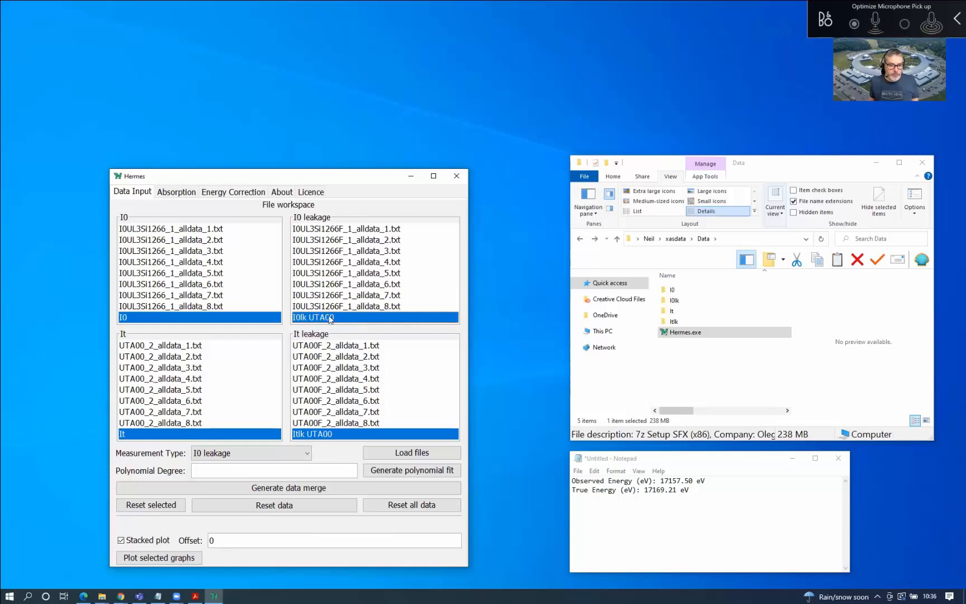
Generate a degree-3 polynomial fit and save it as 'I0lk p3 UTA00'
click(204, 469)
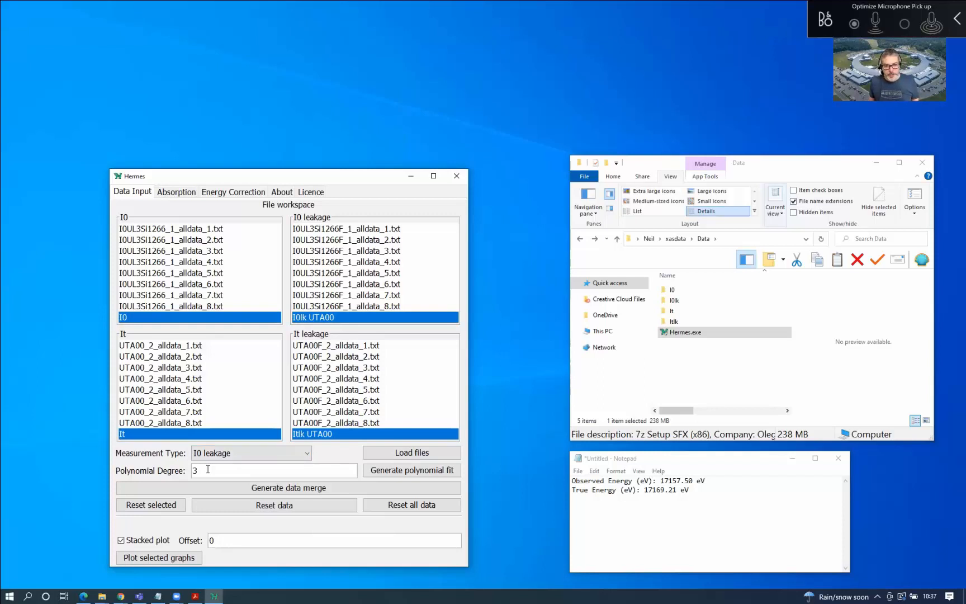
click(423, 473)
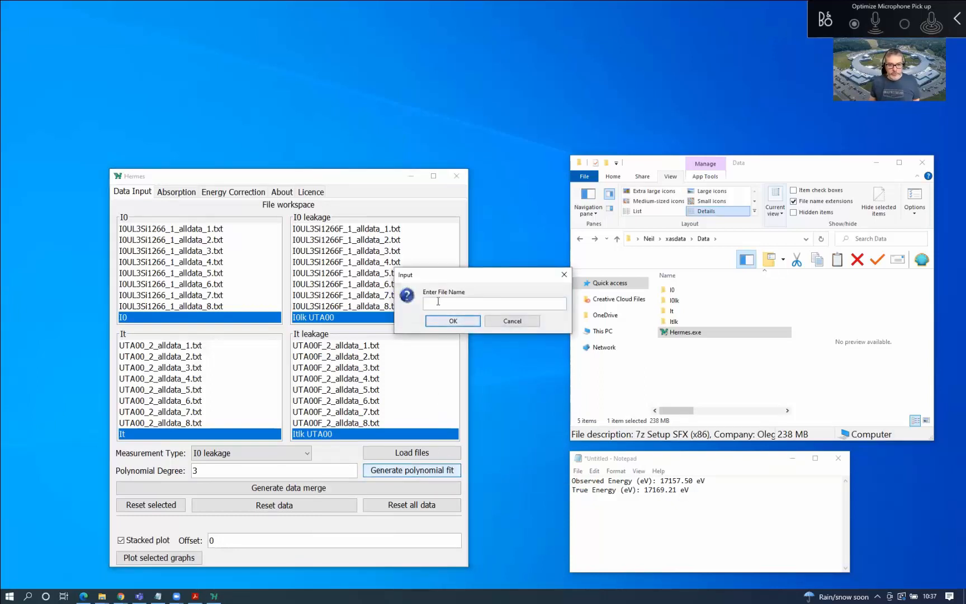
text(I)
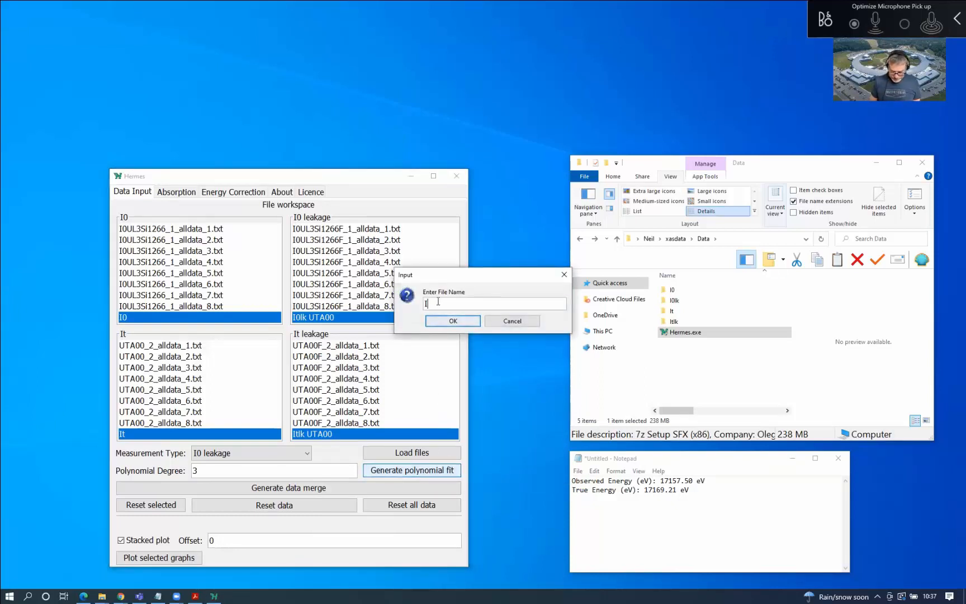
text(0lk p)
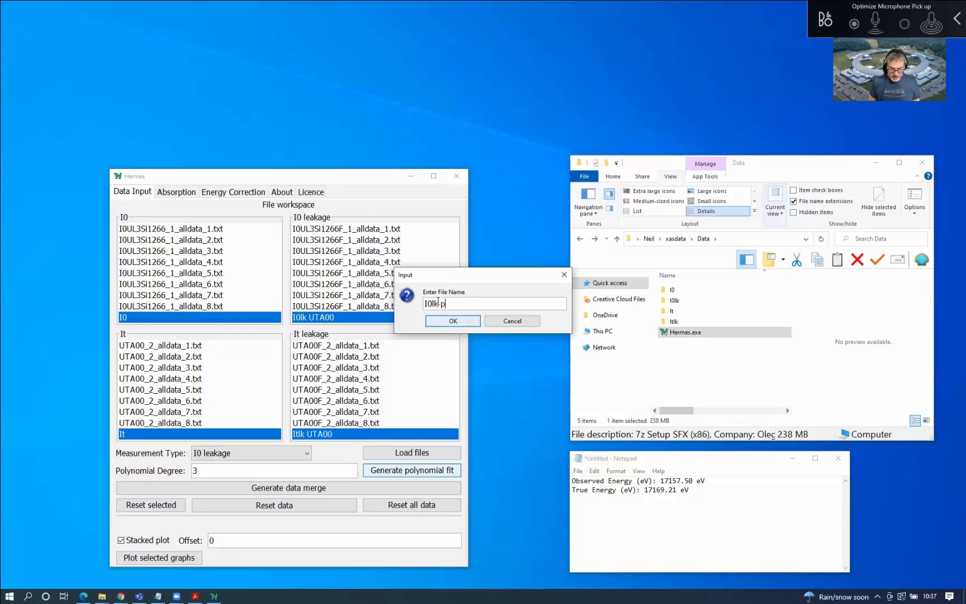
text(3 UTA00)
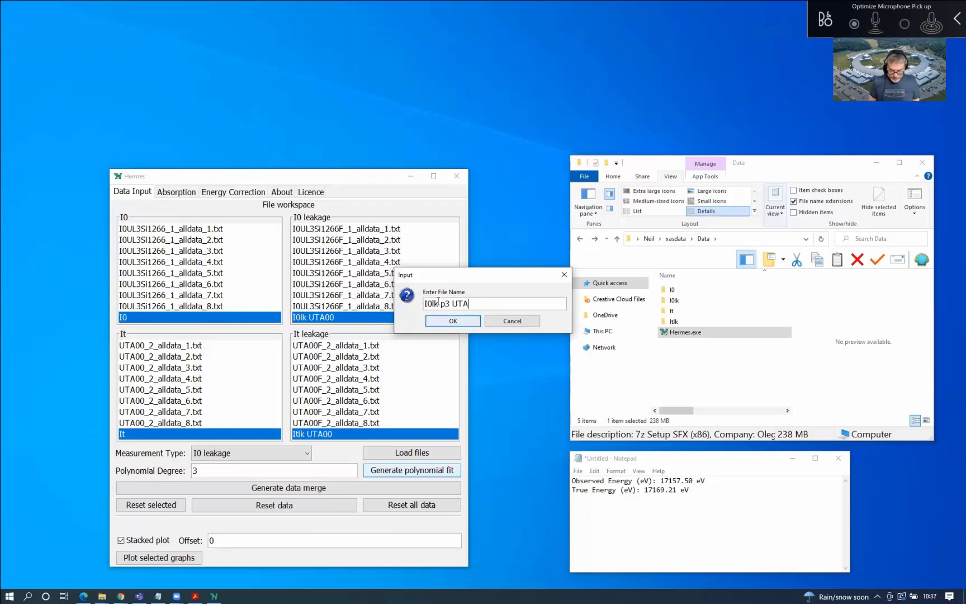
click(451, 321)
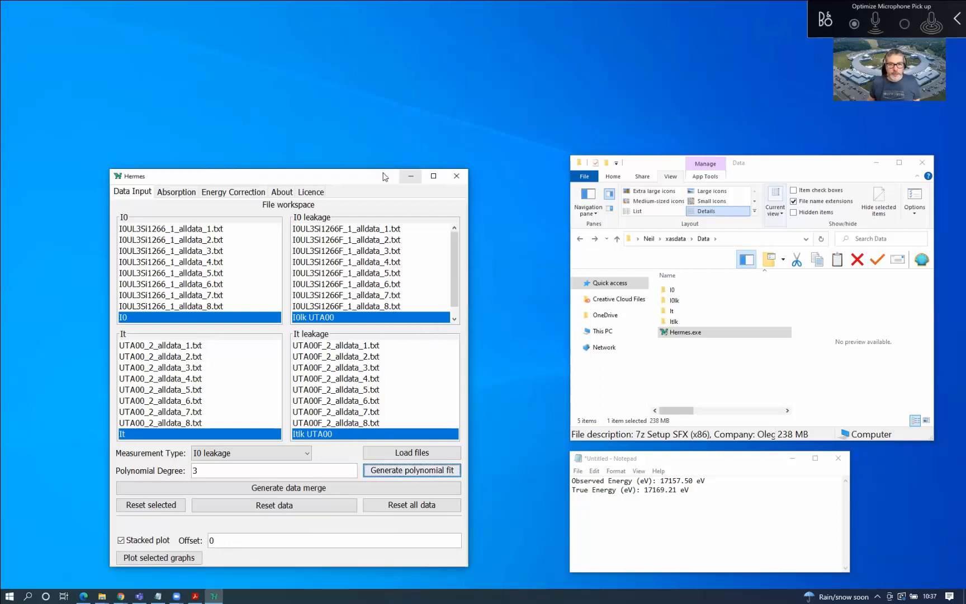
Plot I0lk UTA00 together with its I0lk p3 UTA00 fit, then close the plot
drag(383, 170, 383, 143)
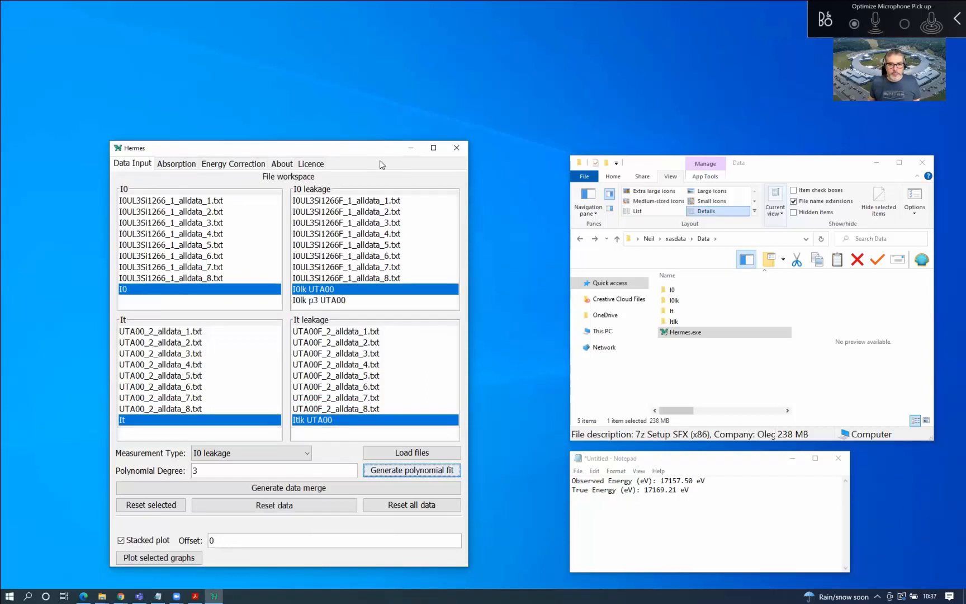
click(338, 301)
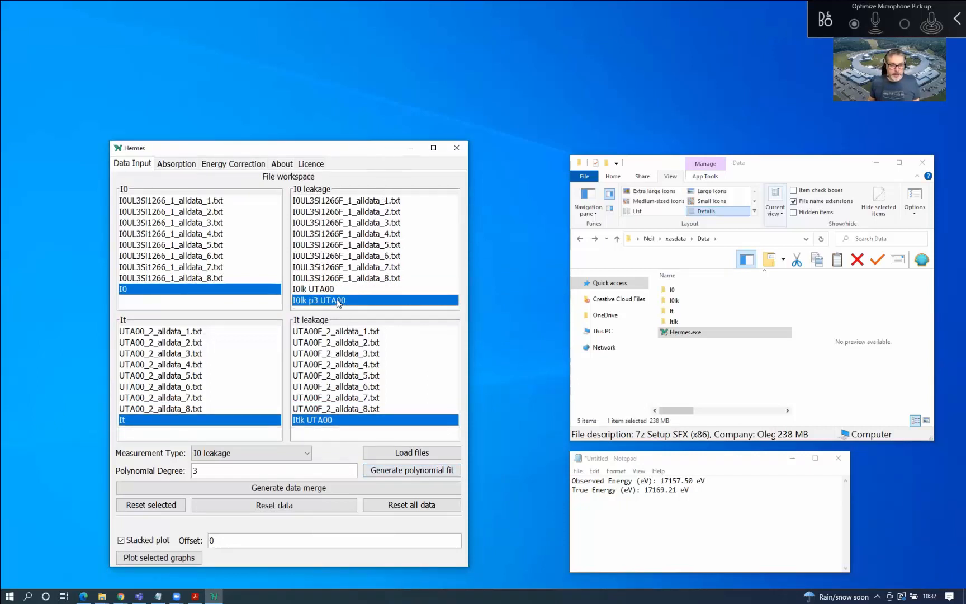
ctrl+click(325, 290)
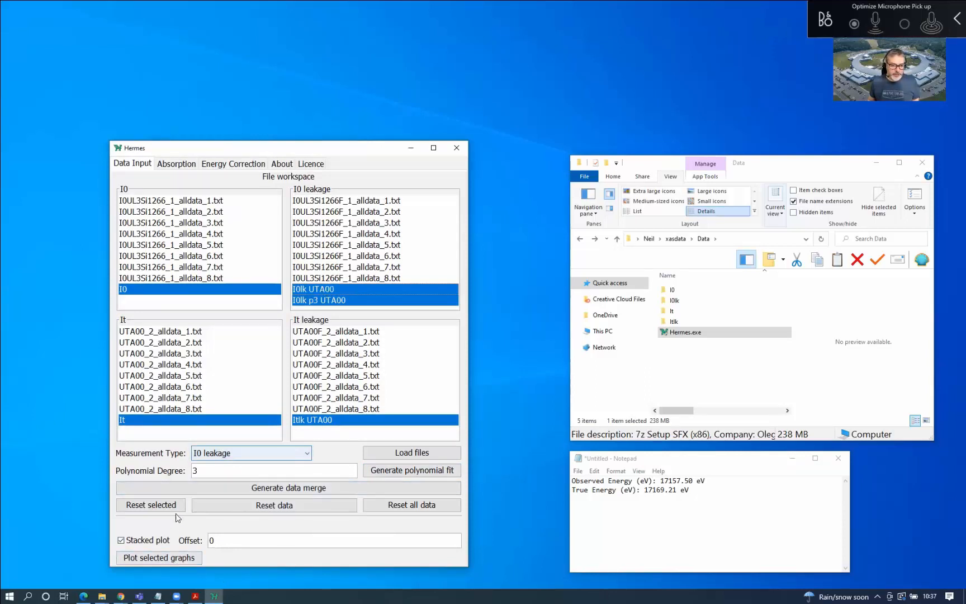
click(185, 558)
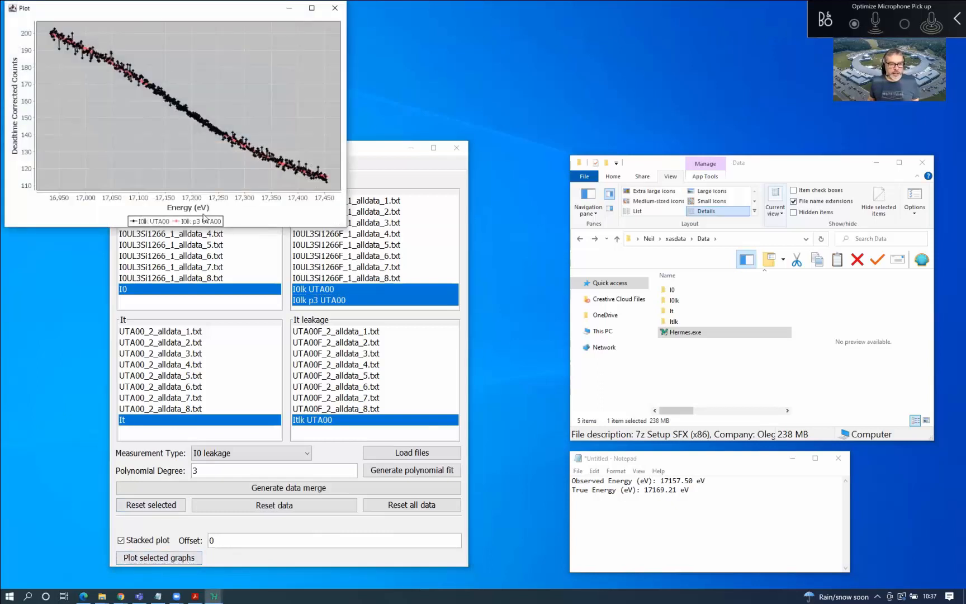
drag(158, 16, 209, 218)
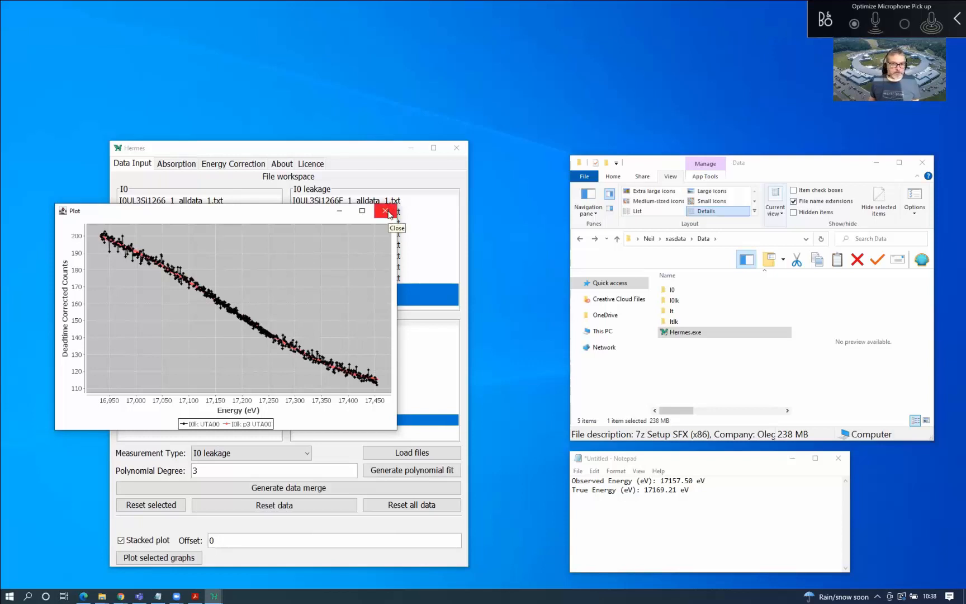
click(389, 214)
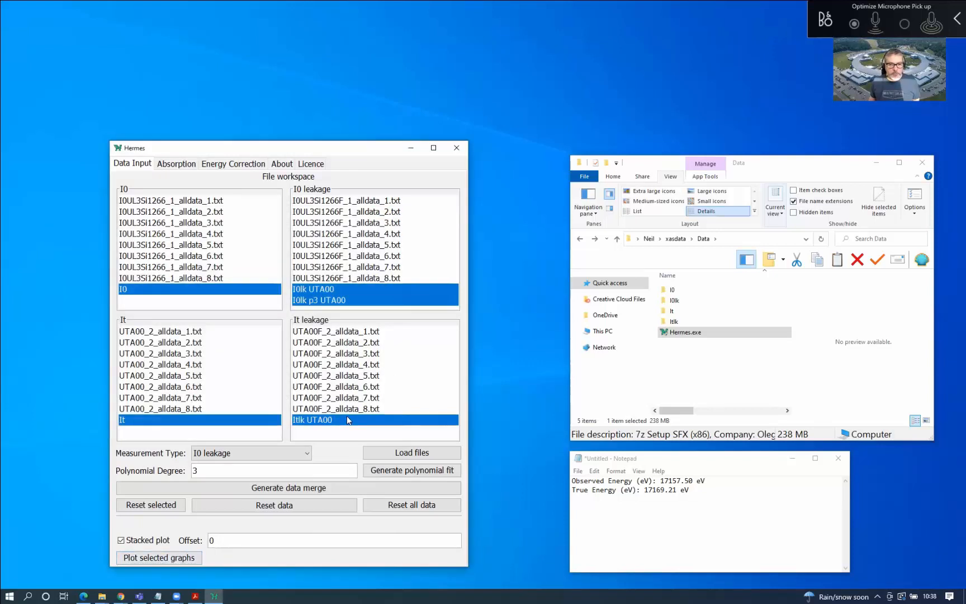
Keep only the I0lk p3 UTA00 fit selected and switch the measurement type to It leakage
click(345, 301)
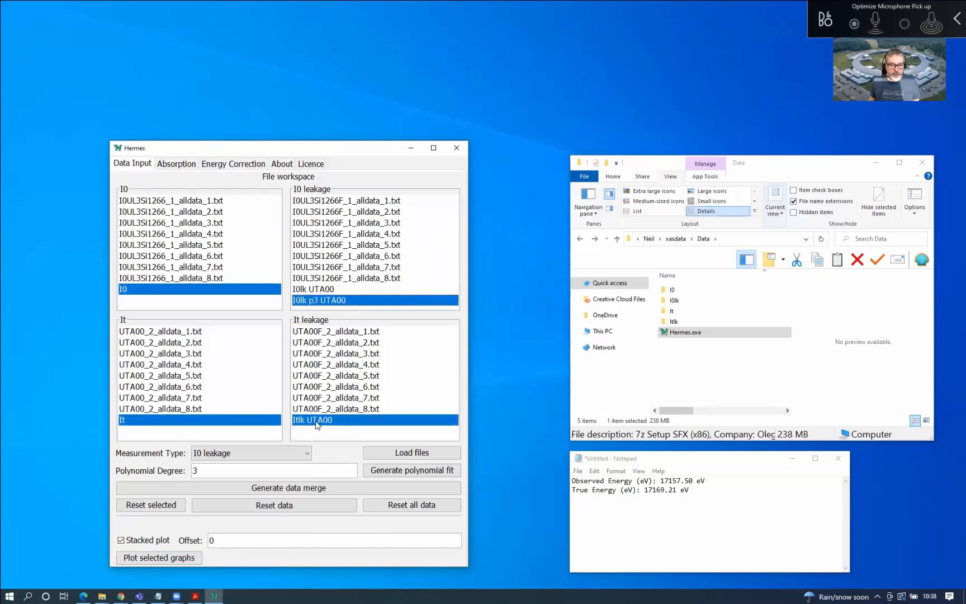
click(286, 455)
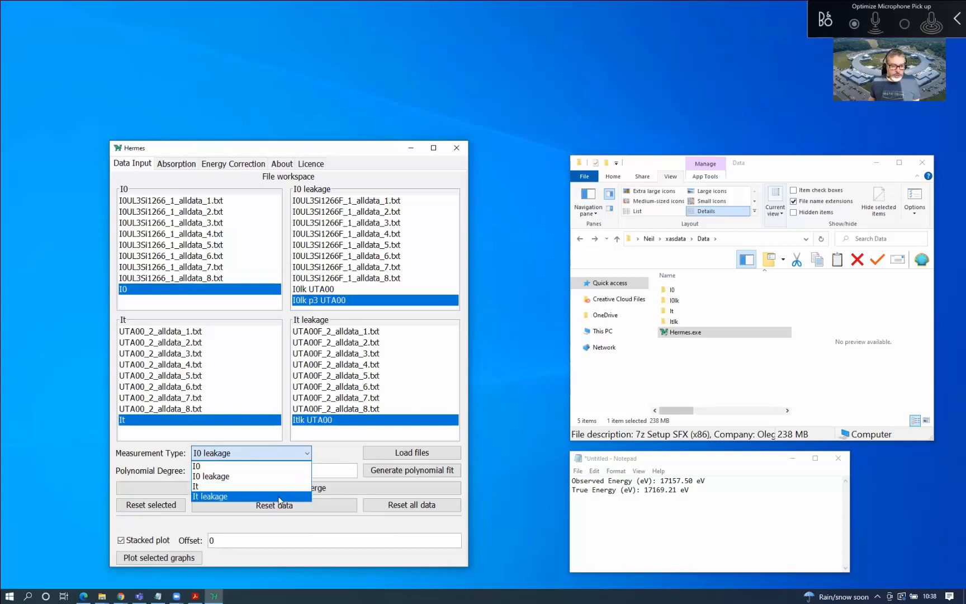
click(279, 496)
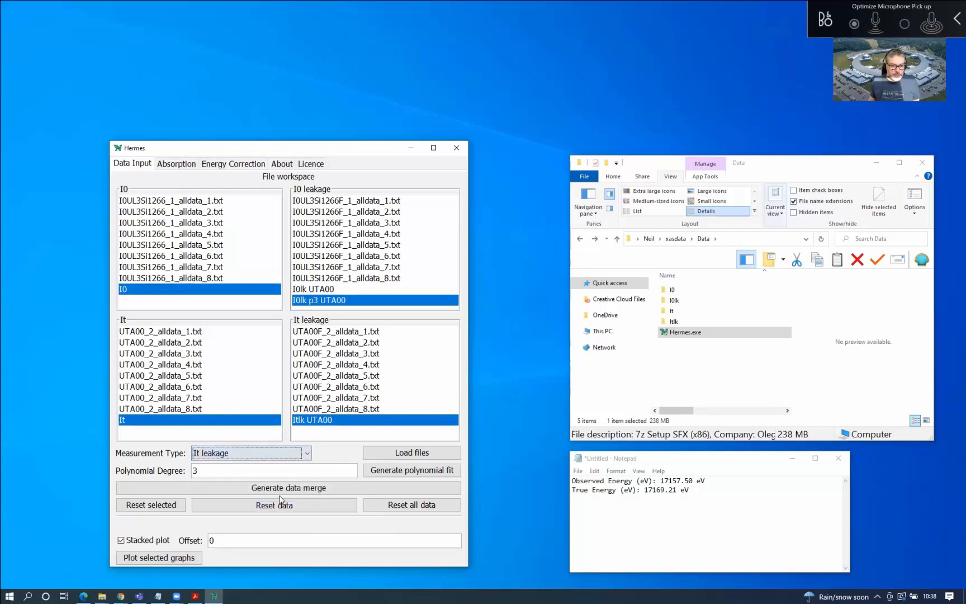
Fit a degree-3 polynomial named 'Itlk p3 UTA00' and select it with Itlk UTA00
click(404, 473)
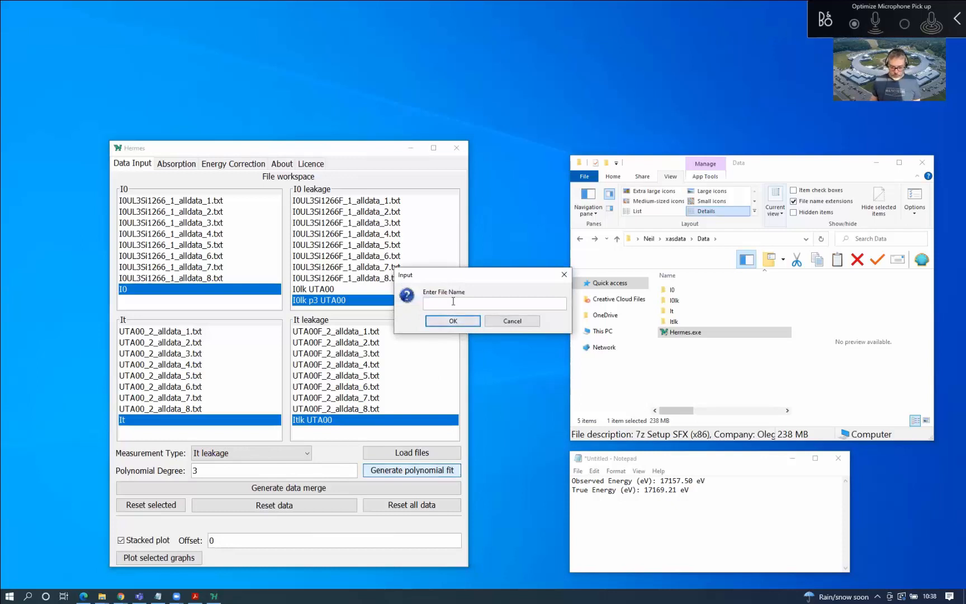
text(Itlk)
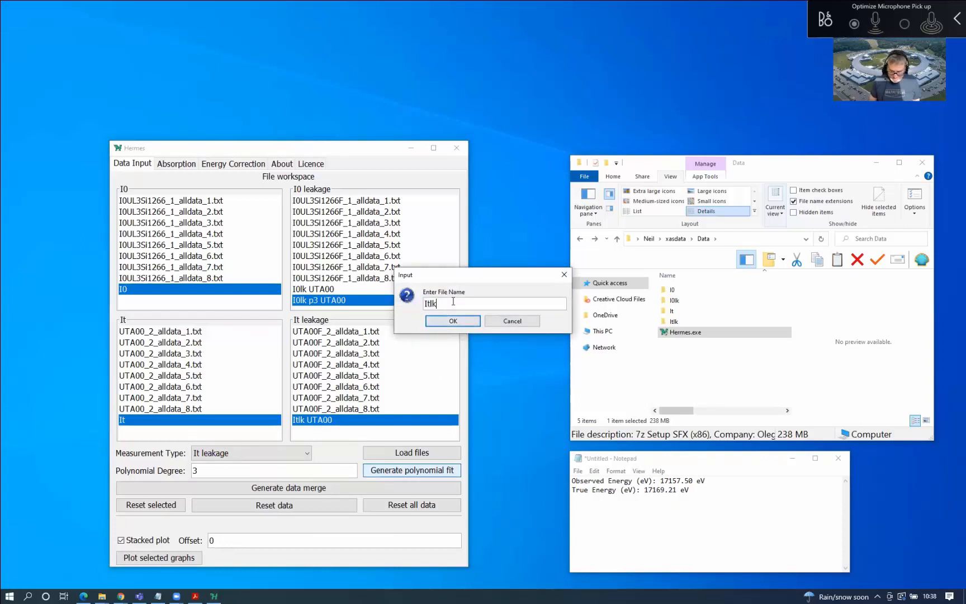
text( p3 UTA00)
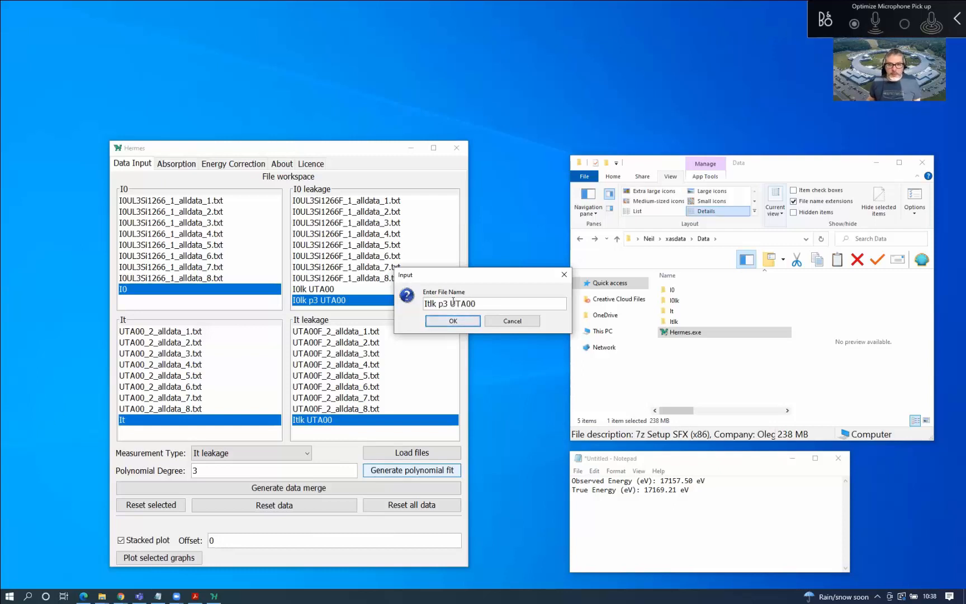
click(442, 321)
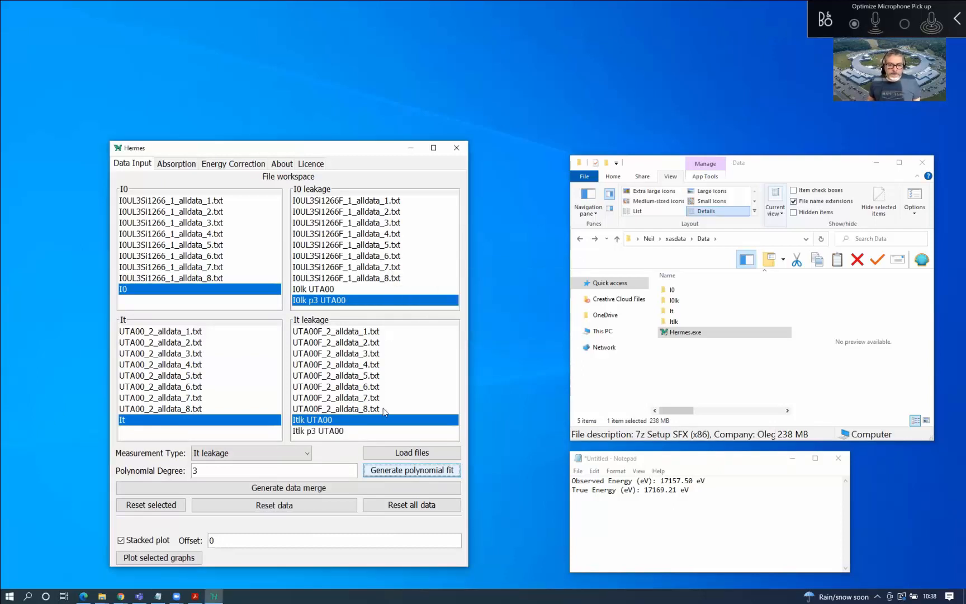
click(354, 431)
ctrl+click(346, 419)
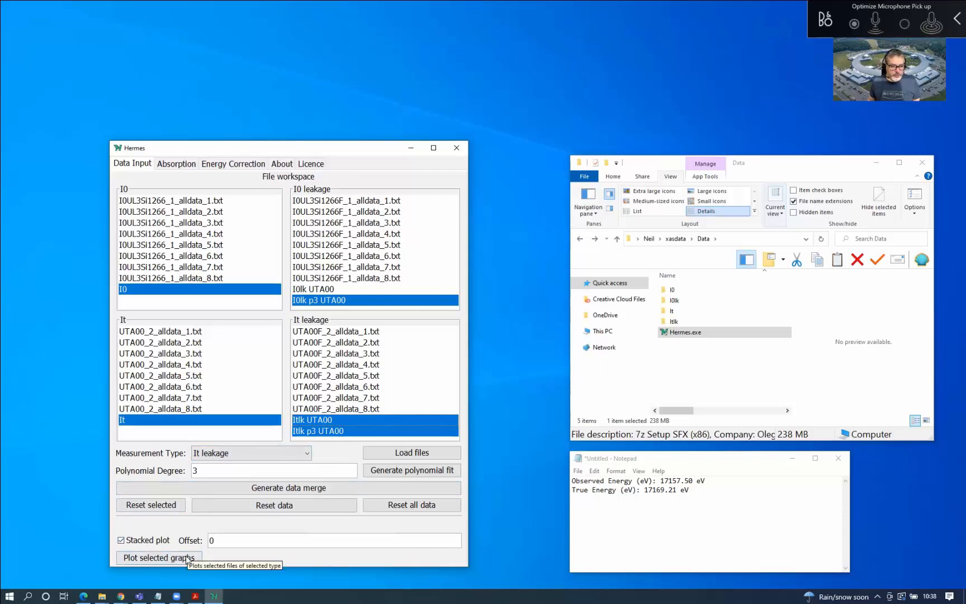
click(167, 558)
drag(168, 14, 225, 206)
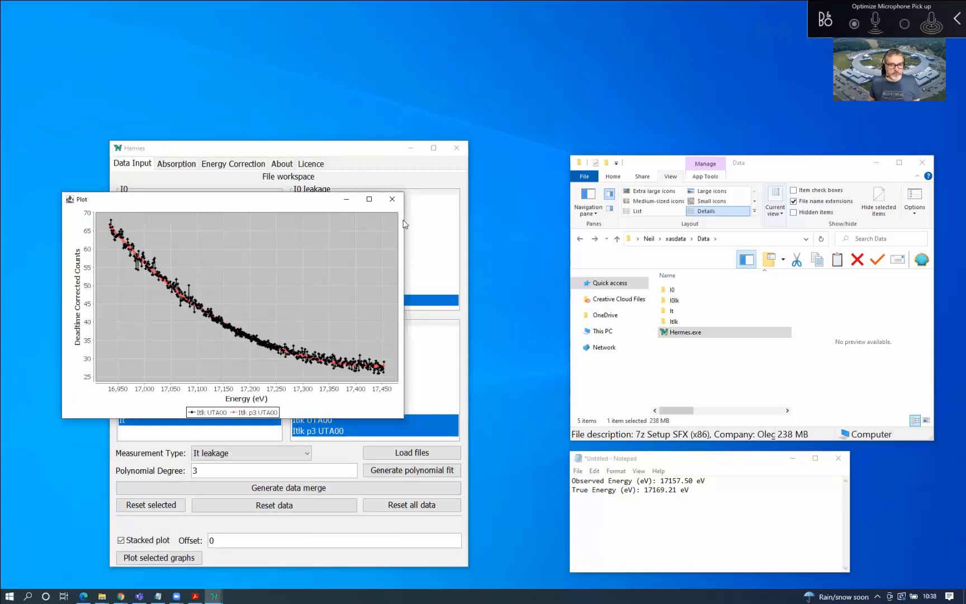
click(393, 200)
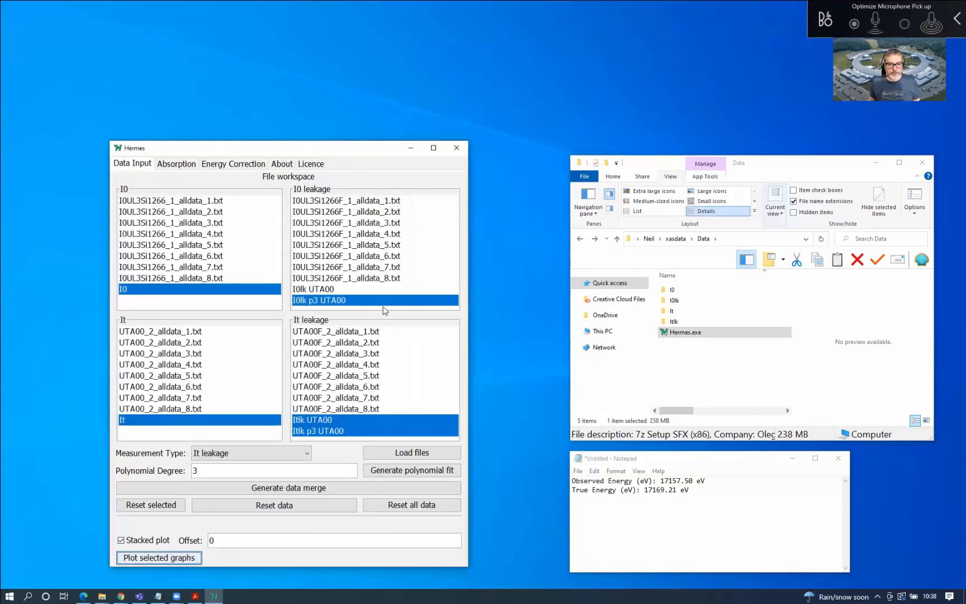
click(356, 430)
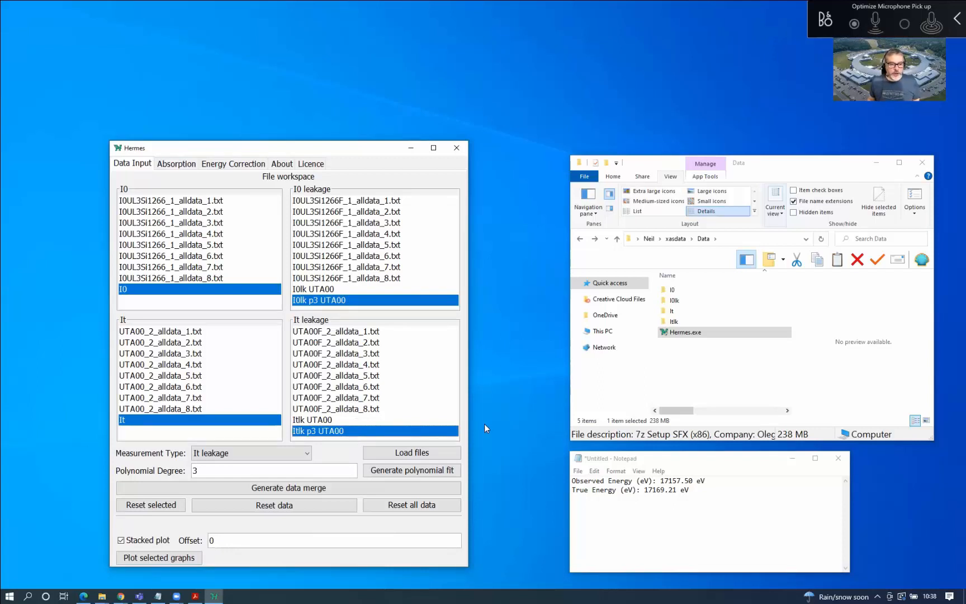
Go to Absorption, enable 'Leakage is significant', and shift the window left
click(184, 166)
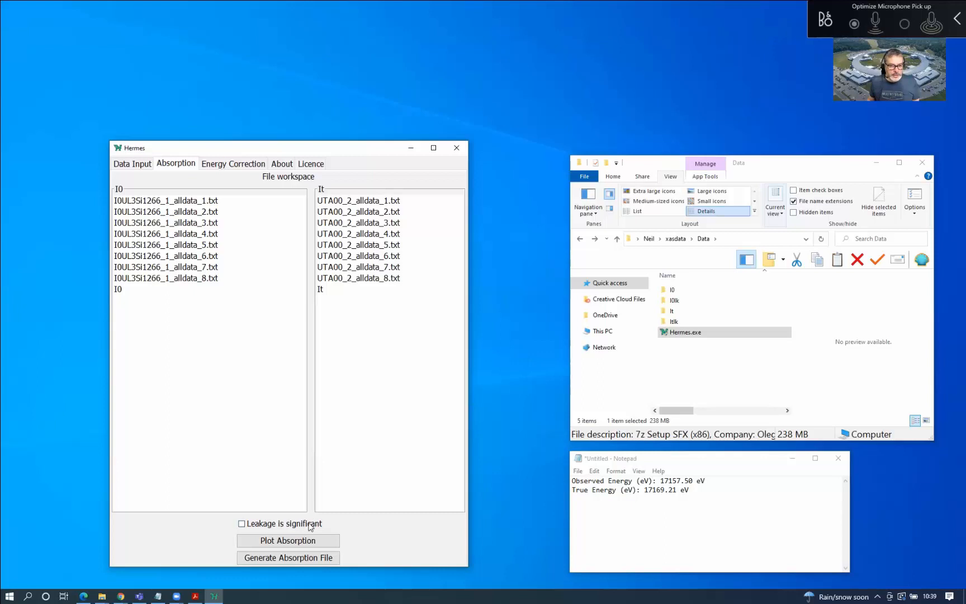
click(241, 526)
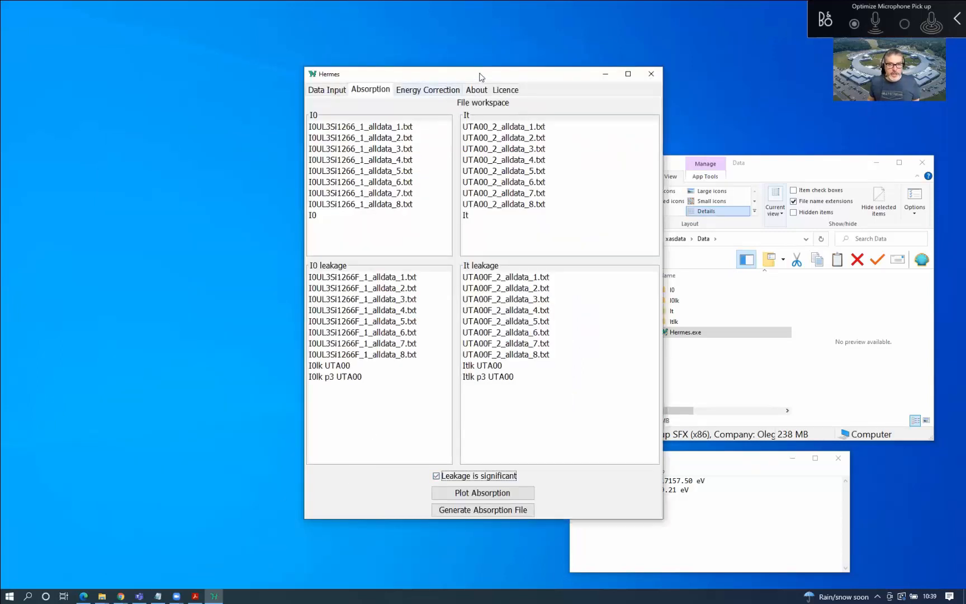
drag(480, 76, 269, 123)
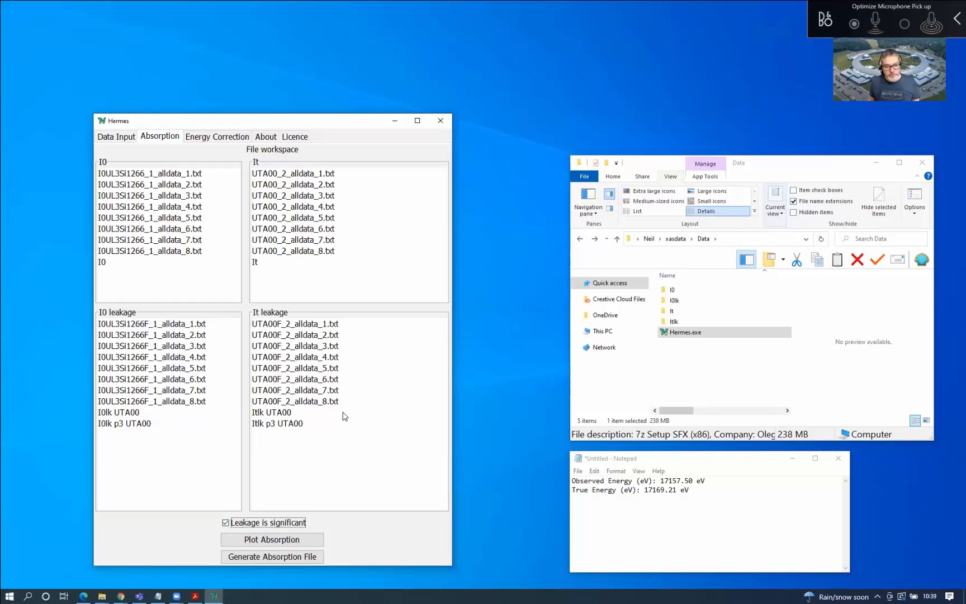
click(302, 523)
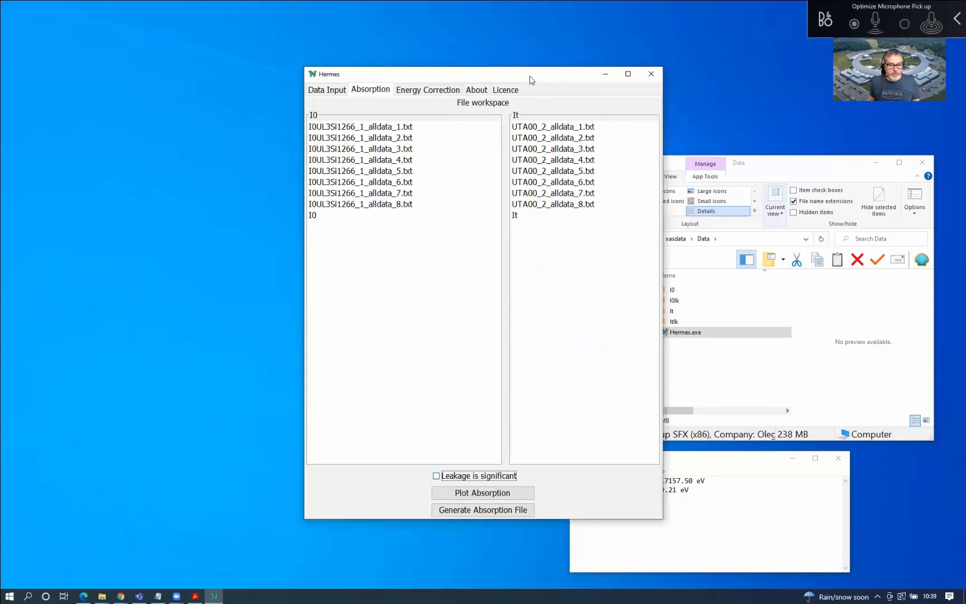
drag(531, 80, 326, 103)
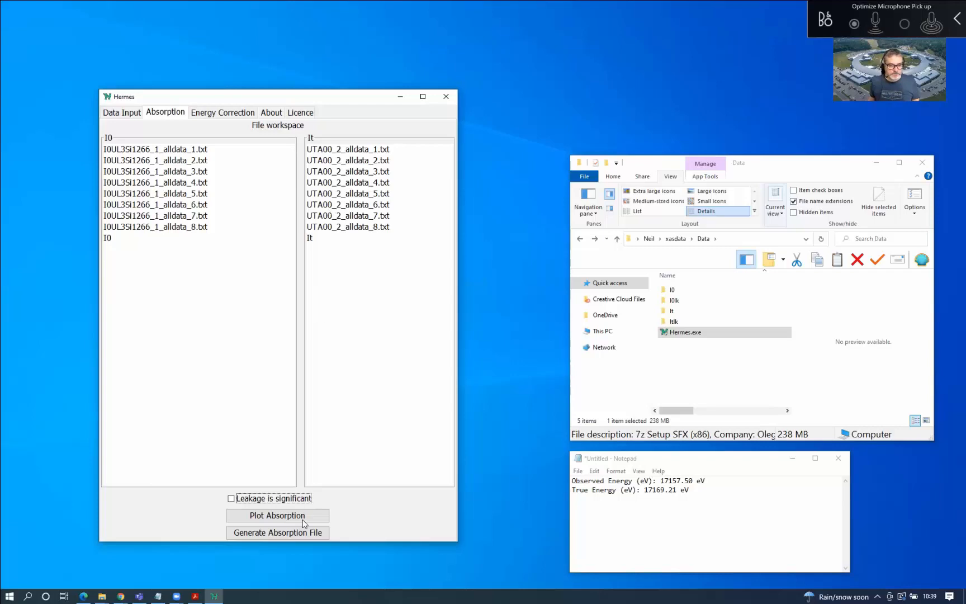
click(289, 499)
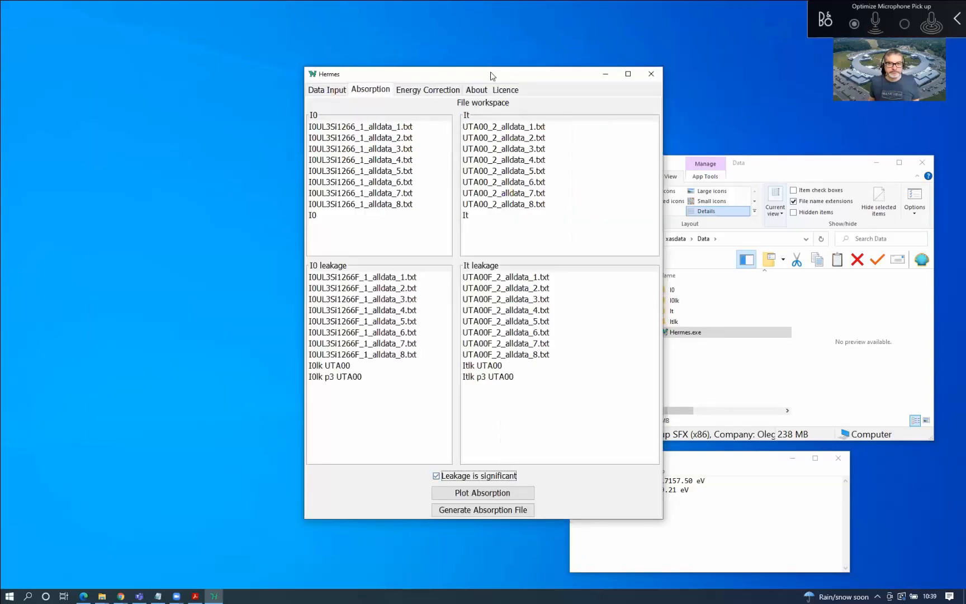
drag(485, 78, 254, 100)
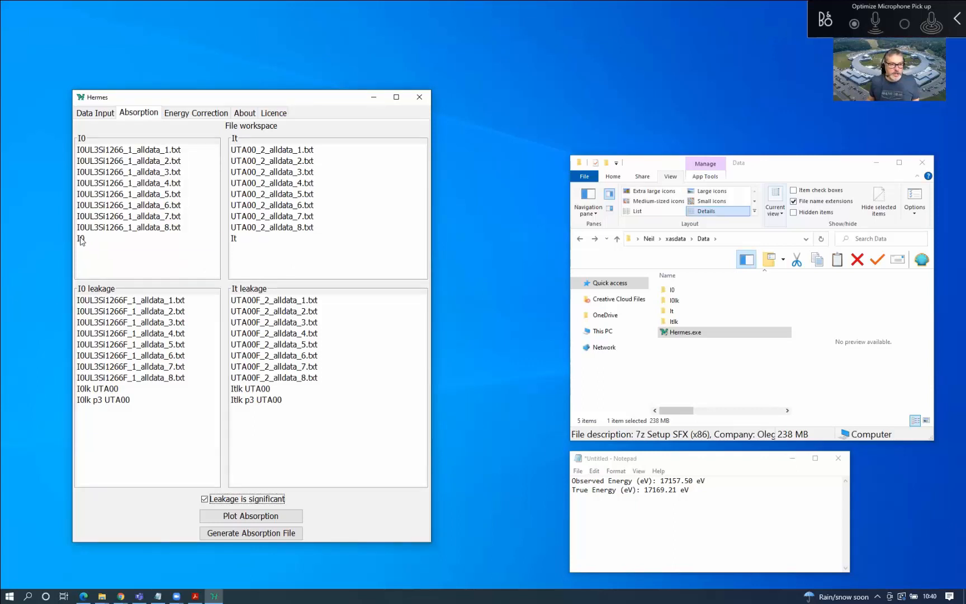
Select merged I0 and It data plus the I0lk p3 UTA00 and Itlk p3 UTA00 fits
click(81, 240)
click(241, 239)
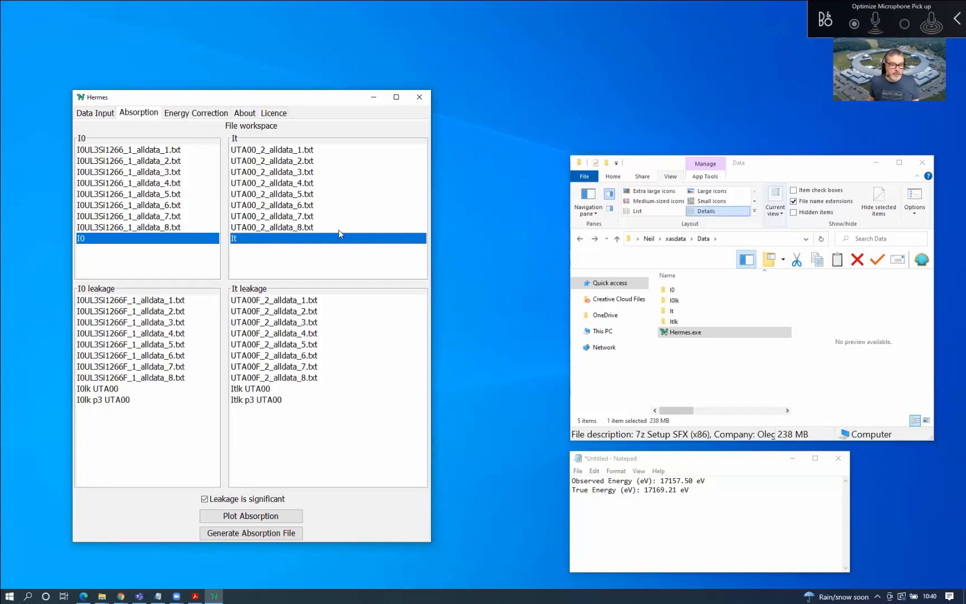
click(160, 152)
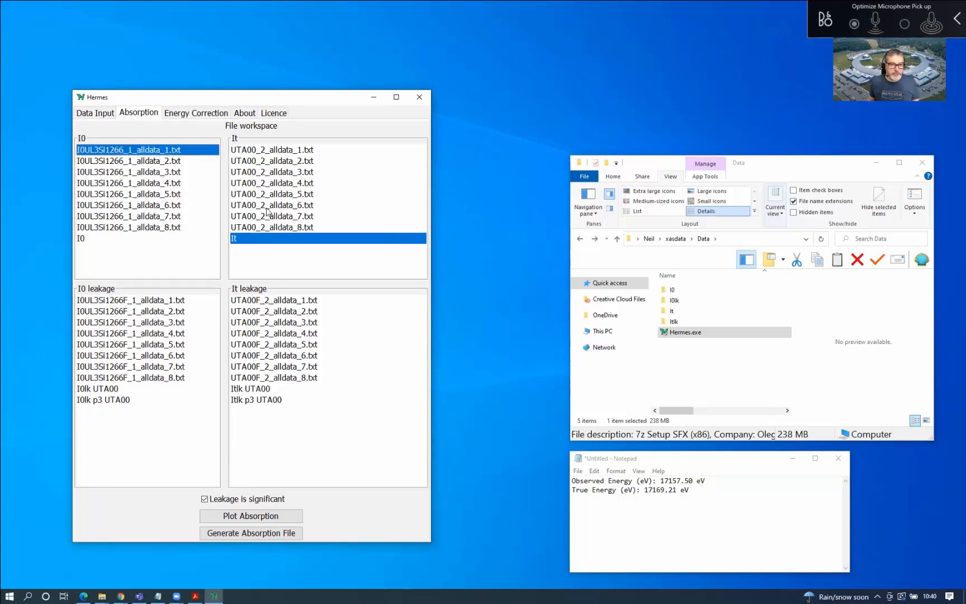
click(267, 208)
click(148, 241)
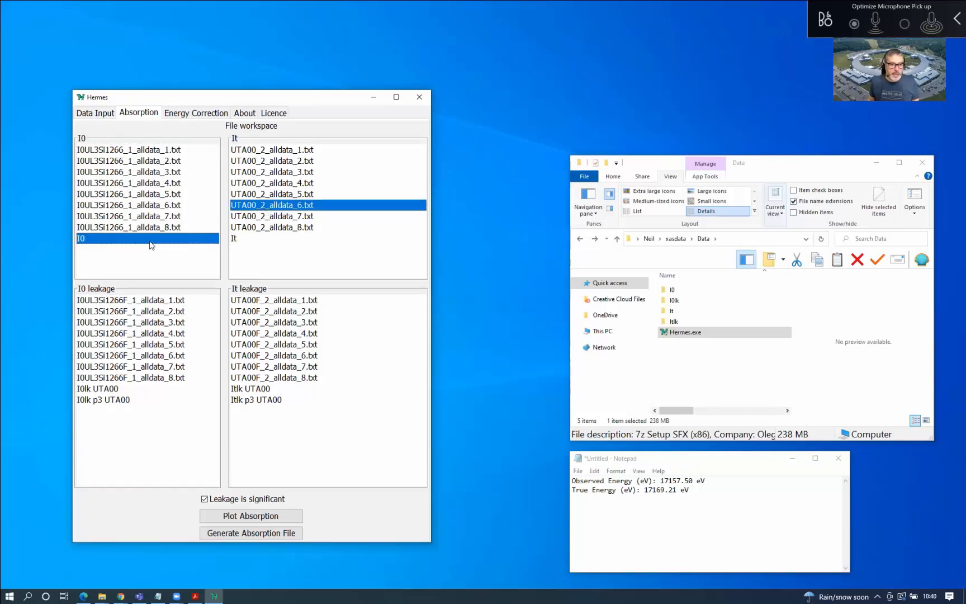
click(253, 241)
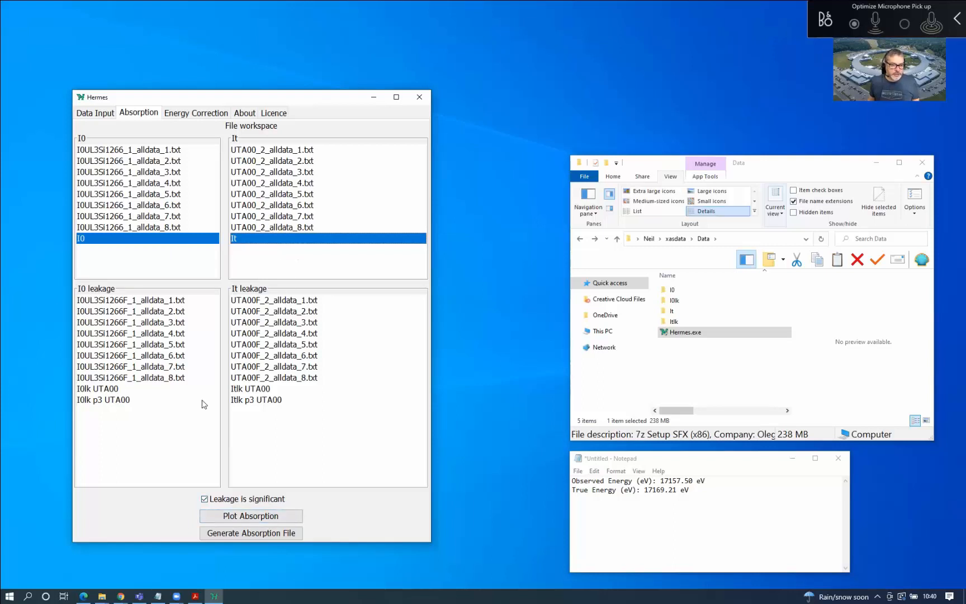
click(124, 401)
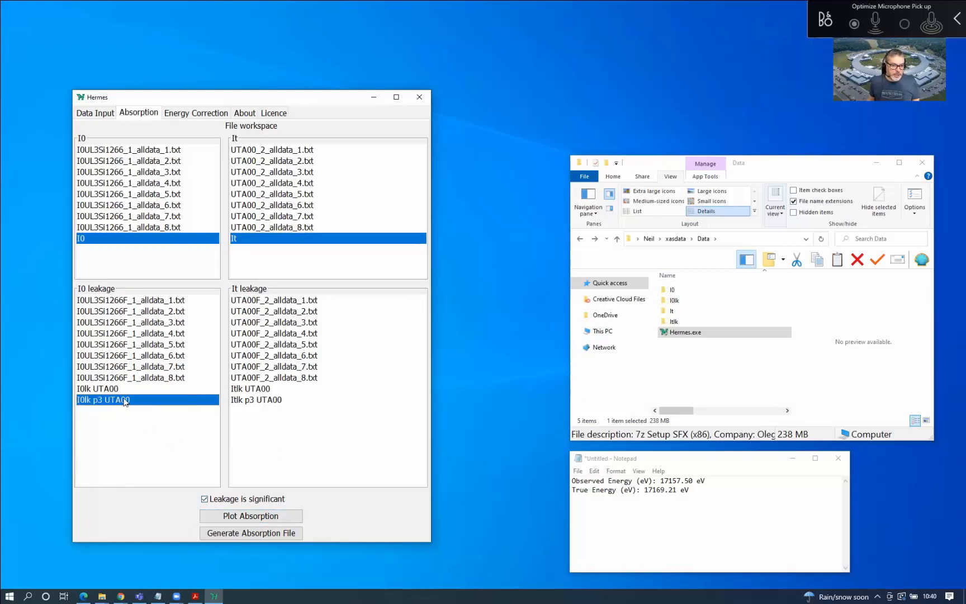
click(251, 401)
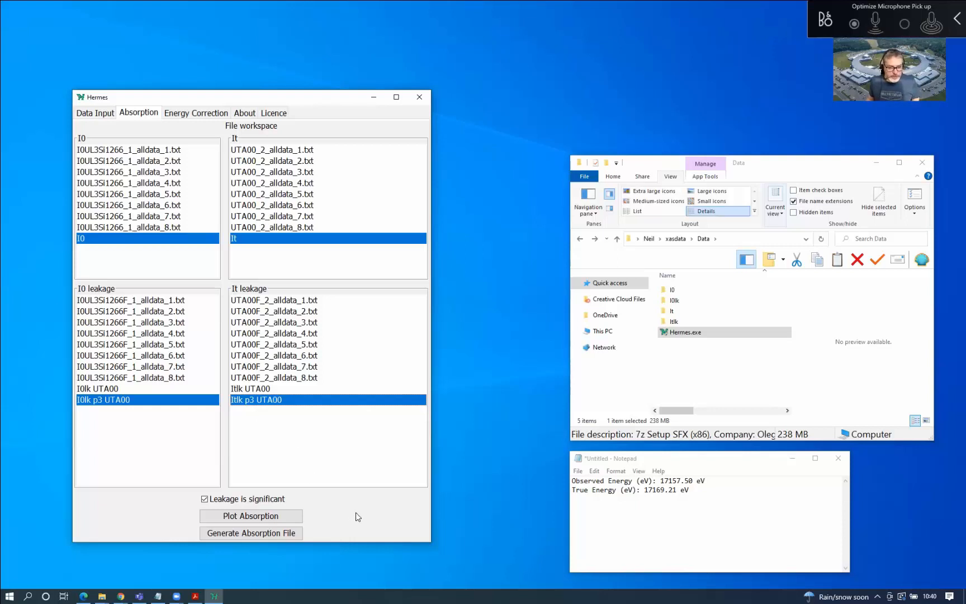
click(278, 518)
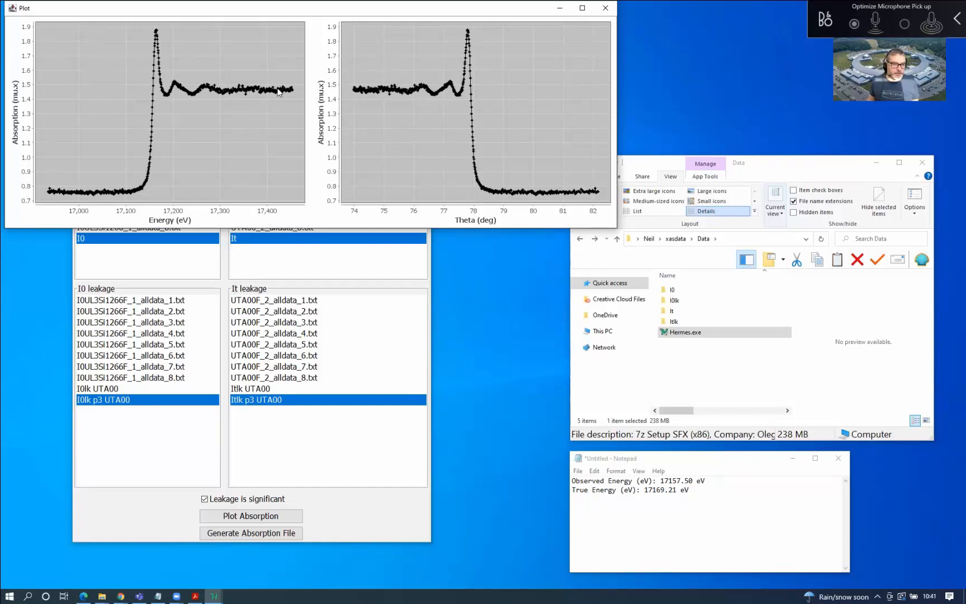
click(604, 9)
click(169, 150)
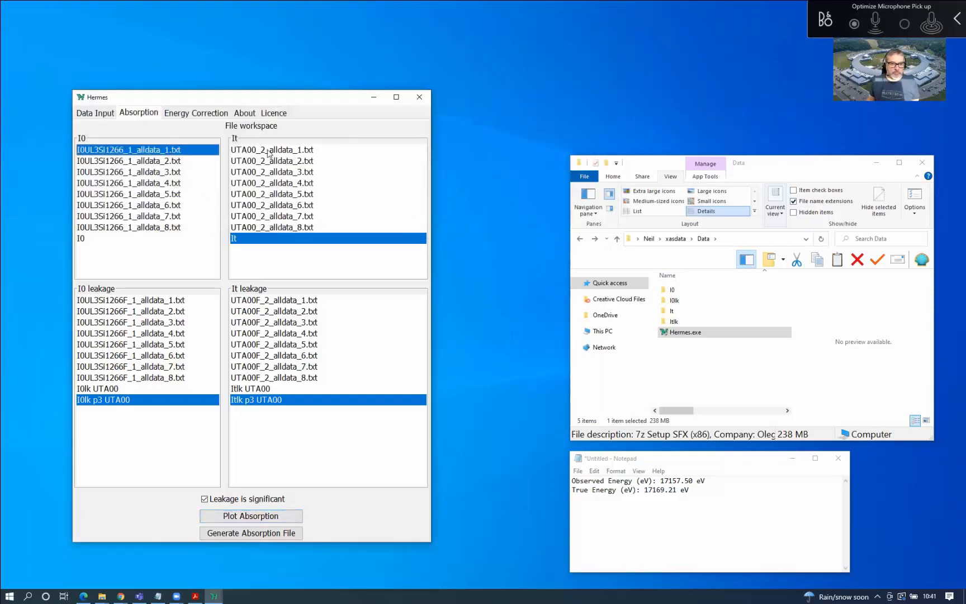
click(286, 151)
click(172, 301)
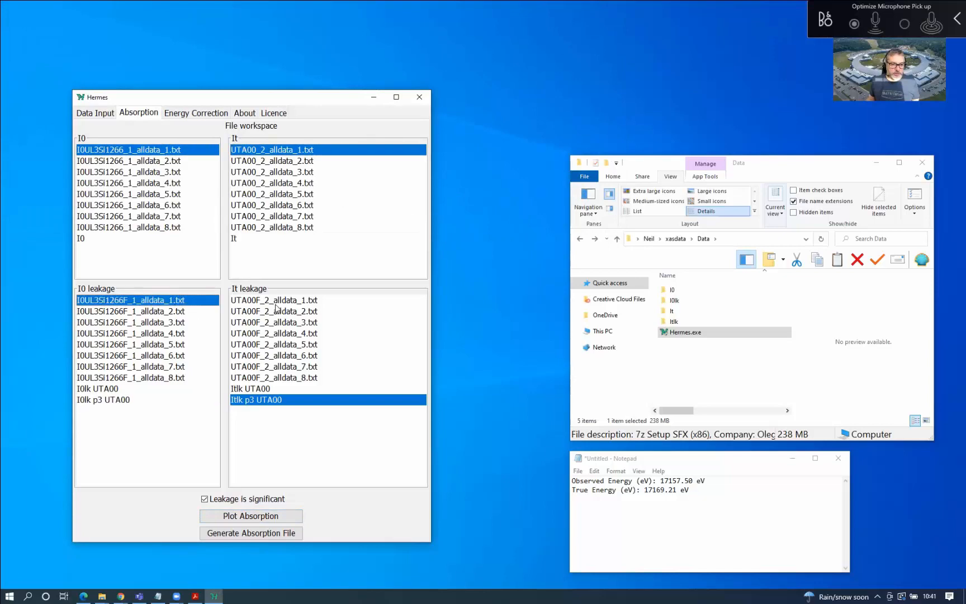
click(280, 301)
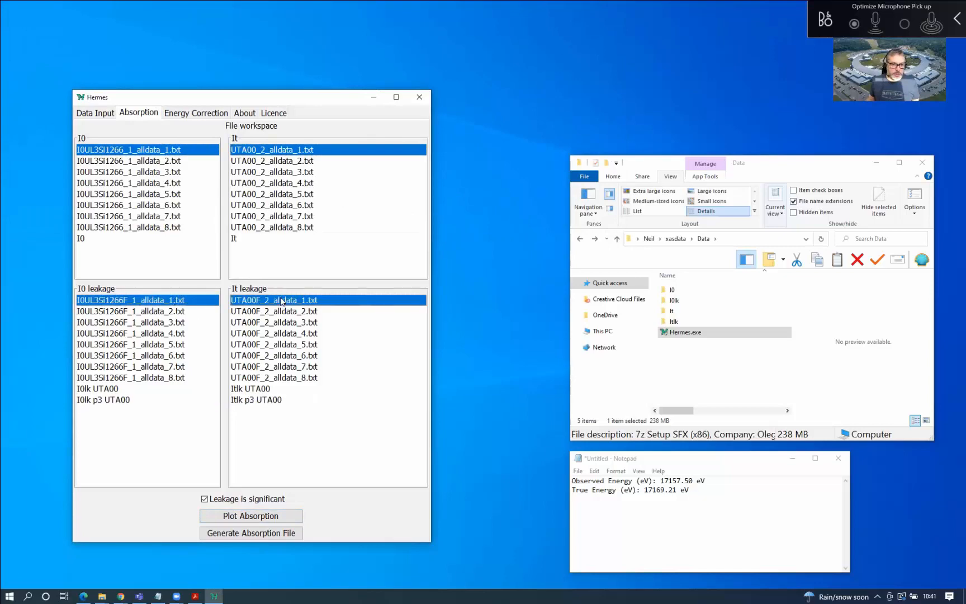
click(259, 521)
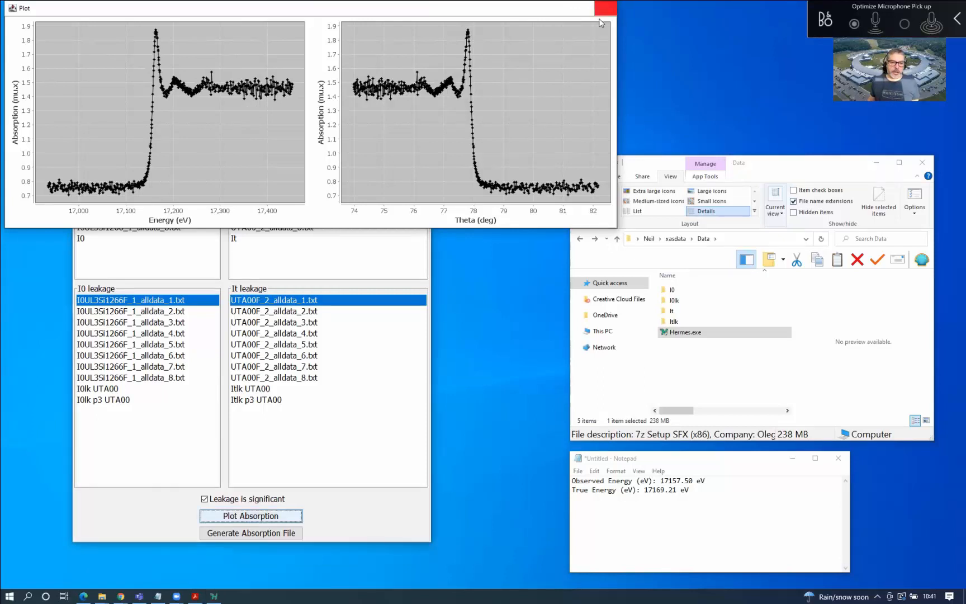
click(608, 12)
click(82, 240)
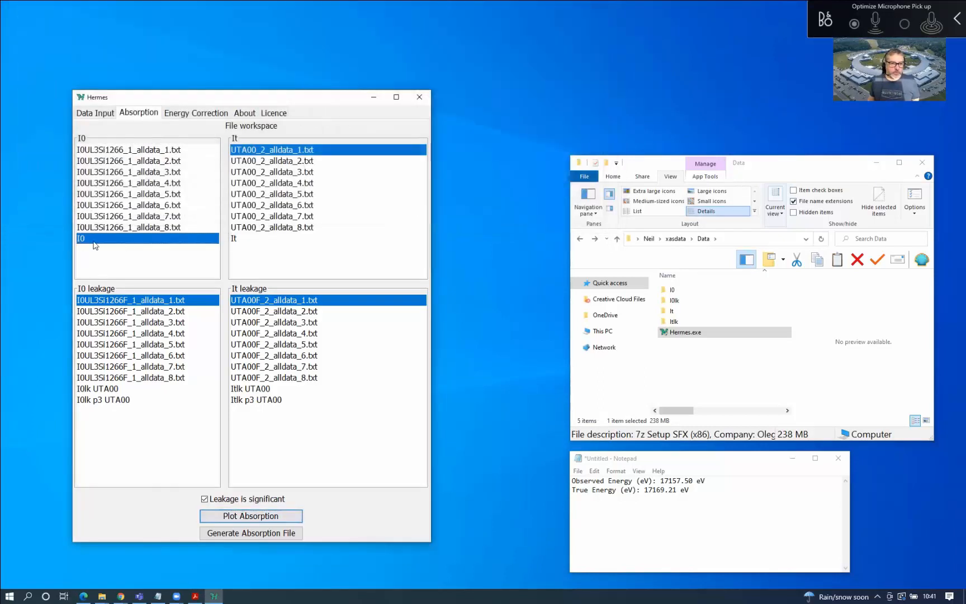
click(254, 244)
click(107, 400)
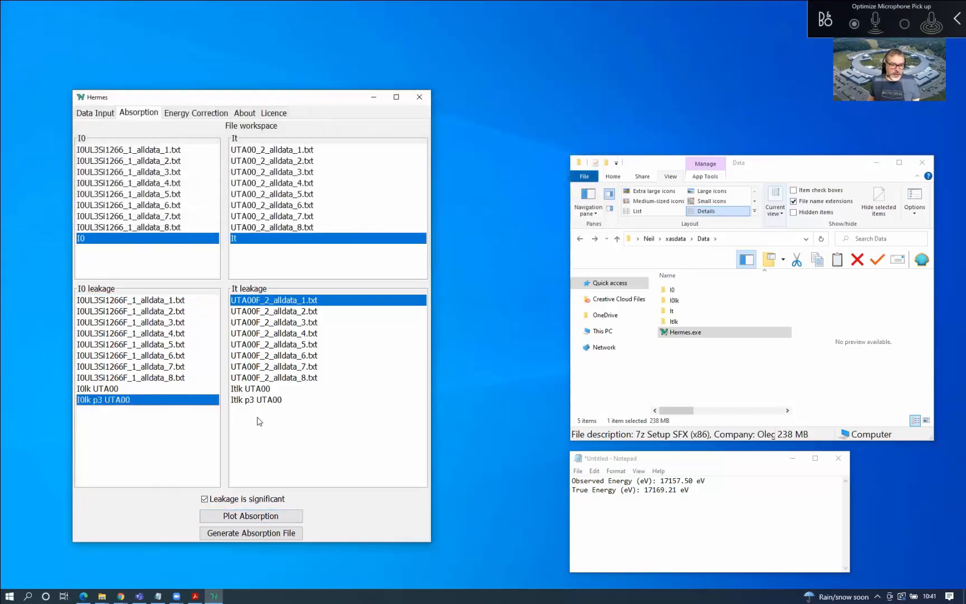
Reselect the Itlk p3 UTA00 fit, replot absorption, and start generating the absorption file
click(263, 399)
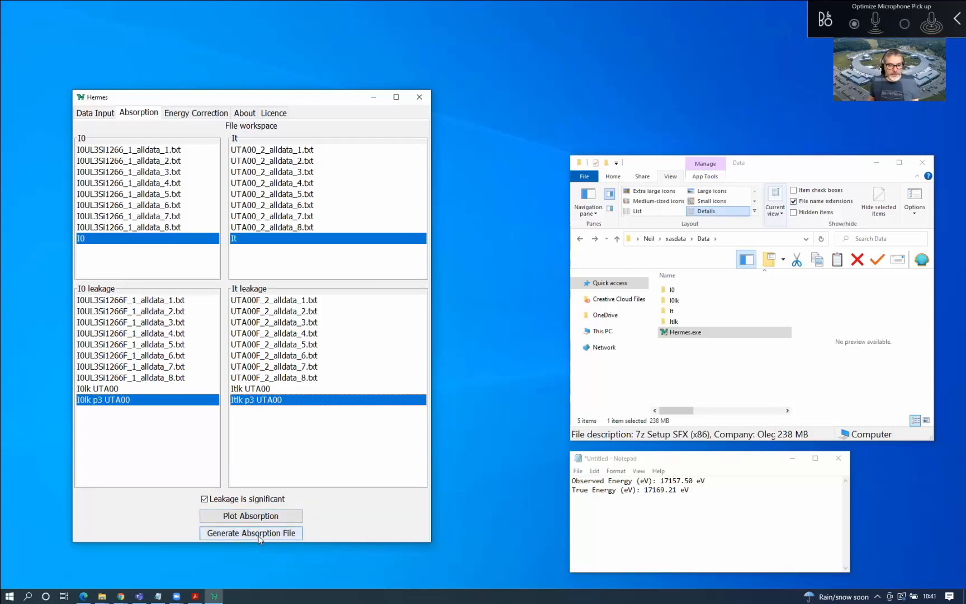
click(257, 518)
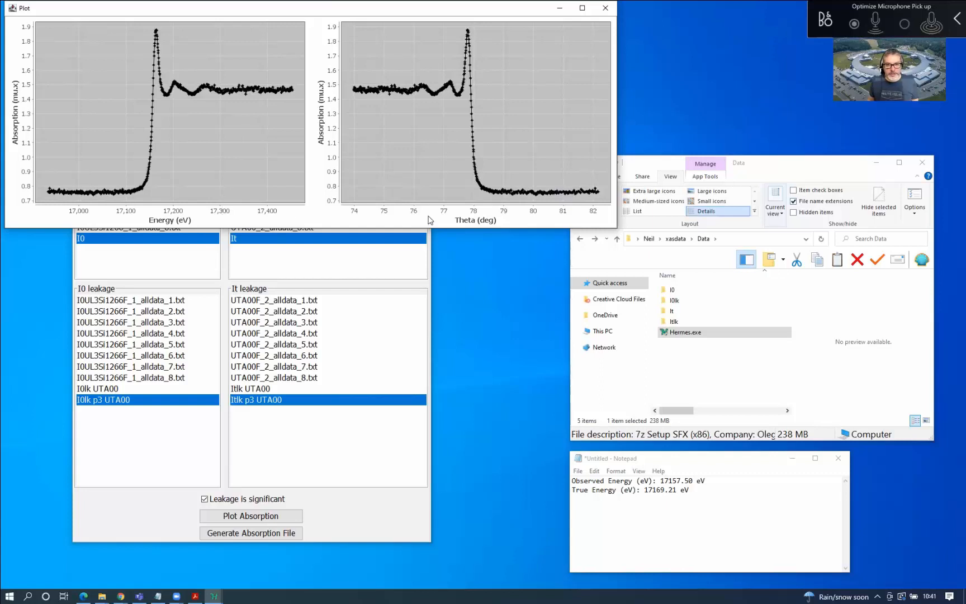
click(240, 534)
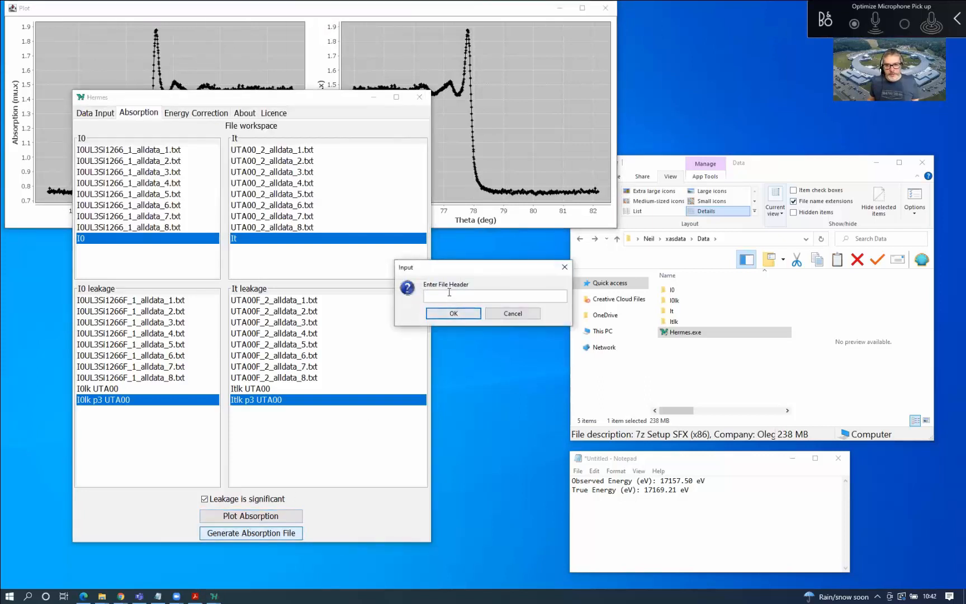
Copy the Data folder path from Explorer and enter 'UTA00' as the file header
click(730, 239)
key(ctrl+c)
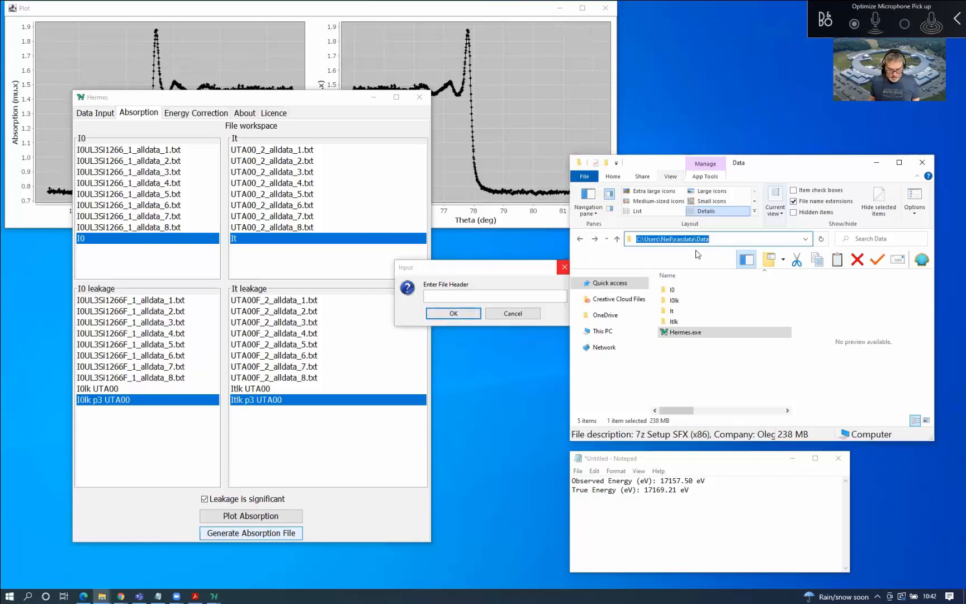
click(476, 297)
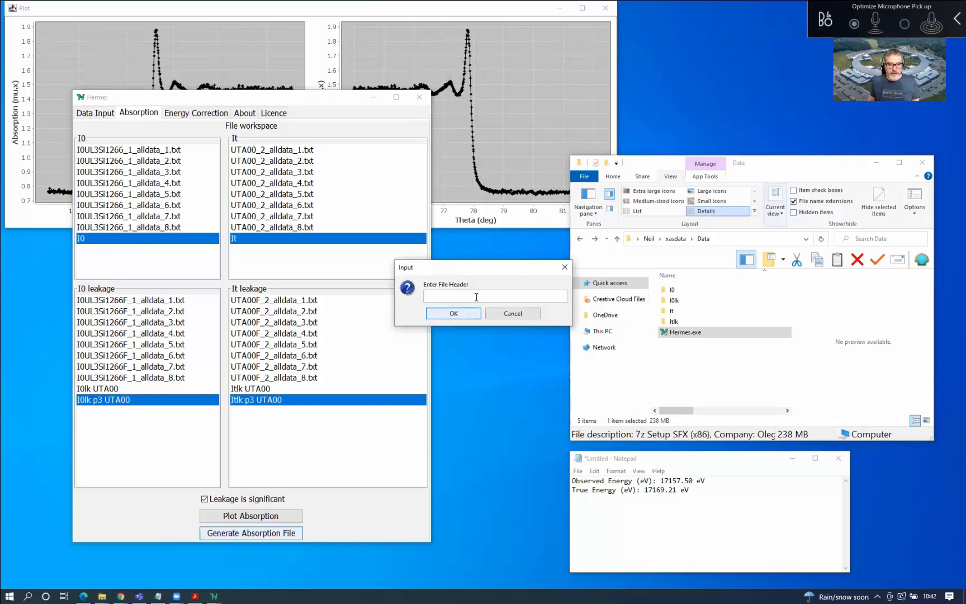
text(U)
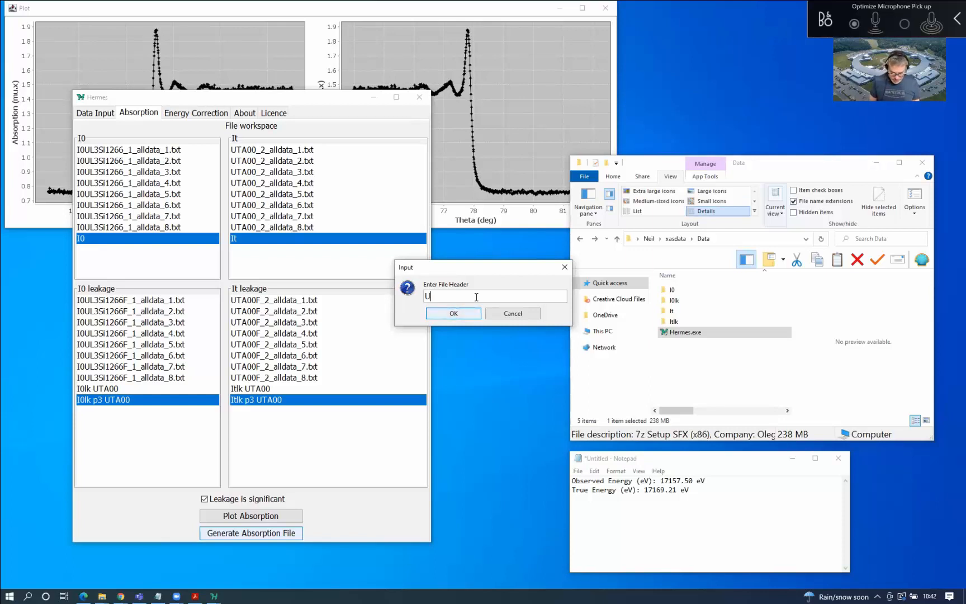
text(TA)
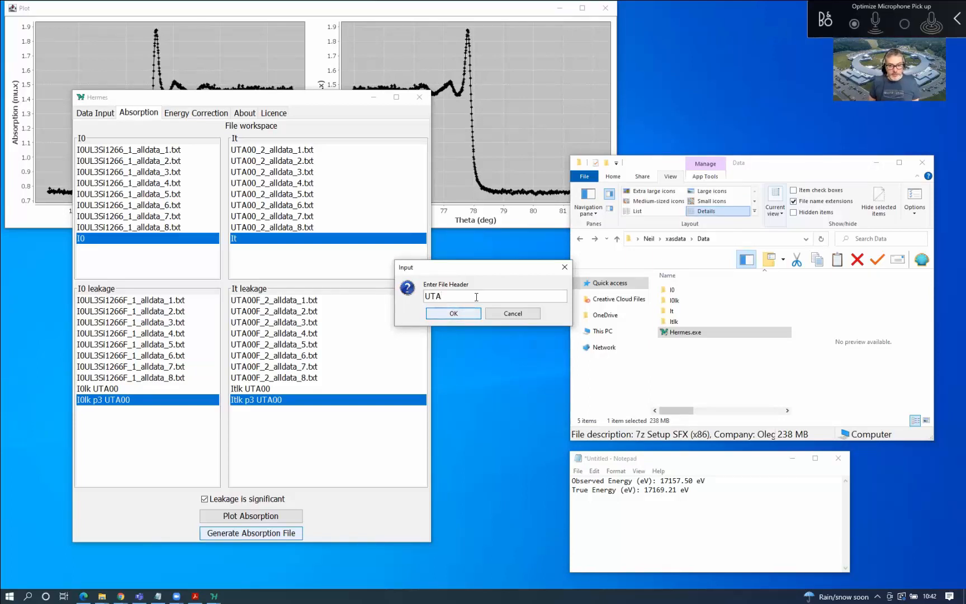
text(00)
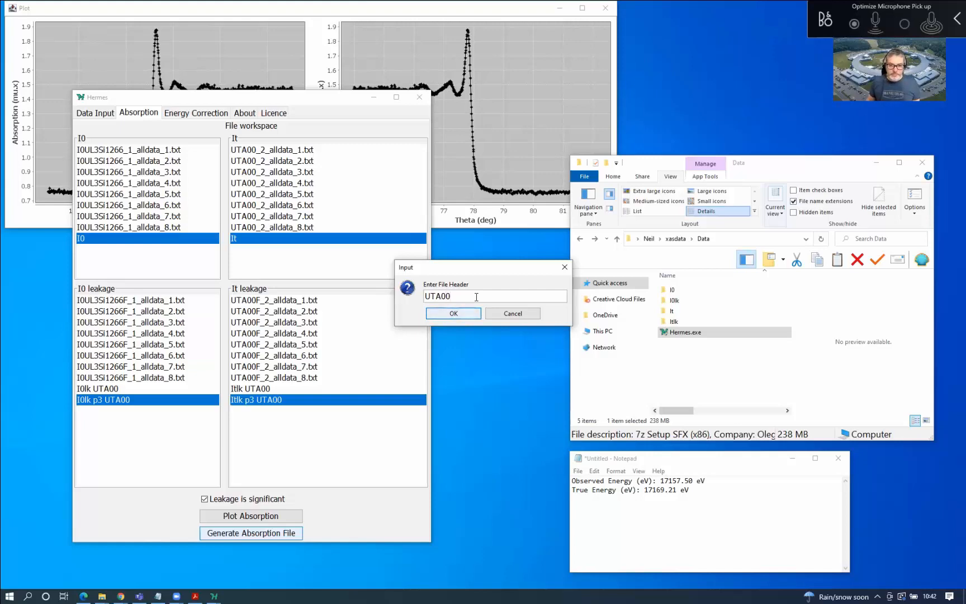
click(455, 314)
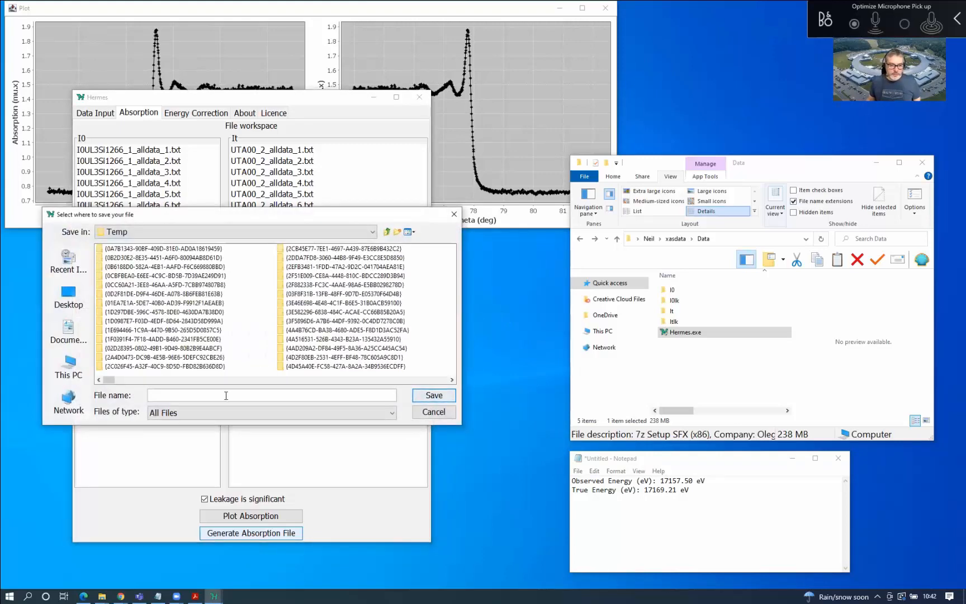
Save the absorption output as UTA00 in the pasted Data folder path
key(ctrl+v)
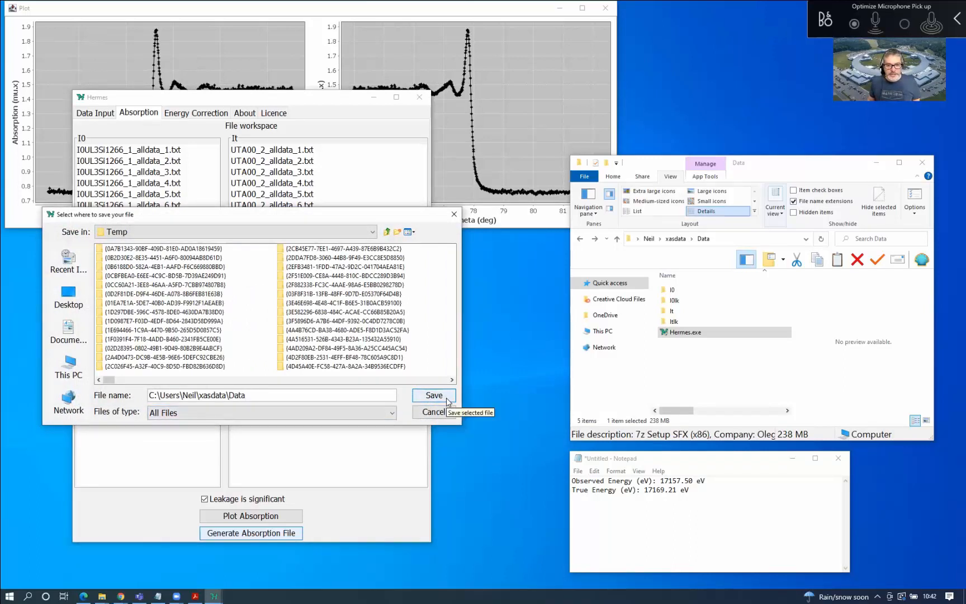
click(447, 398)
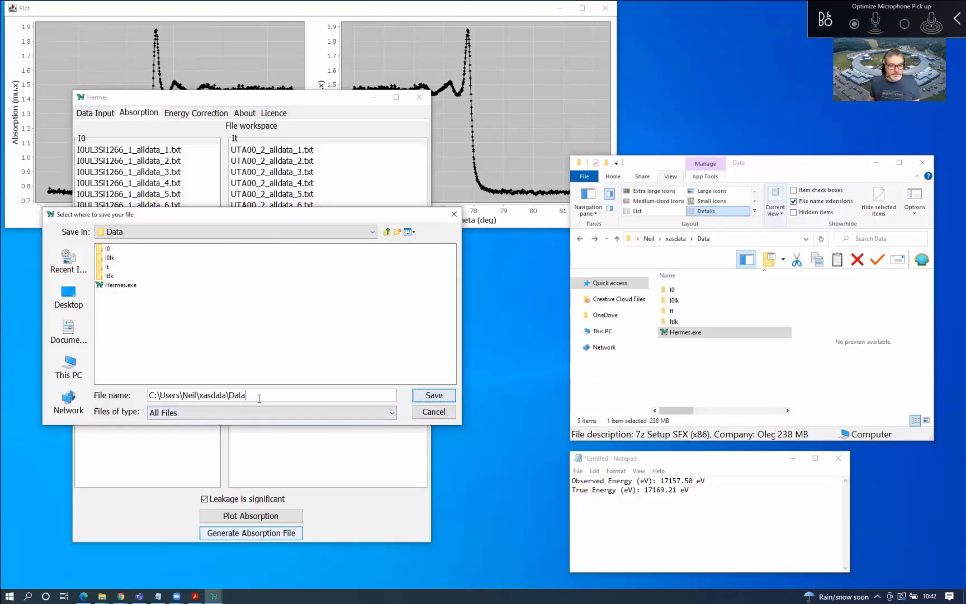
drag(259, 397, 137, 396)
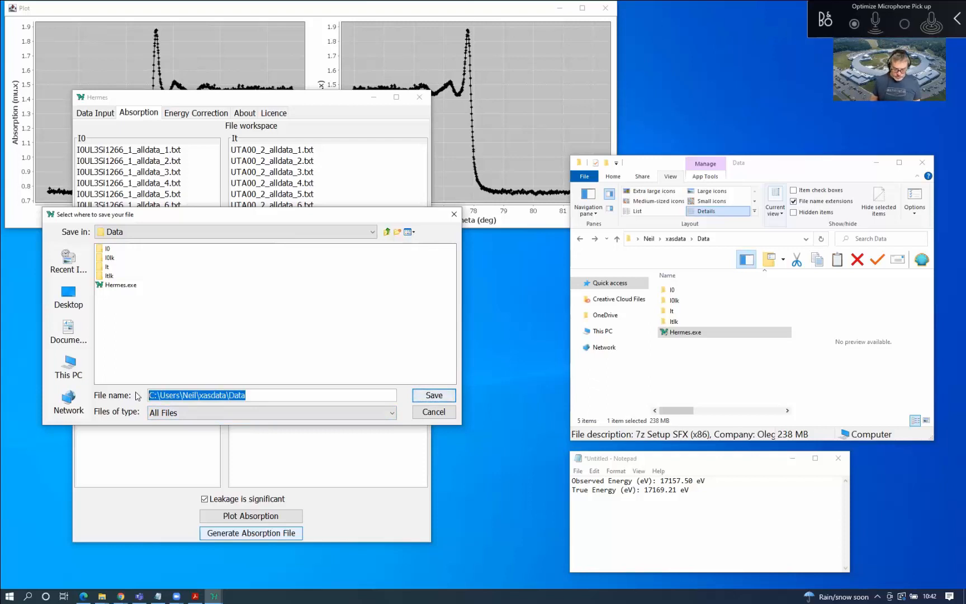
text(UTA)
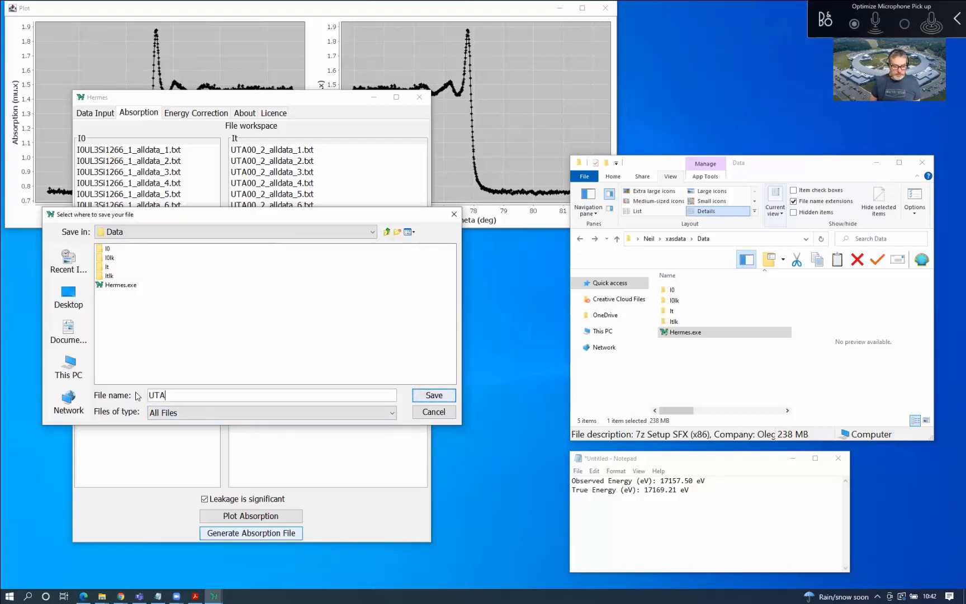
text(00)
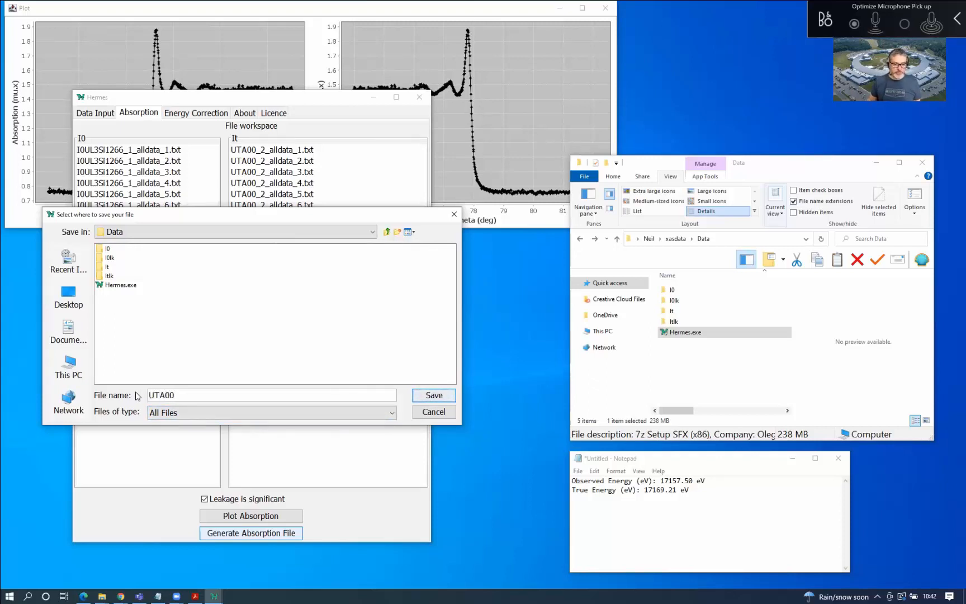
click(439, 397)
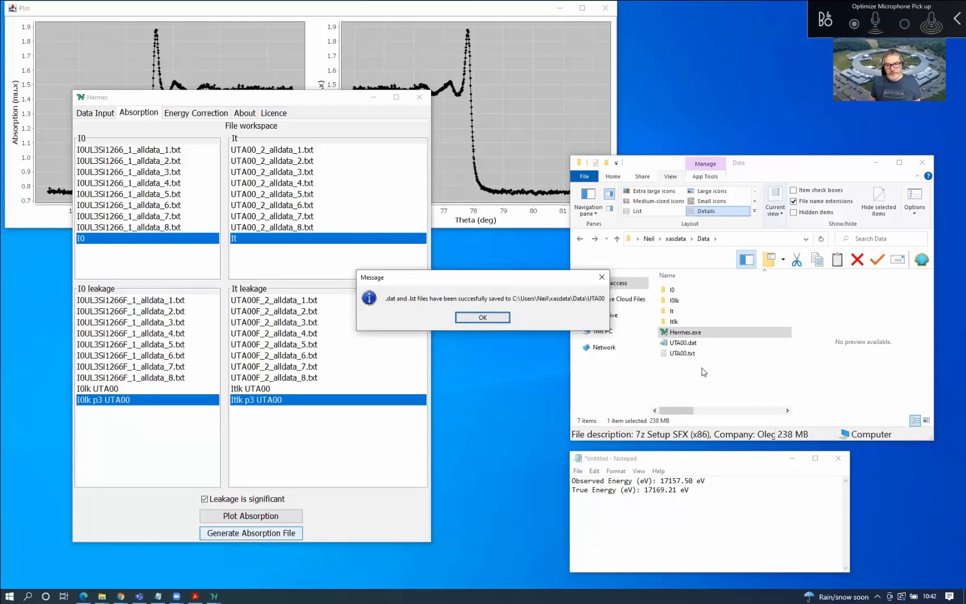
Dismiss the save confirmation and open UTA00.dat from the Data folder in maximized Notepad
click(476, 317)
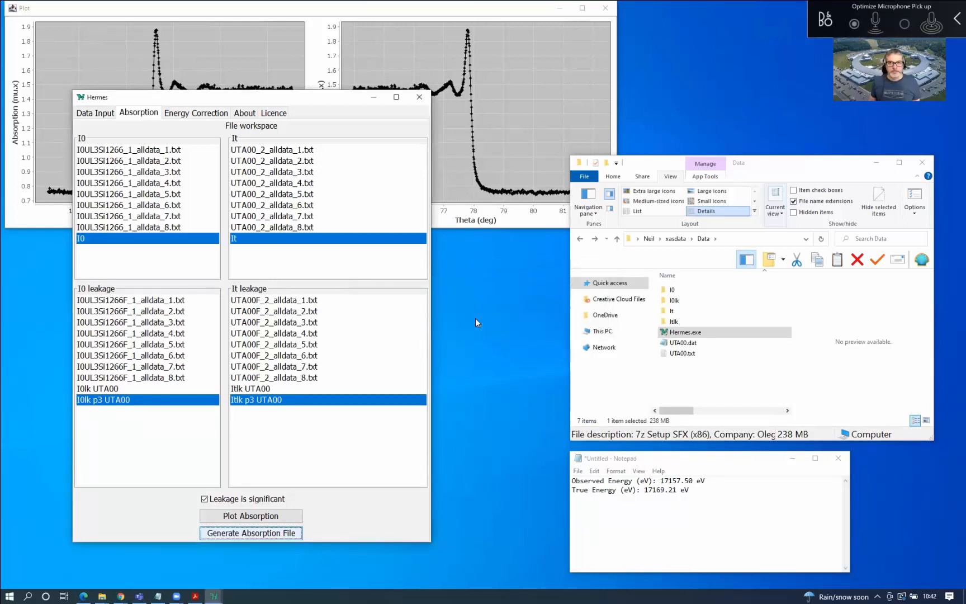
click(490, 14)
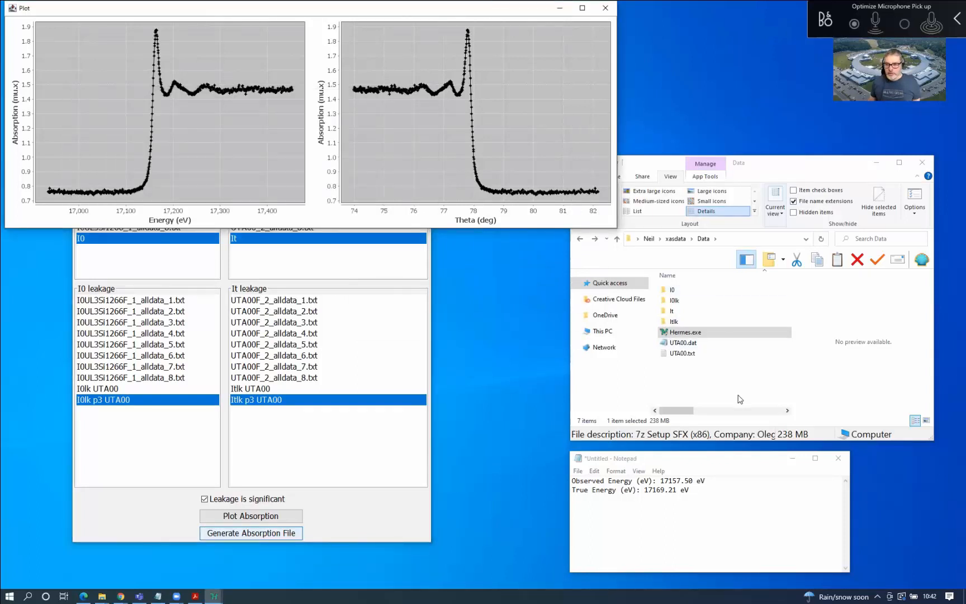
click(703, 371)
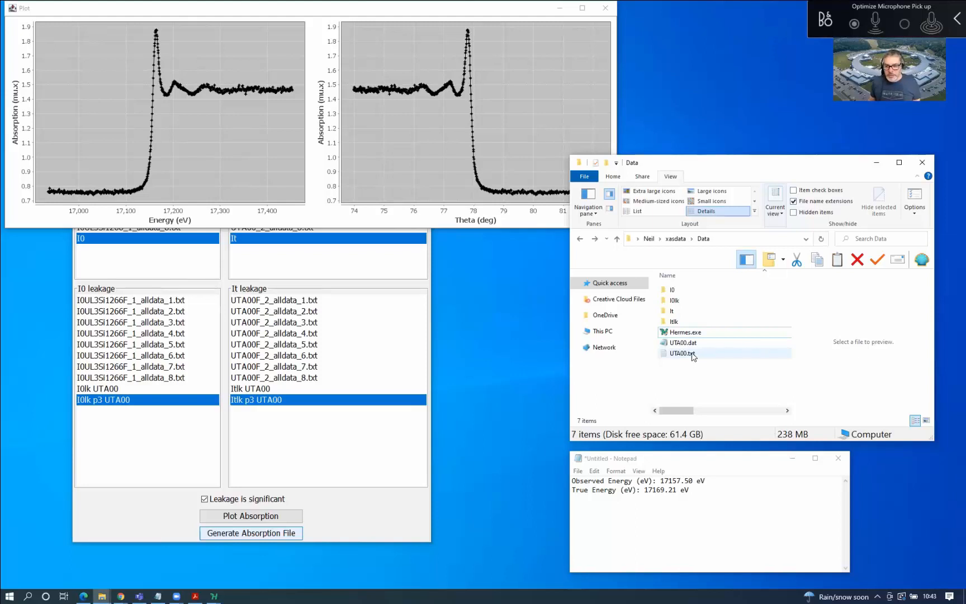
double_click(695, 344)
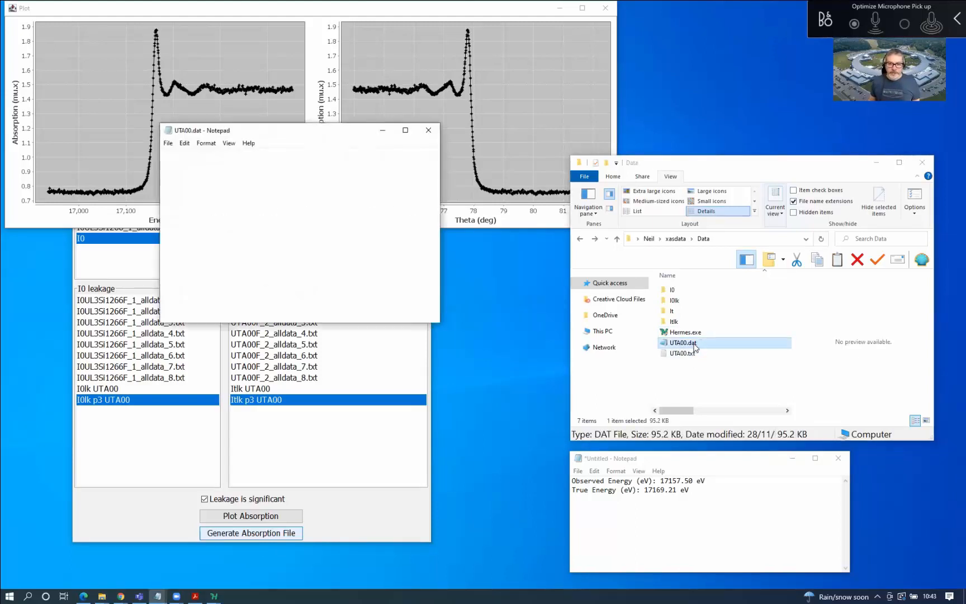
double_click(324, 133)
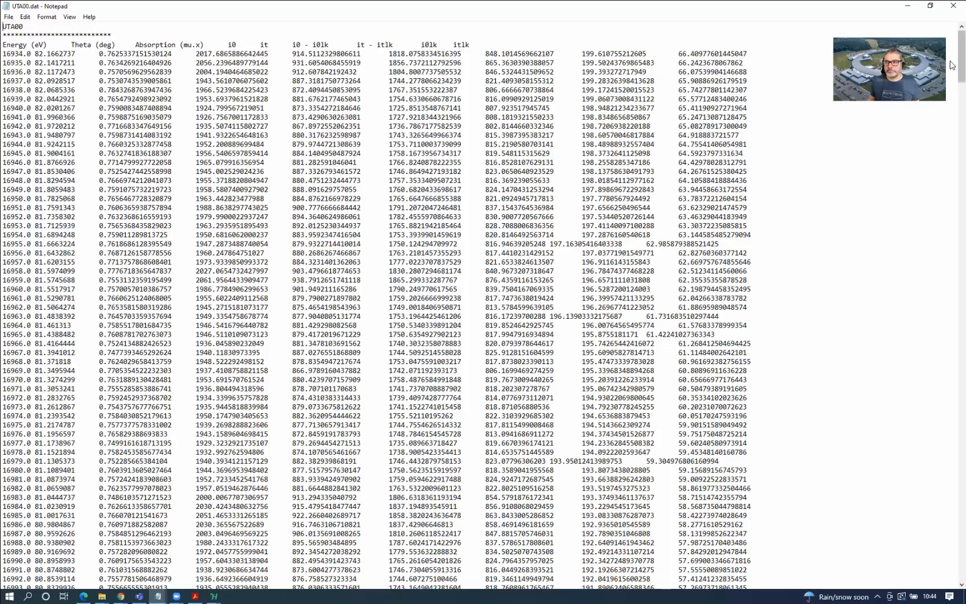
Close UTA00.dat and open UTA00.txt in Notepad, enlarged to show every line
click(951, 4)
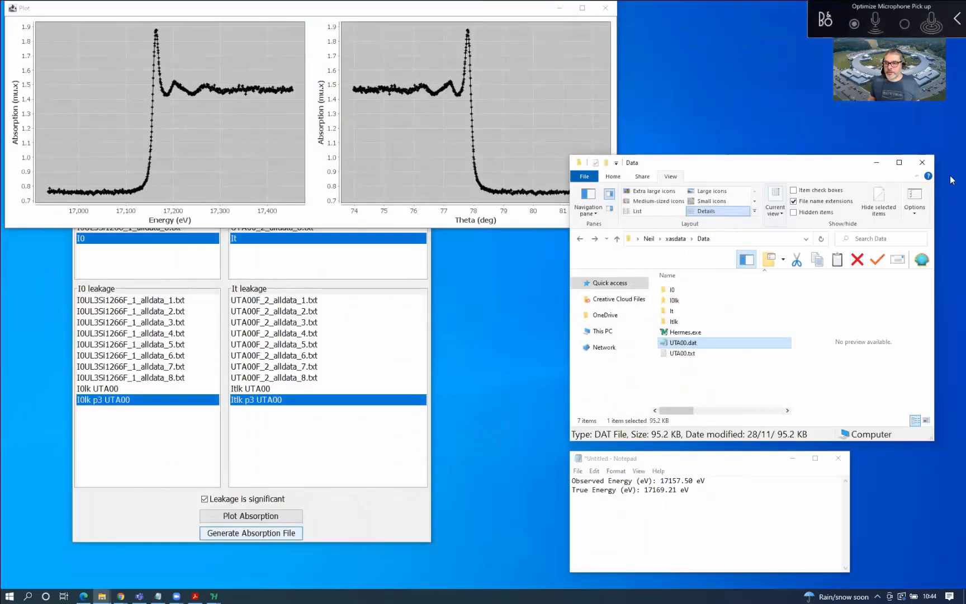
click(690, 358)
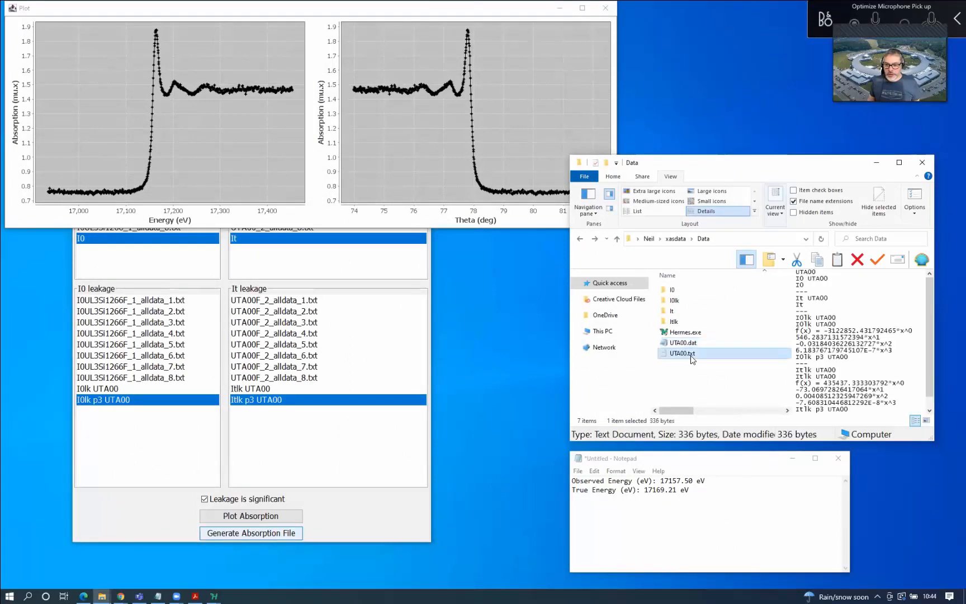
double_click(693, 359)
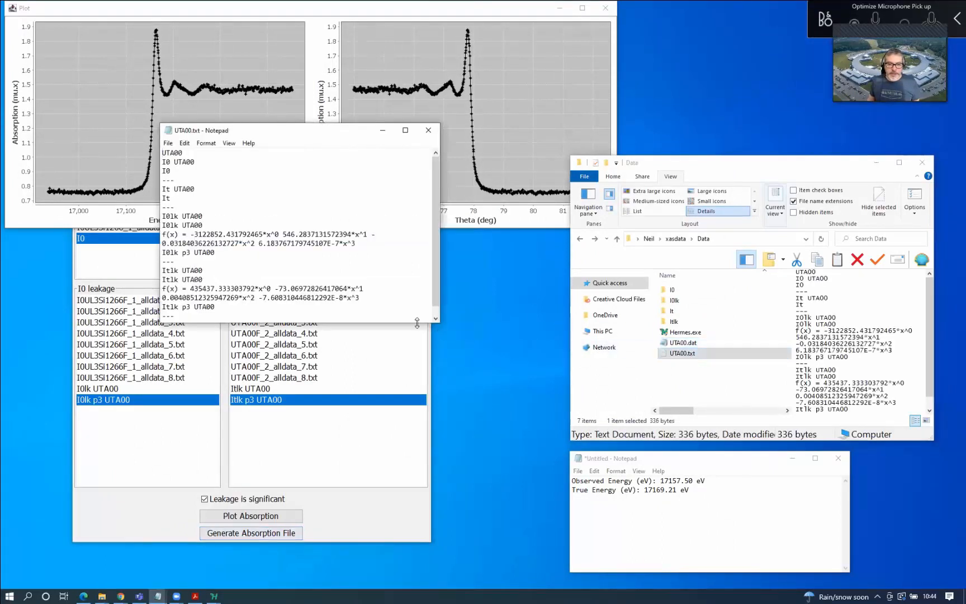
drag(417, 323, 358, 405)
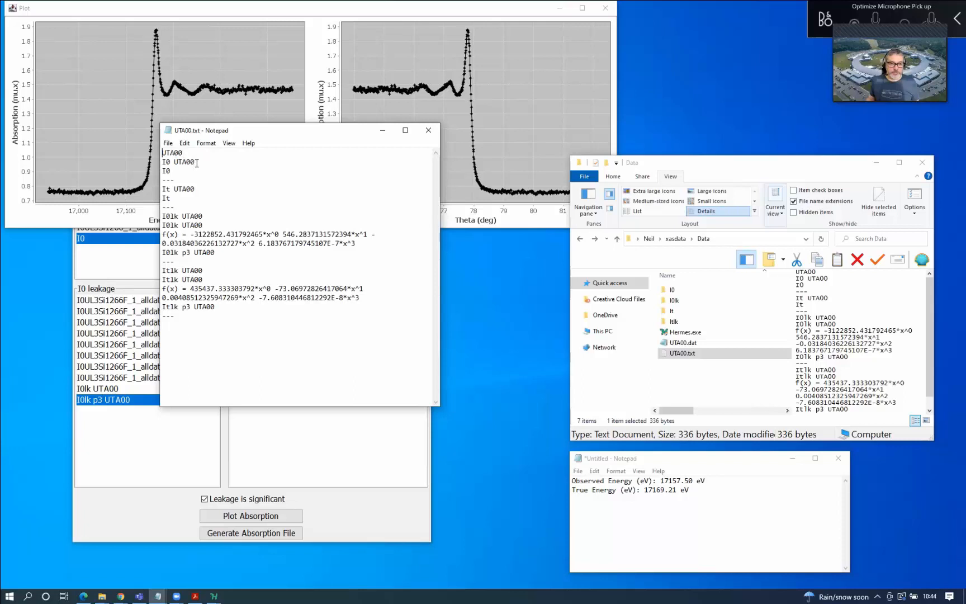
Point out the I0, It UTA00 and I0lk UTA00 leakage entries in UTA00.txt
click(182, 172)
click(195, 190)
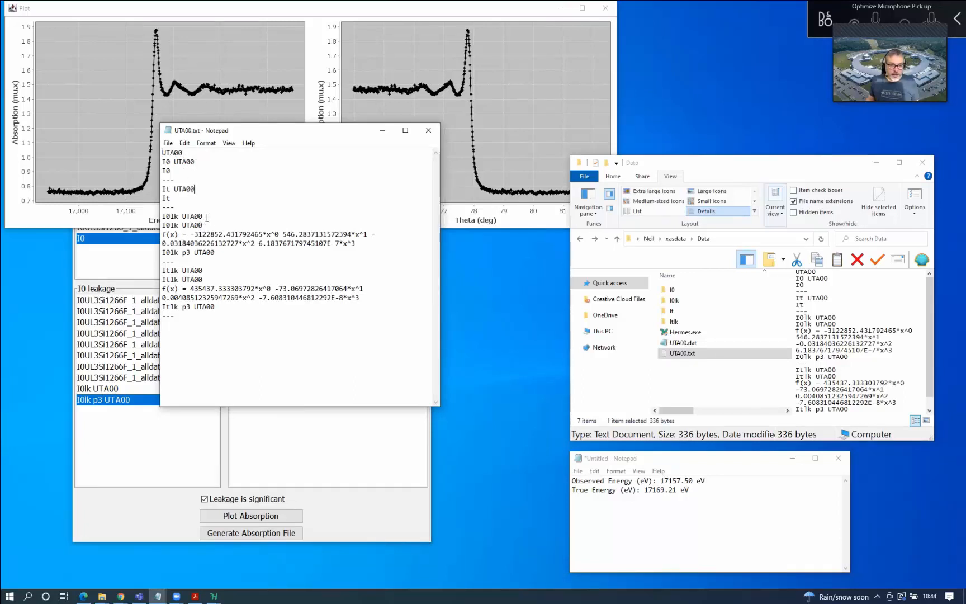
click(207, 219)
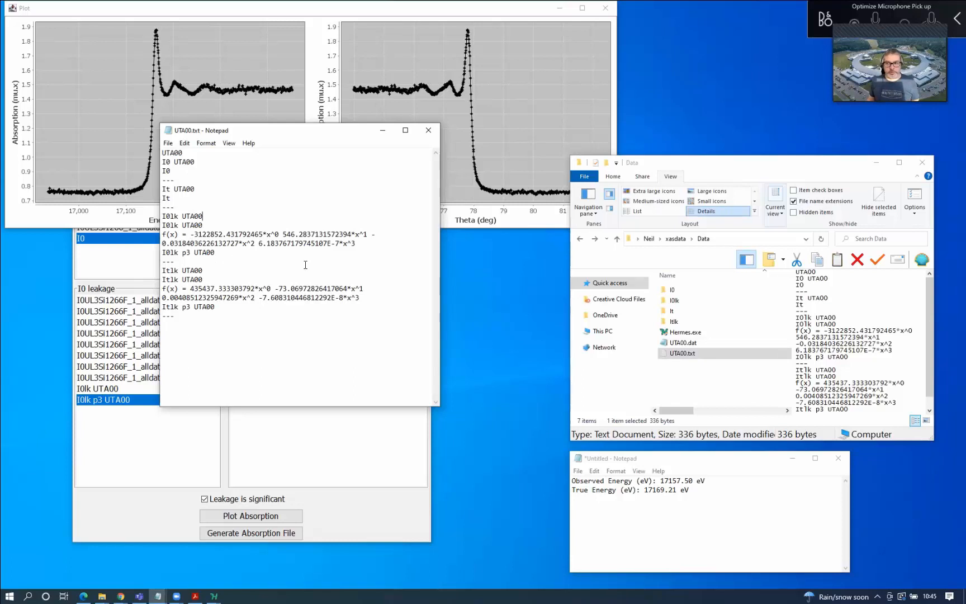
Close UTA00.txt, enter the I0 folder, and view then close I0.dat
click(430, 133)
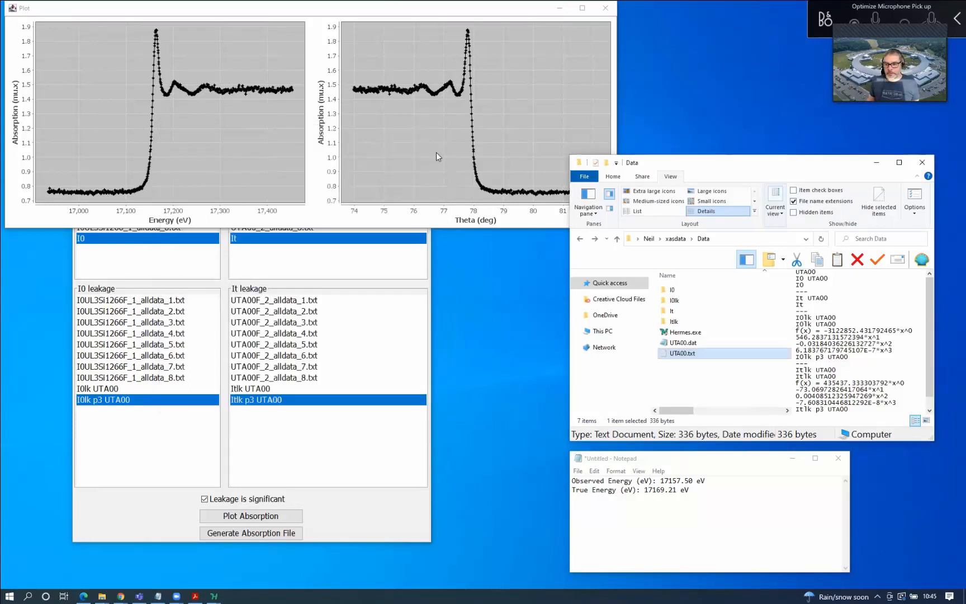
click(679, 290)
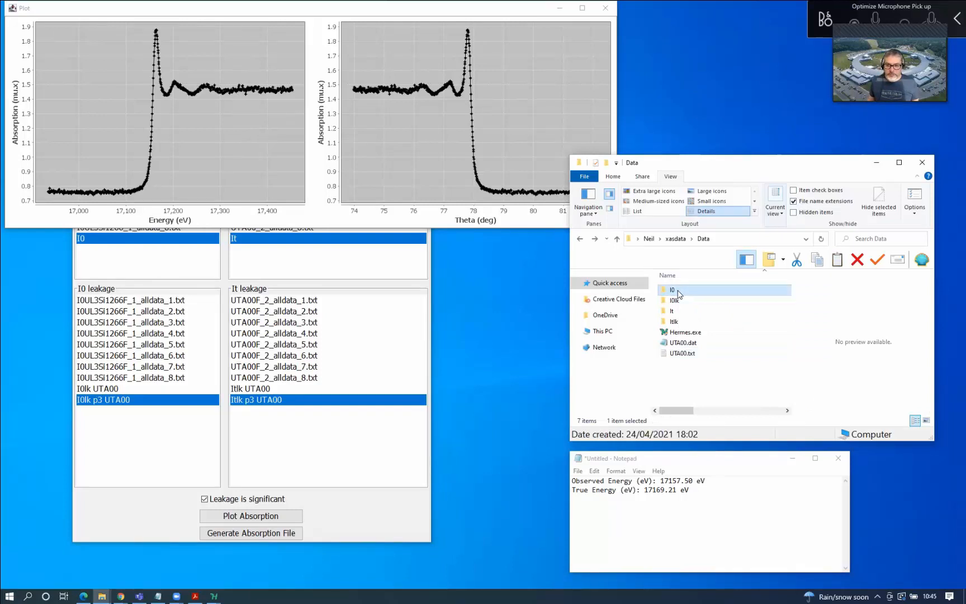
double_click(674, 290)
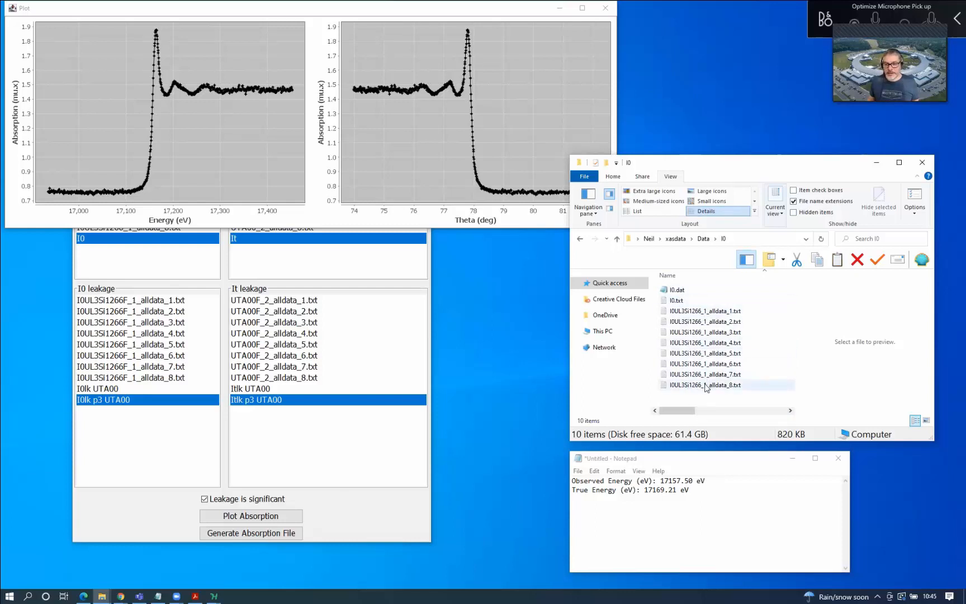
double_click(677, 291)
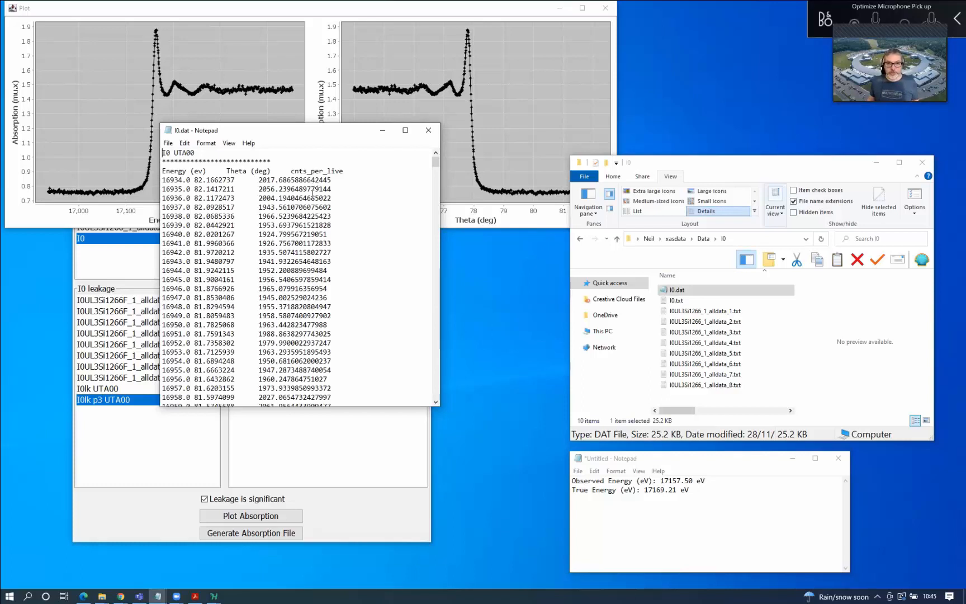
click(428, 130)
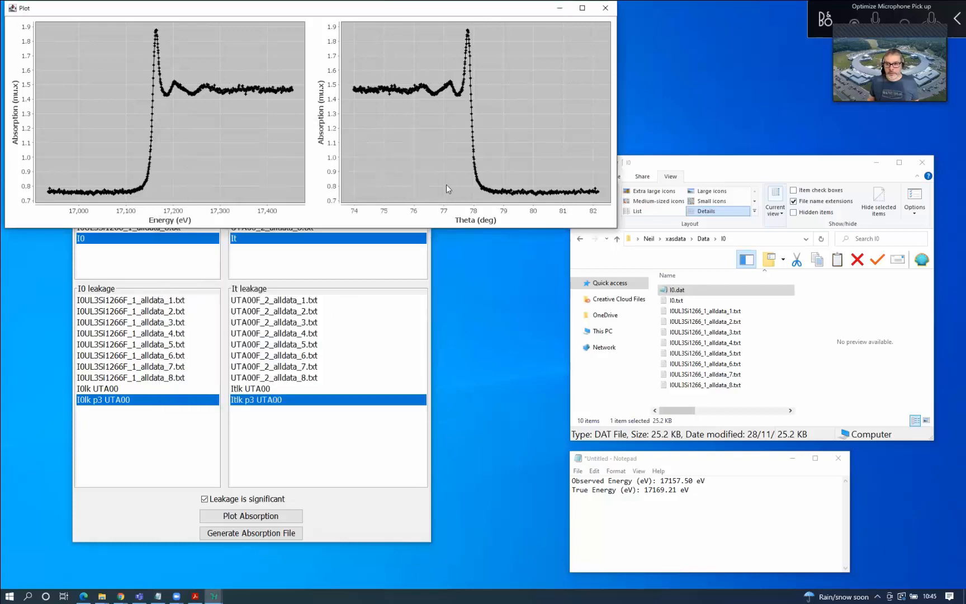
Review I0.txt's data file name and measurement settings line, close it, and return to Data
double_click(678, 302)
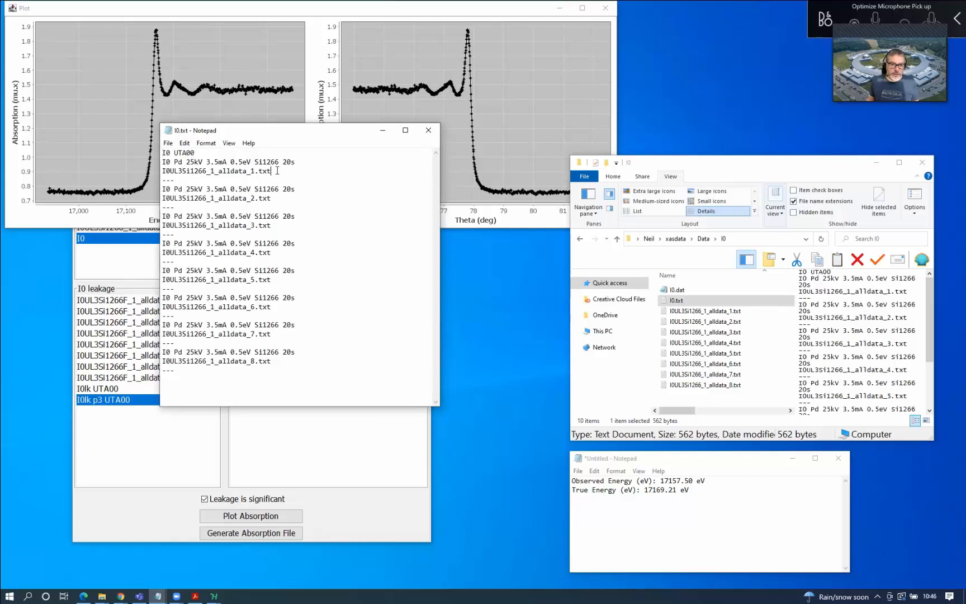
drag(271, 171, 161, 174)
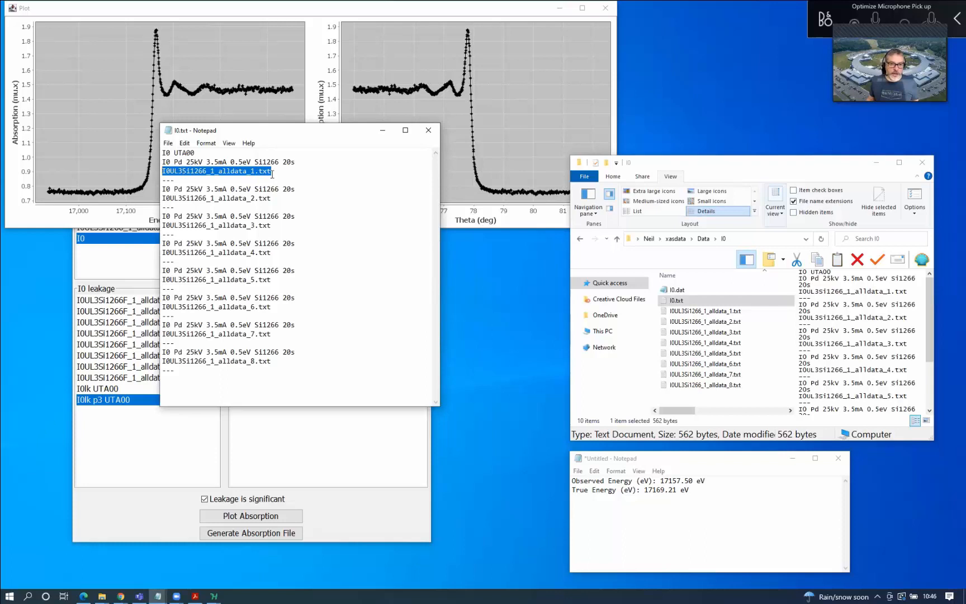
drag(304, 162, 167, 163)
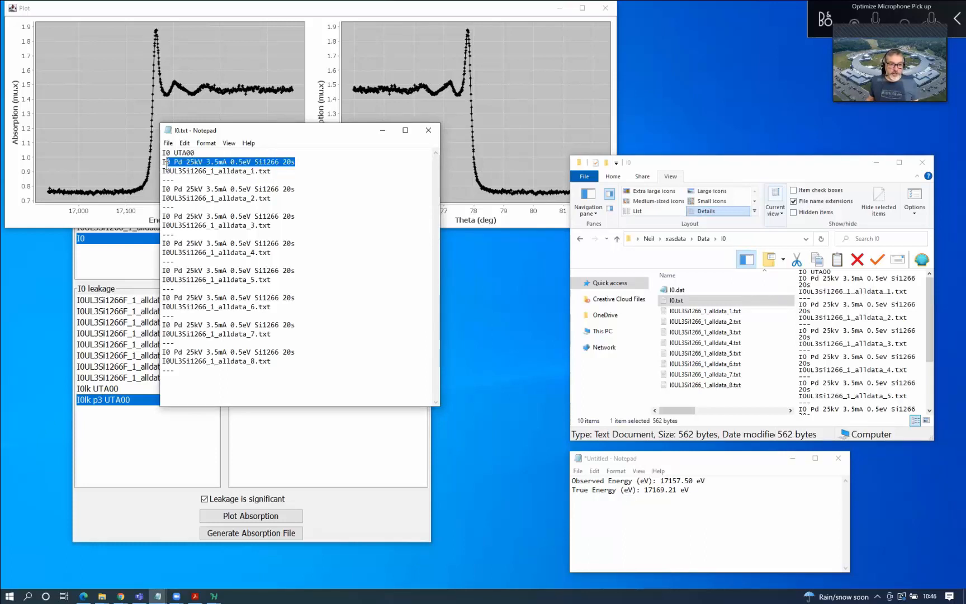
click(226, 191)
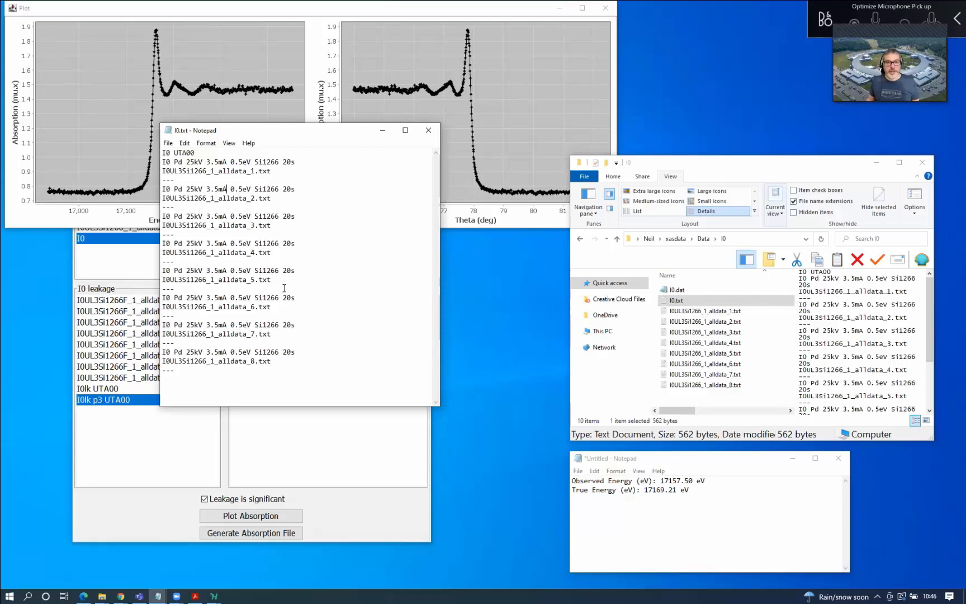
click(430, 133)
click(703, 239)
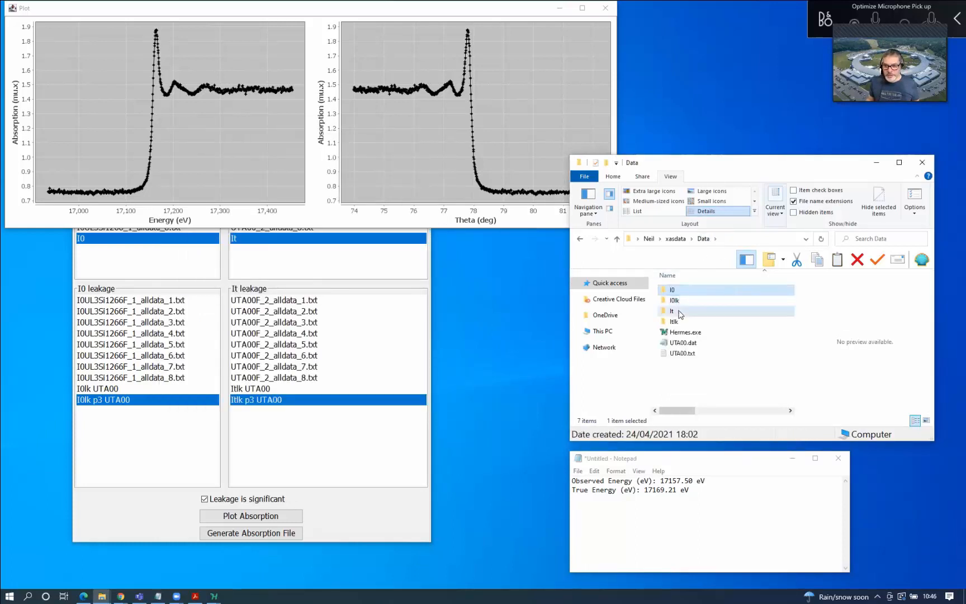
double_click(675, 311)
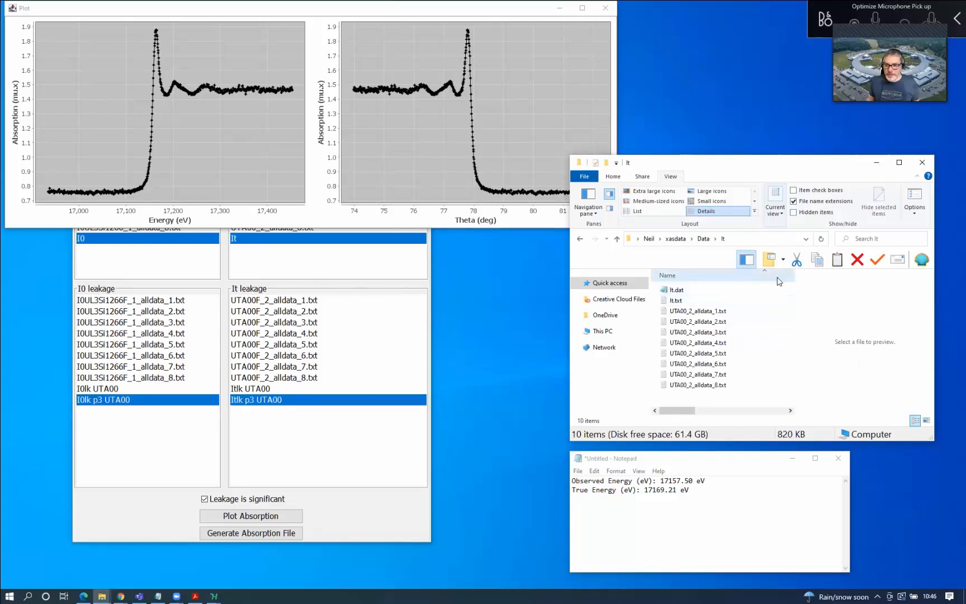
click(703, 239)
double_click(682, 300)
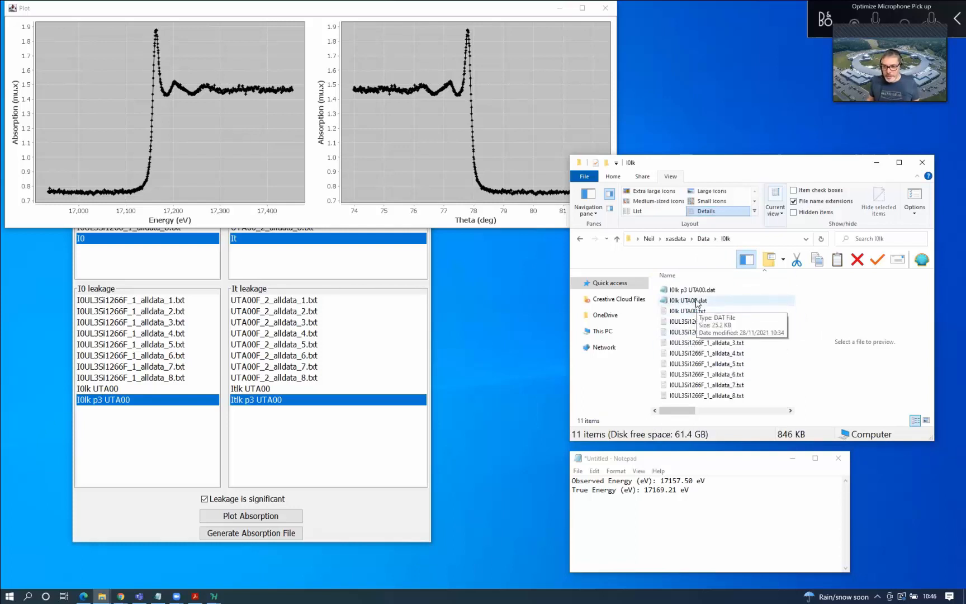
click(697, 302)
key(Down)
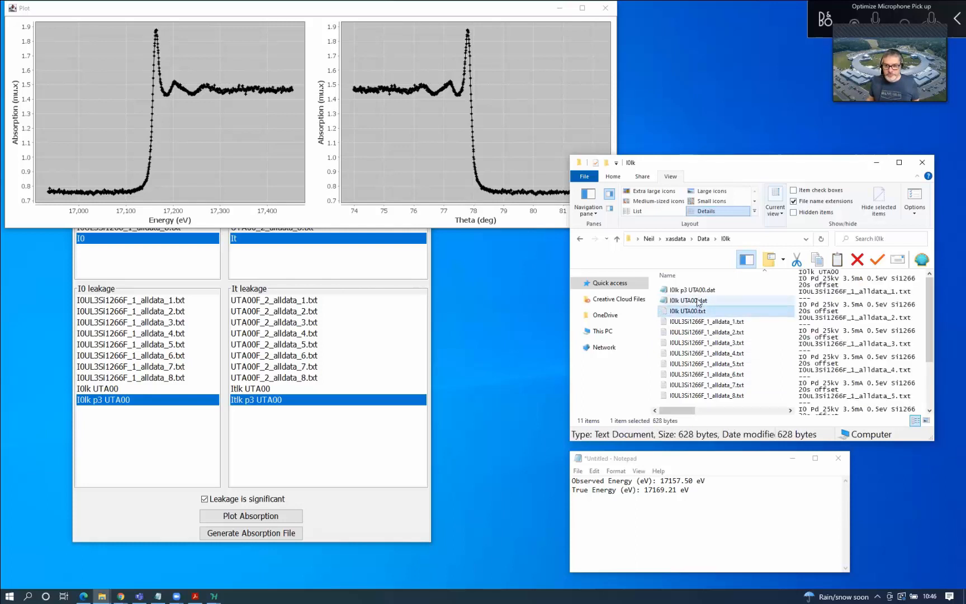
key(Up)
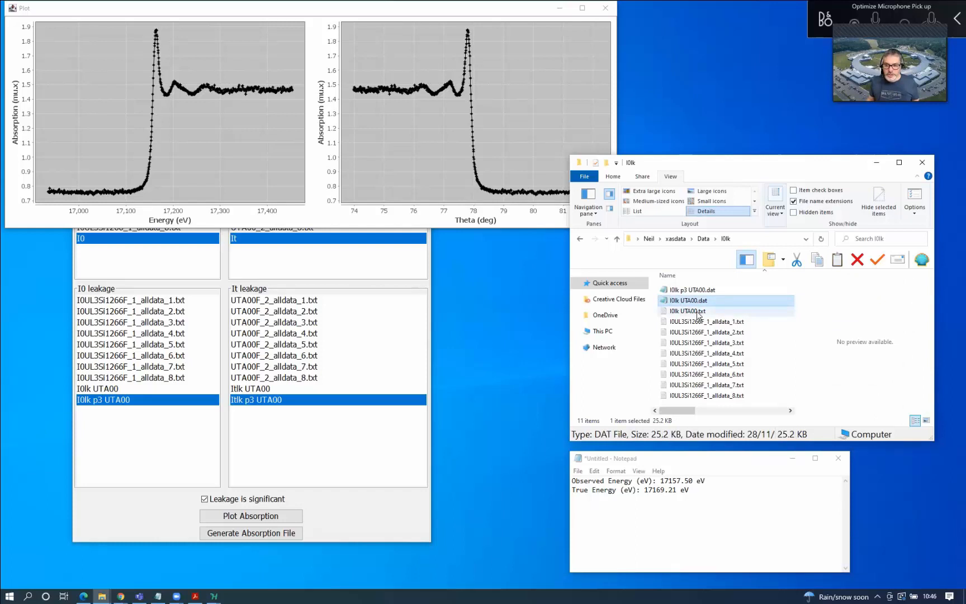
click(699, 313)
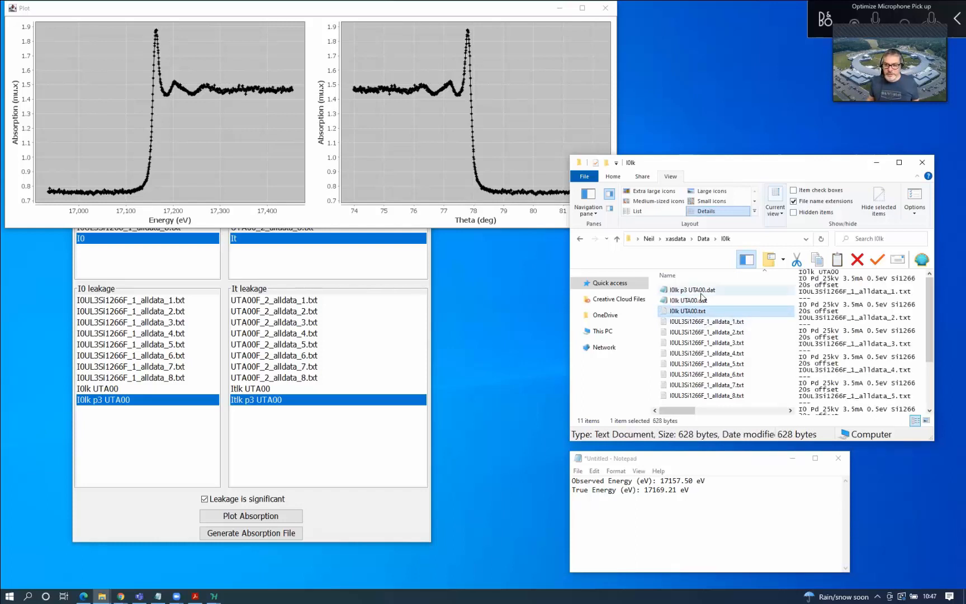
click(702, 292)
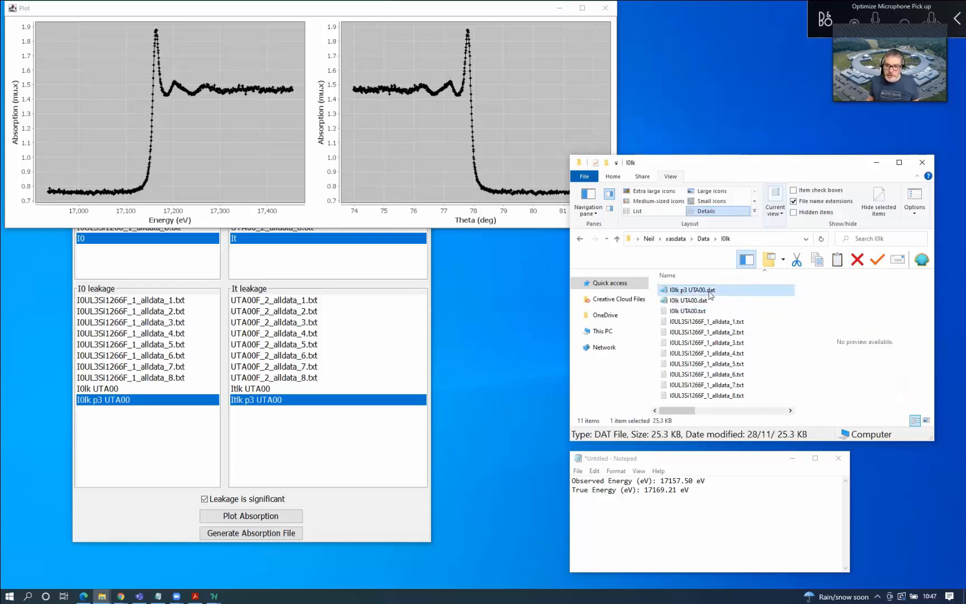
double_click(710, 295)
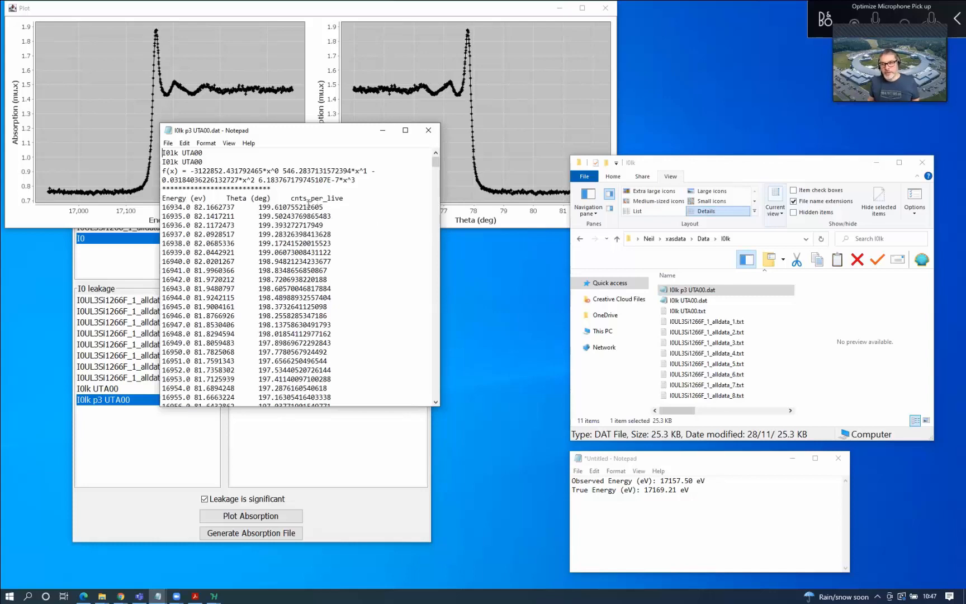
click(428, 130)
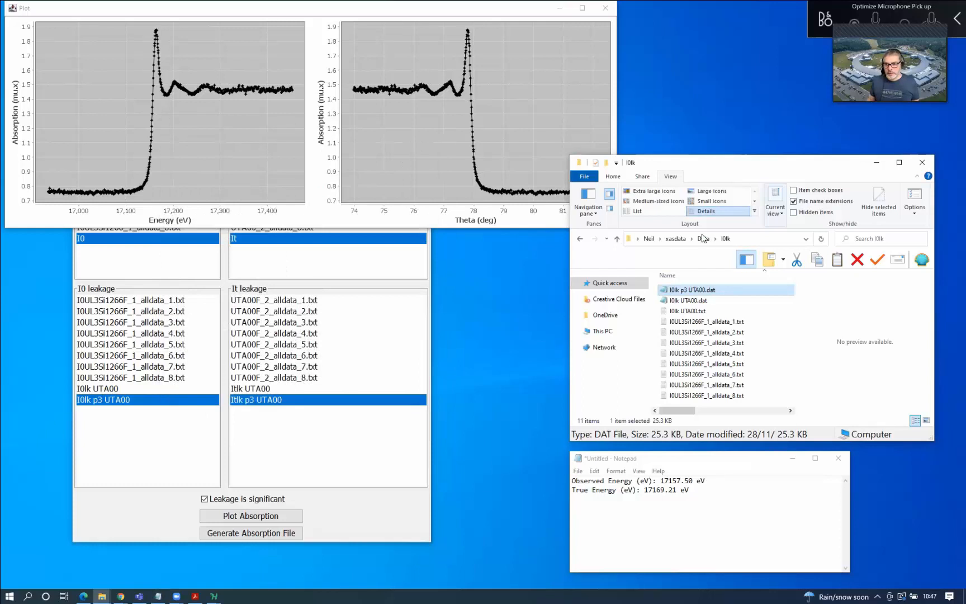
click(703, 238)
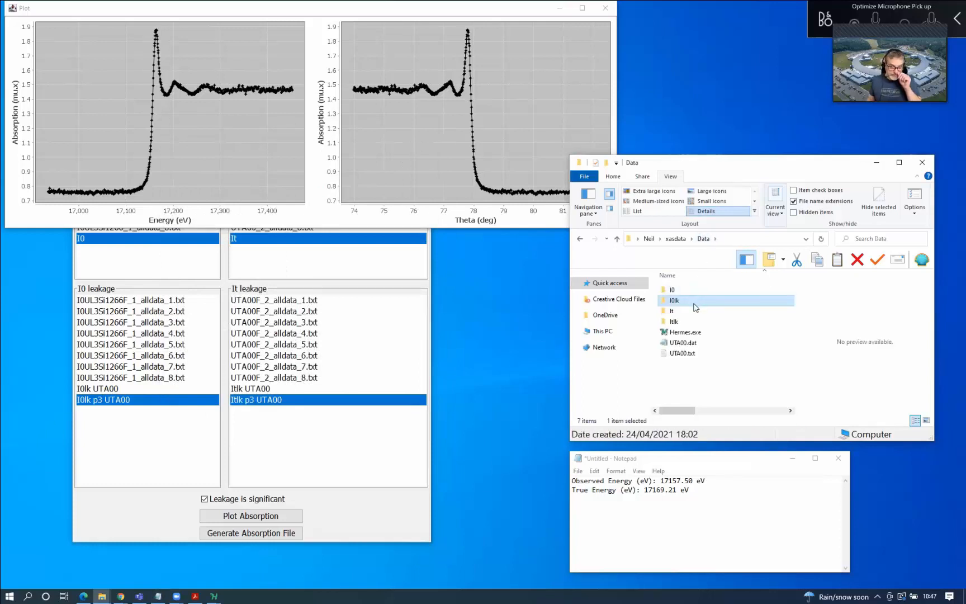
Show Hermes's Energy Correction tab listing UTA00, after glancing at the Data Input and Absorption tabs
click(398, 519)
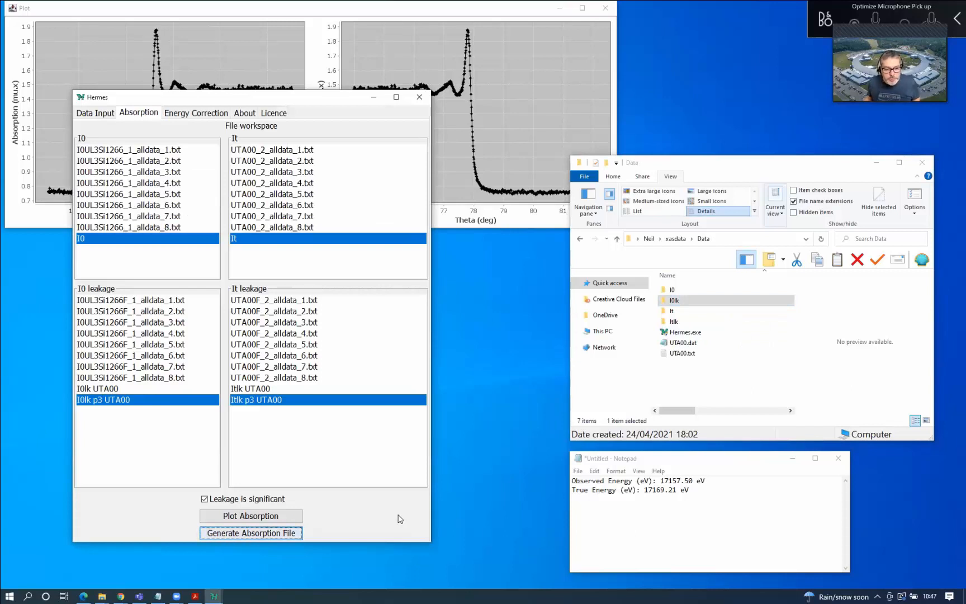
click(691, 343)
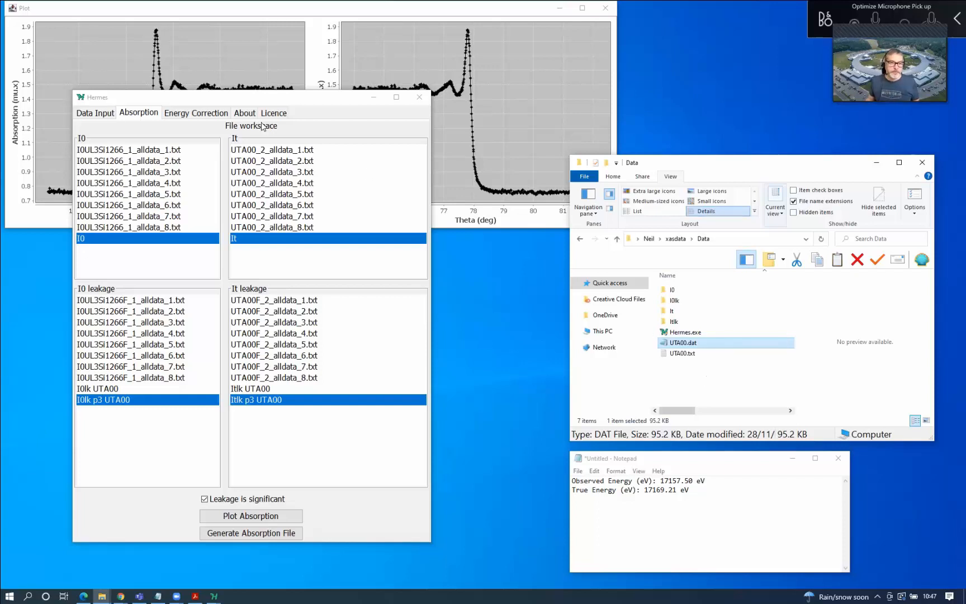
click(202, 117)
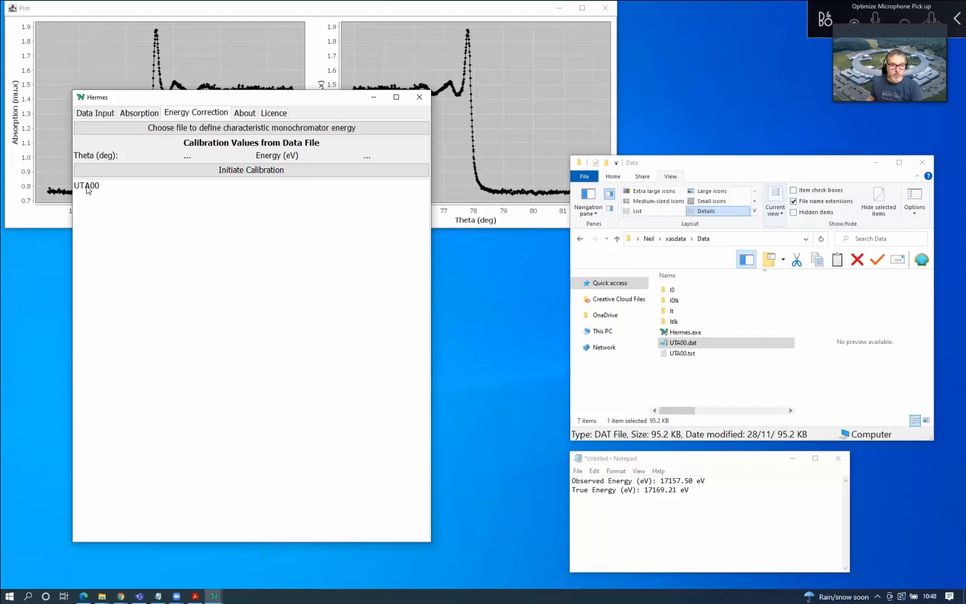
click(93, 113)
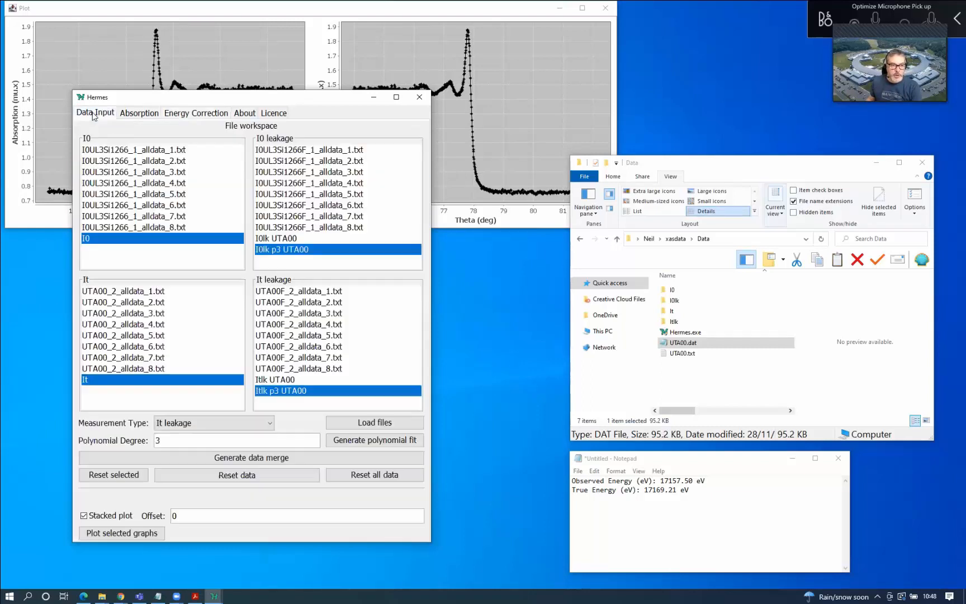
click(139, 114)
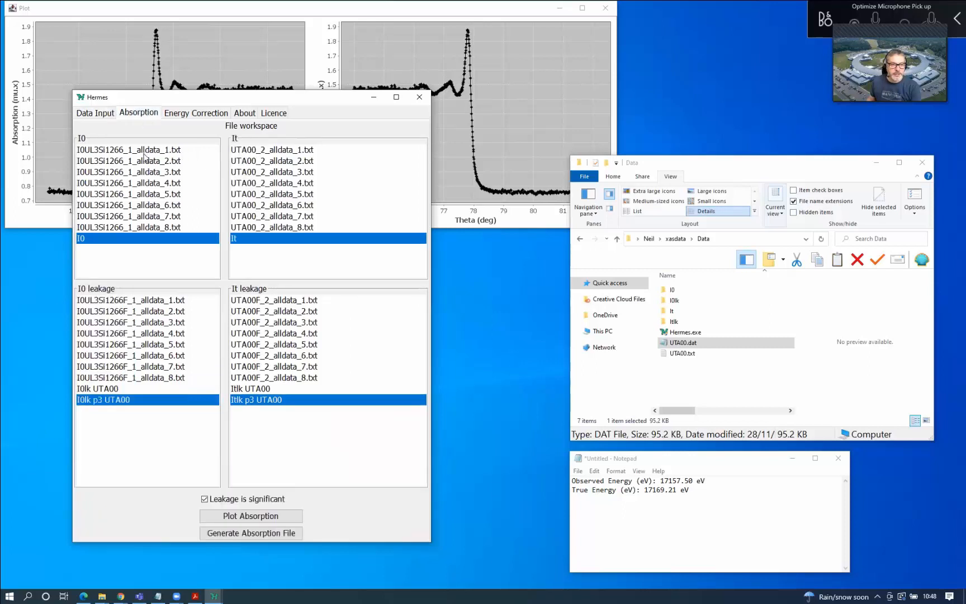
click(197, 114)
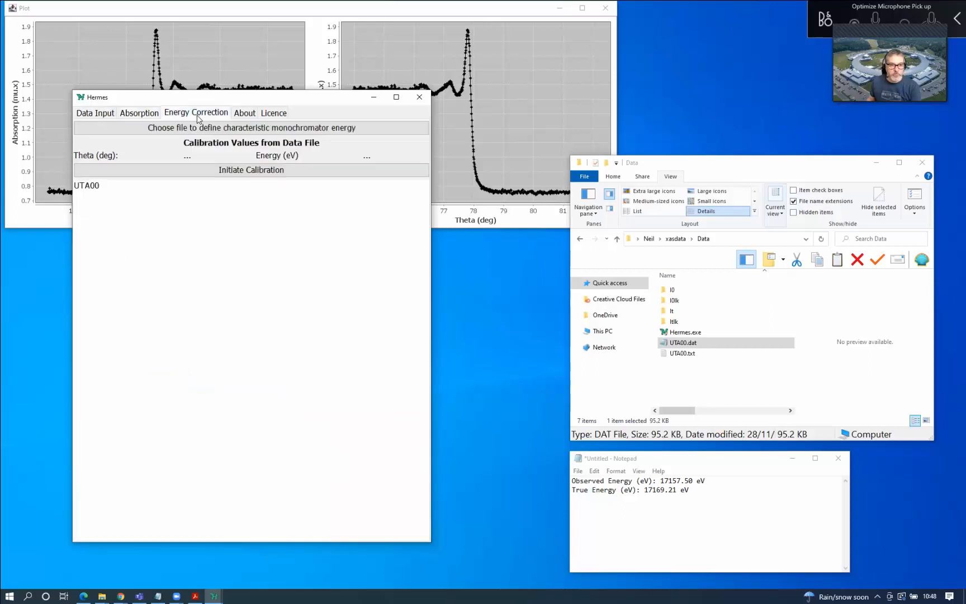
Calibrate UTA00, loading Theta 82.1662737 deg and Energy 16934.0 eV from the data file
click(87, 187)
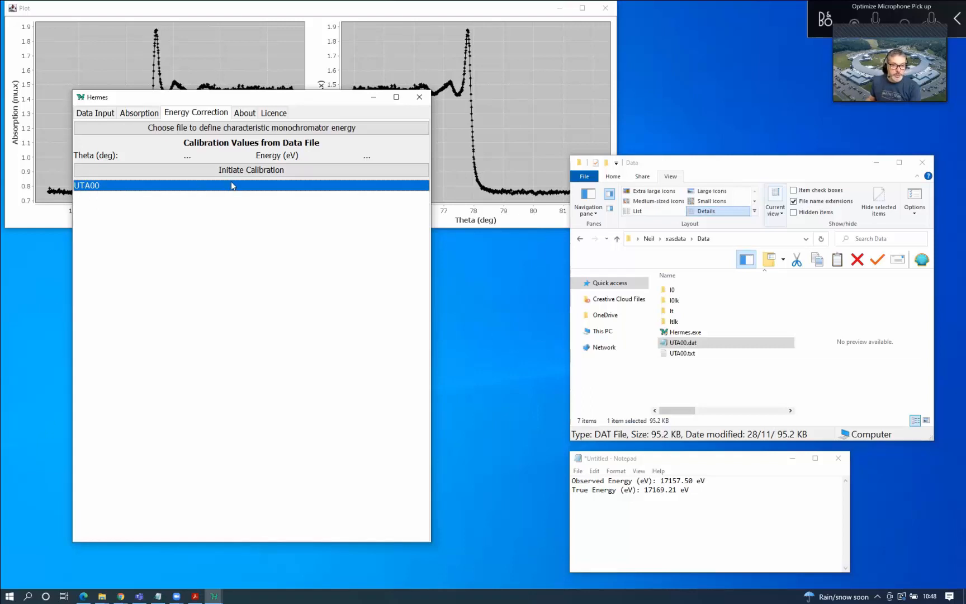
click(250, 174)
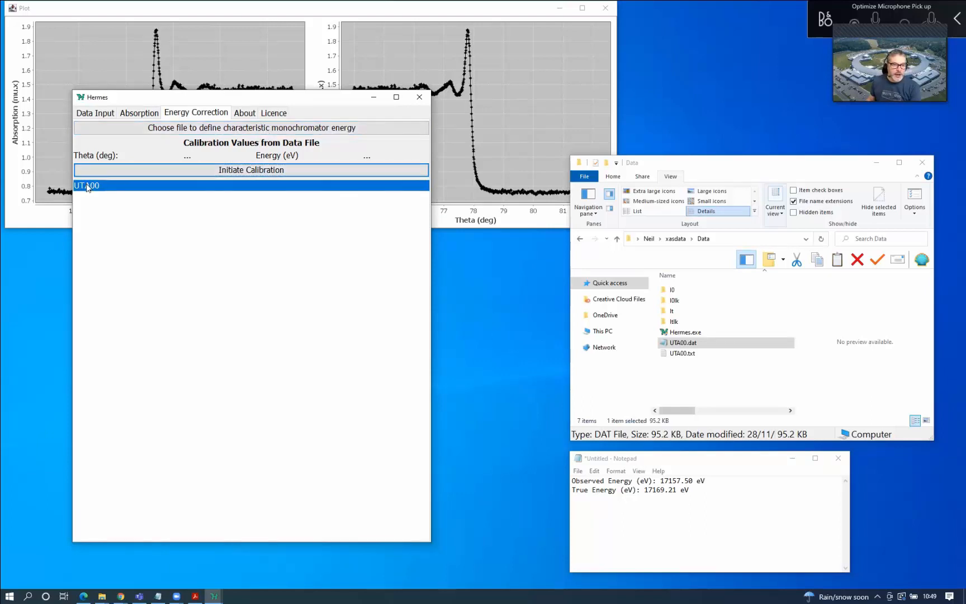
click(250, 130)
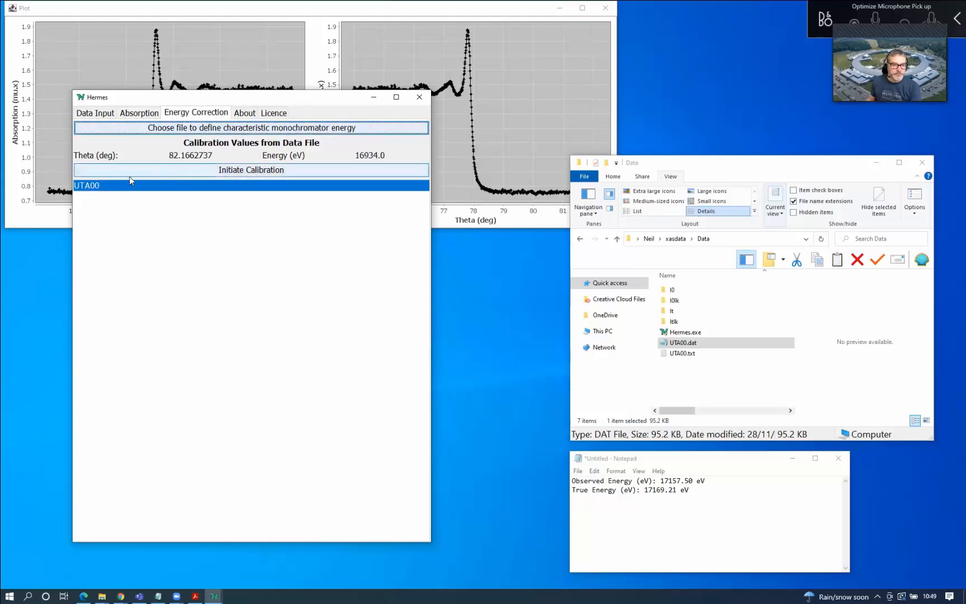
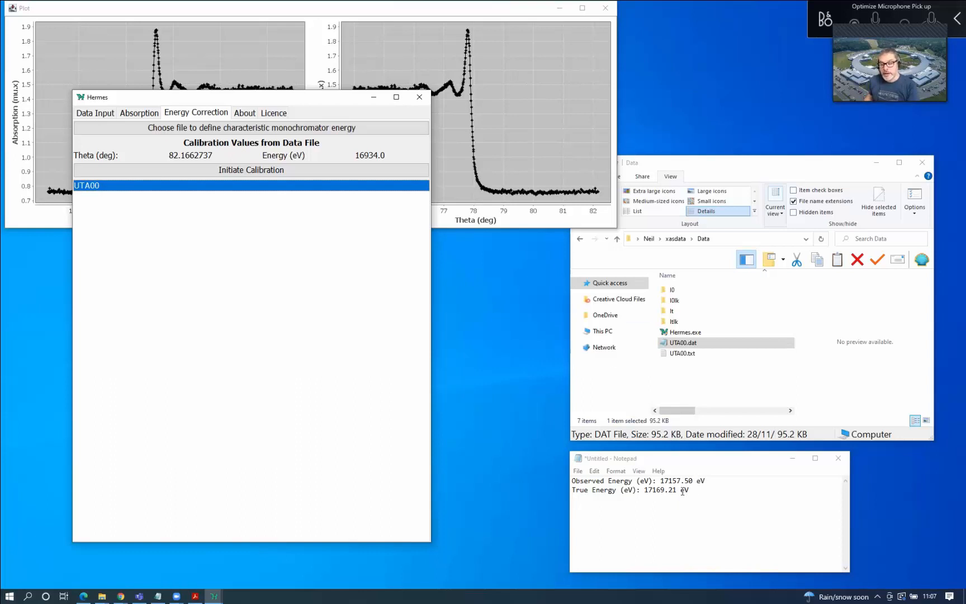
Look up the true and observed energy values (17157.50) in the notes
drag(645, 492, 677, 492)
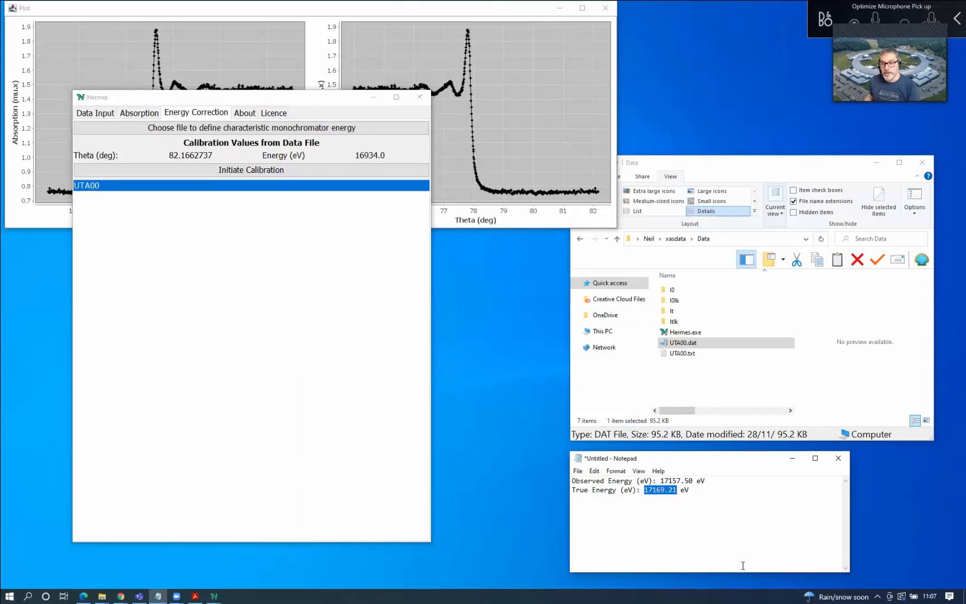
click(730, 531)
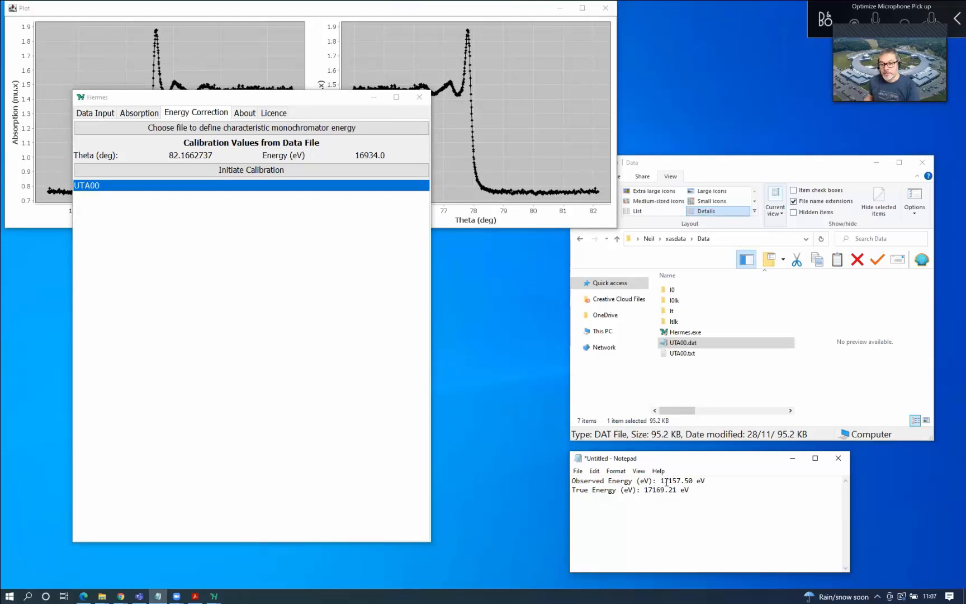
drag(660, 481, 694, 482)
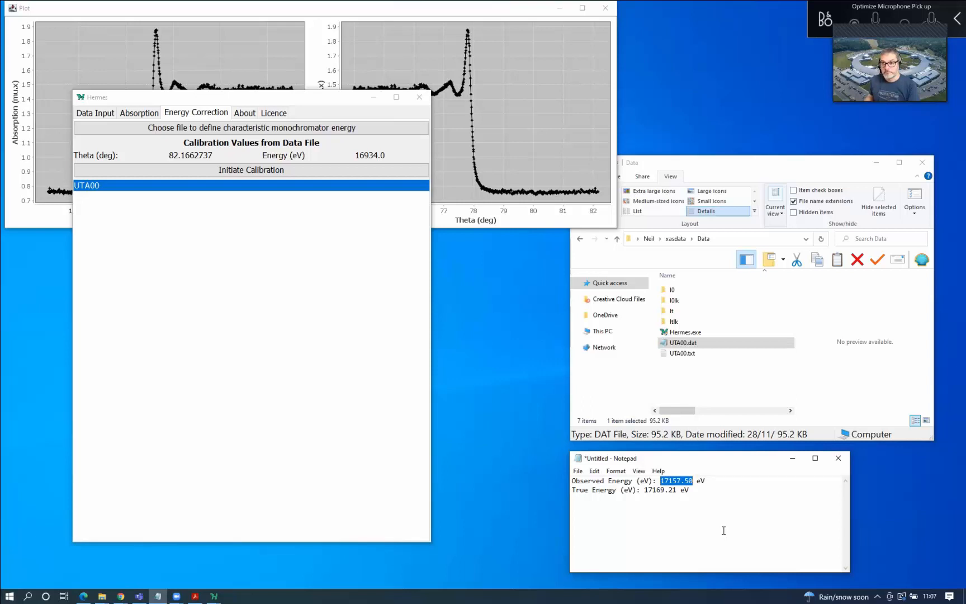
click(724, 528)
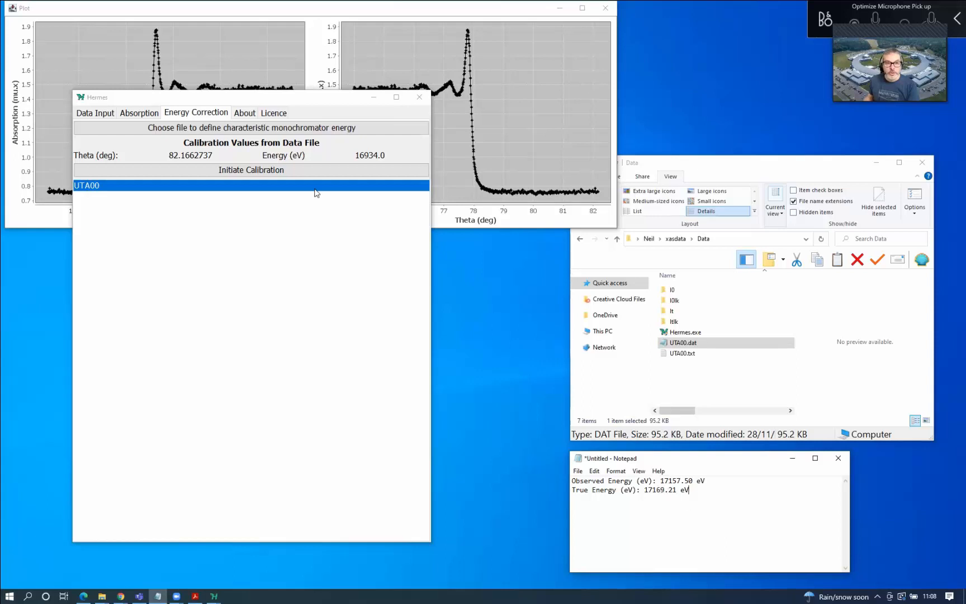
Calibrate UTA00 with observed energy 17157.50 eV and true energy 17169.21 eV
click(292, 167)
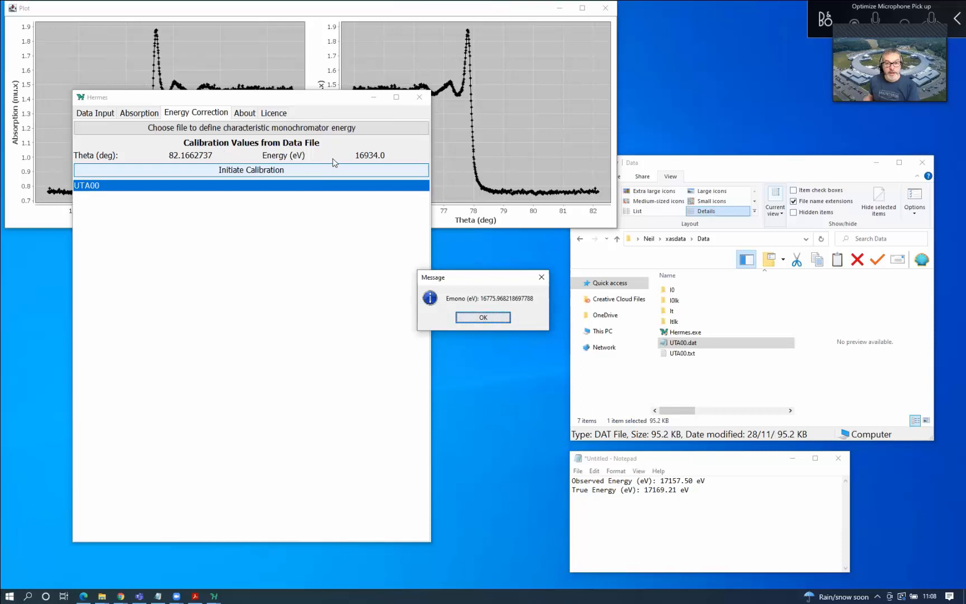
click(482, 318)
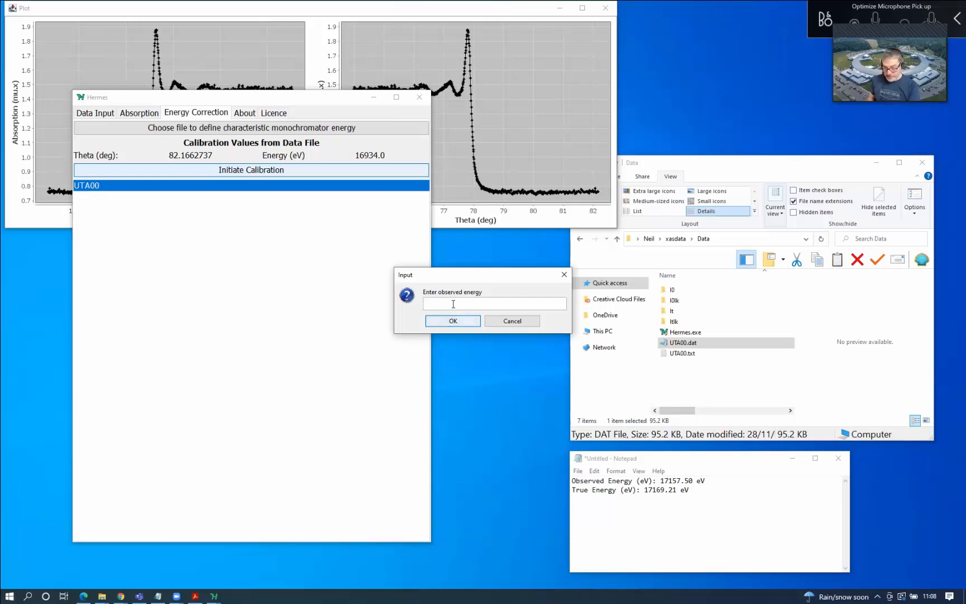
text(17)
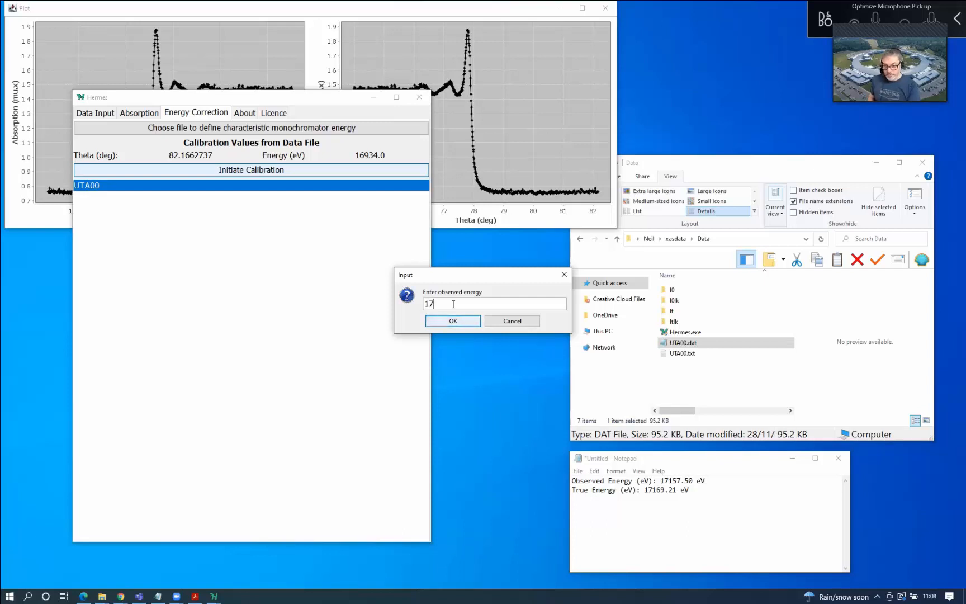
text(157)
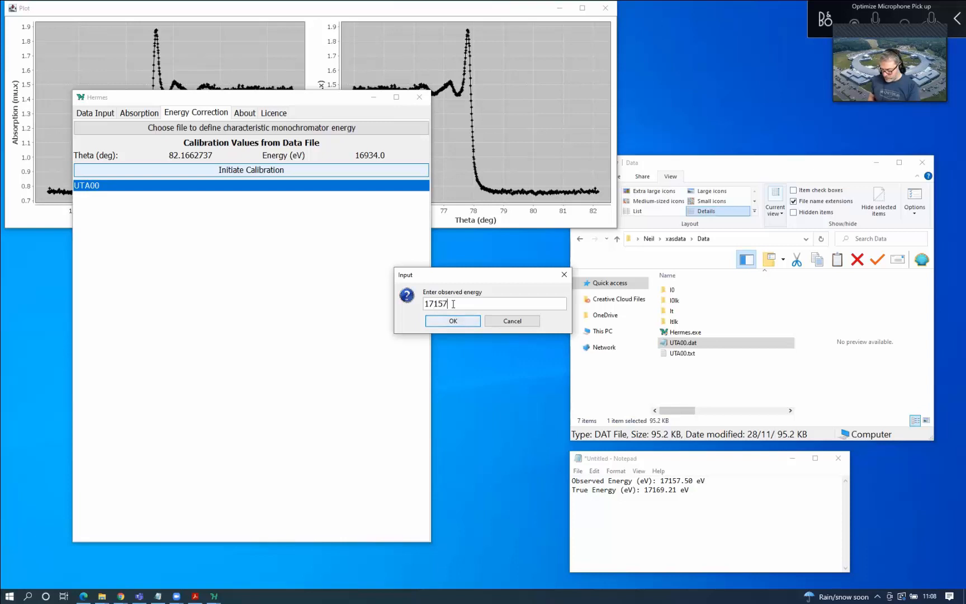
text(.50)
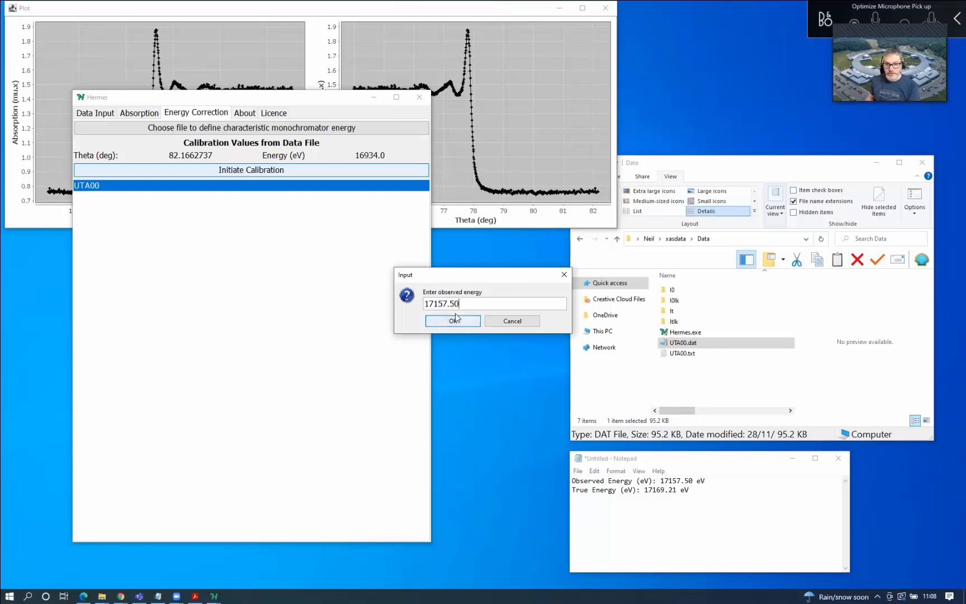
click(455, 317)
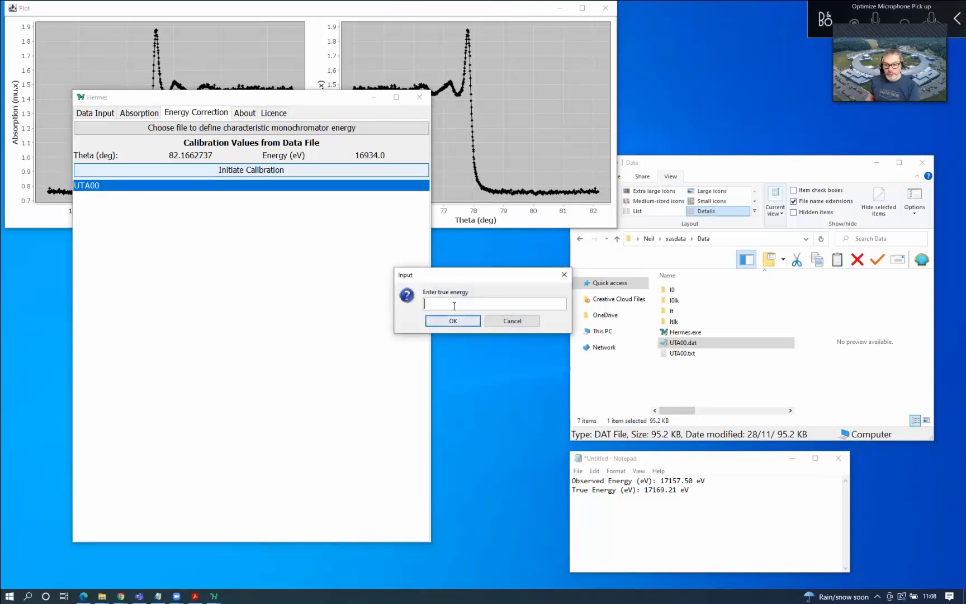
text(17)
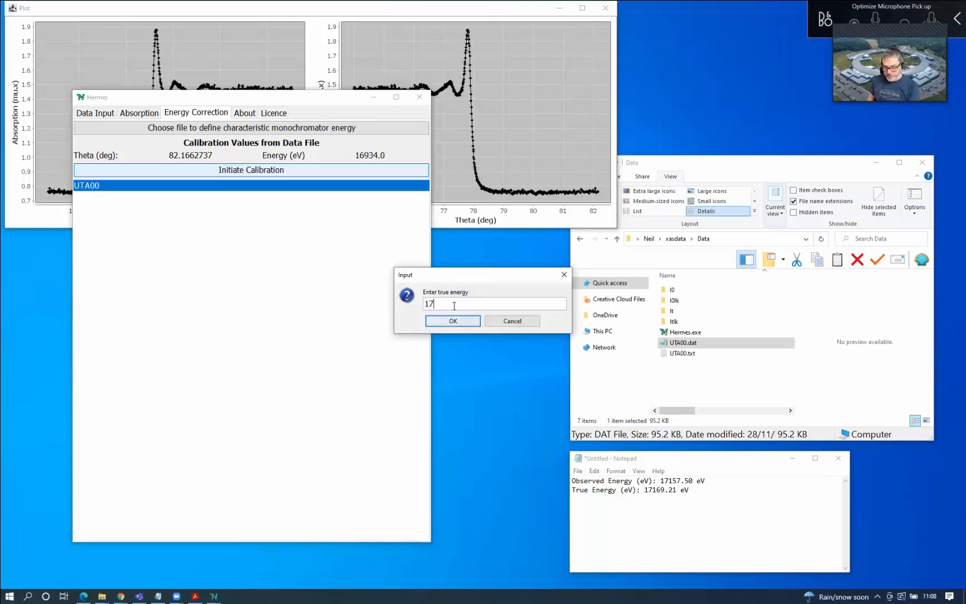
text(16)
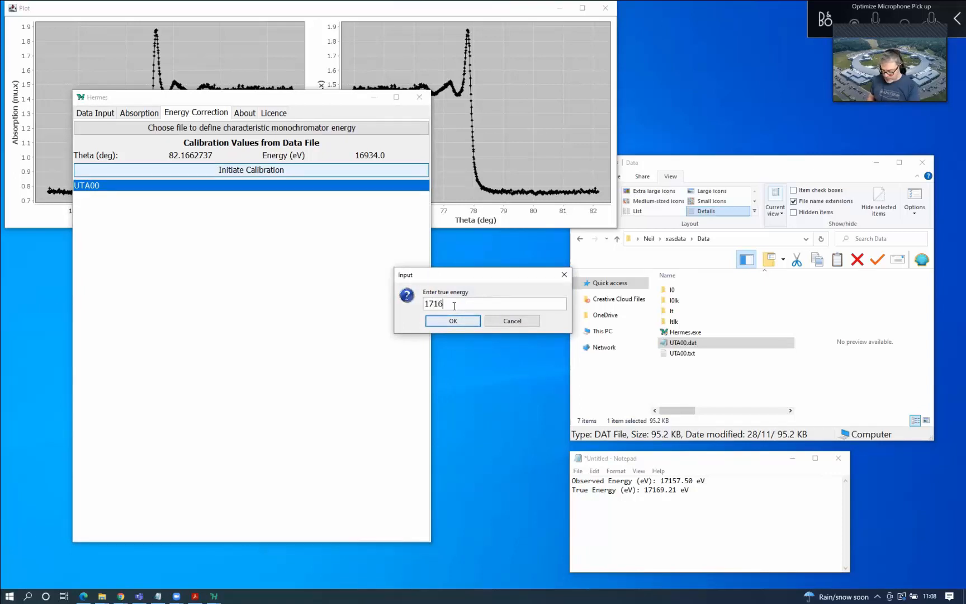
text(9.21)
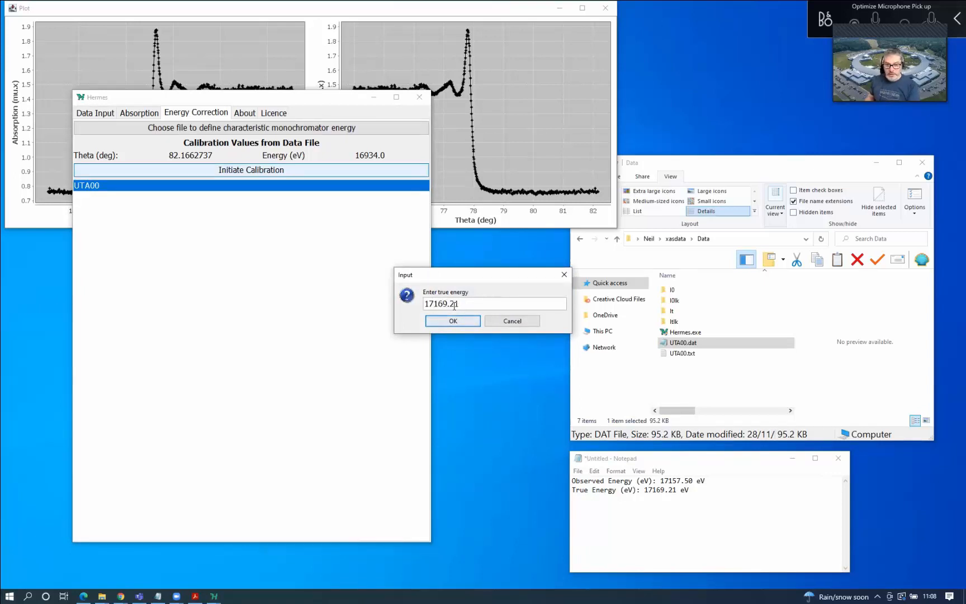
click(454, 321)
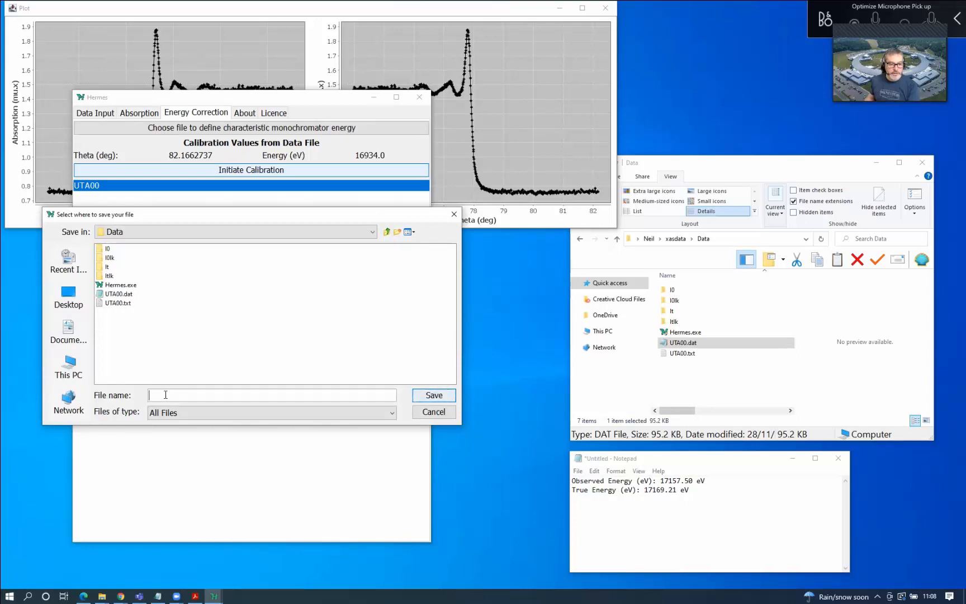
Save the corrected UTA00 data as UTA00_corr and display the original-versus-corrected plots
text(UTA00)
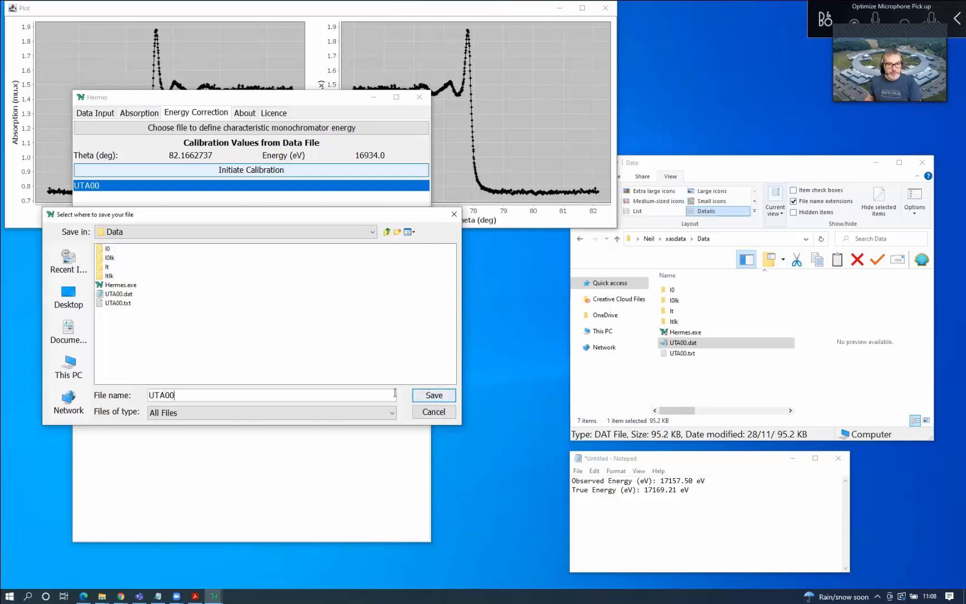
click(430, 396)
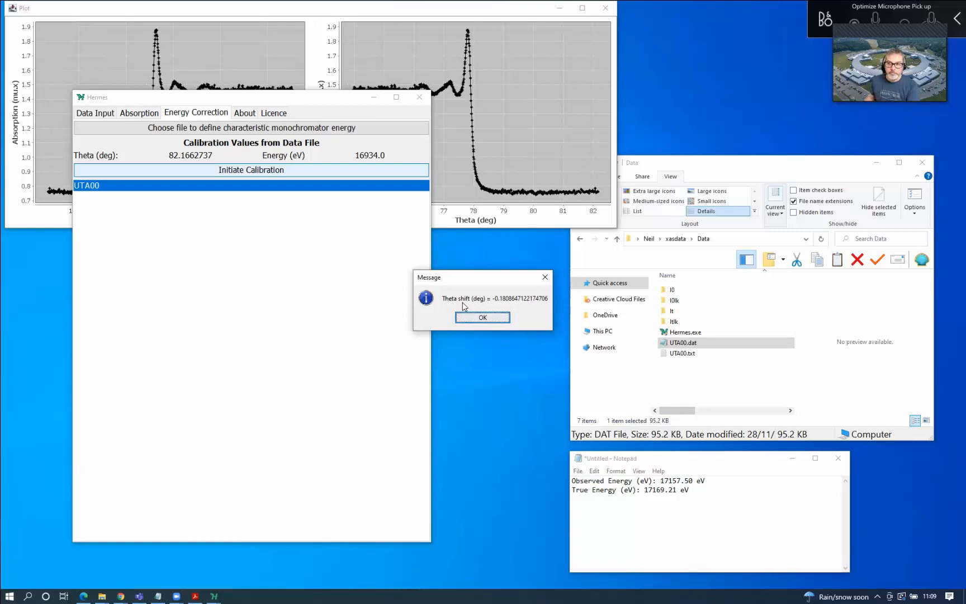
click(495, 320)
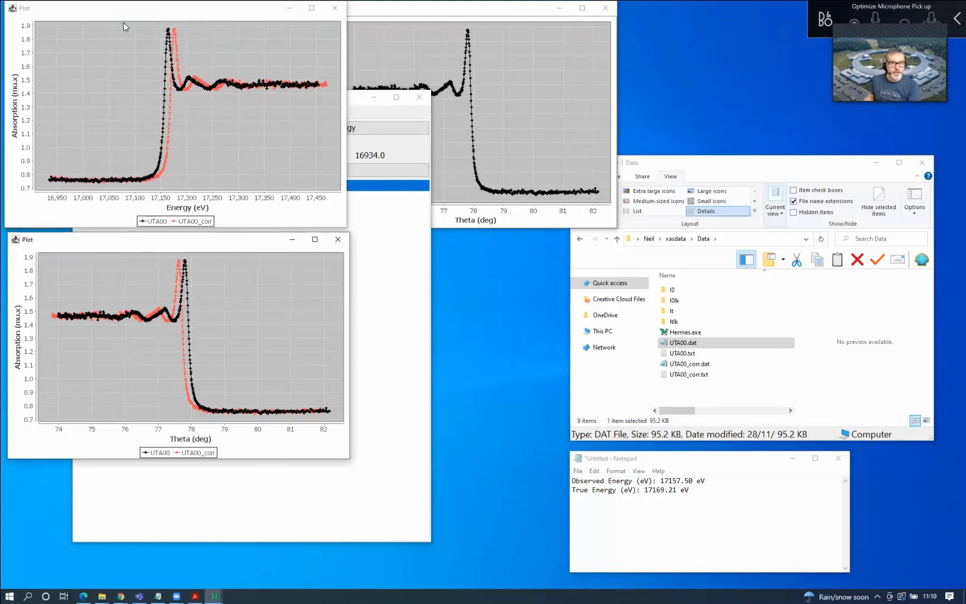
Zoom into the edge and peak regions, then auto-range both axes of the energy plot
drag(122, 22, 224, 190)
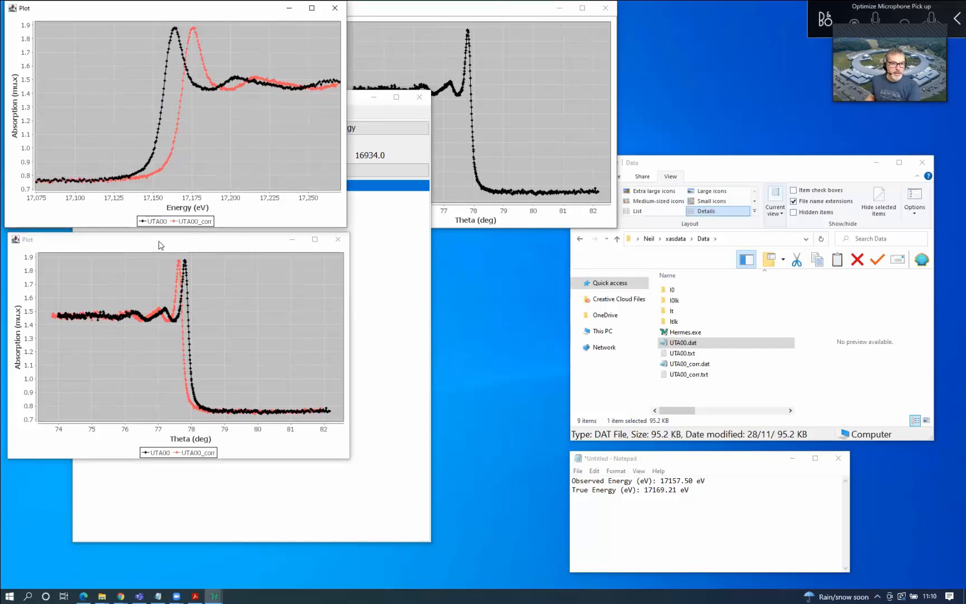
drag(153, 254, 227, 428)
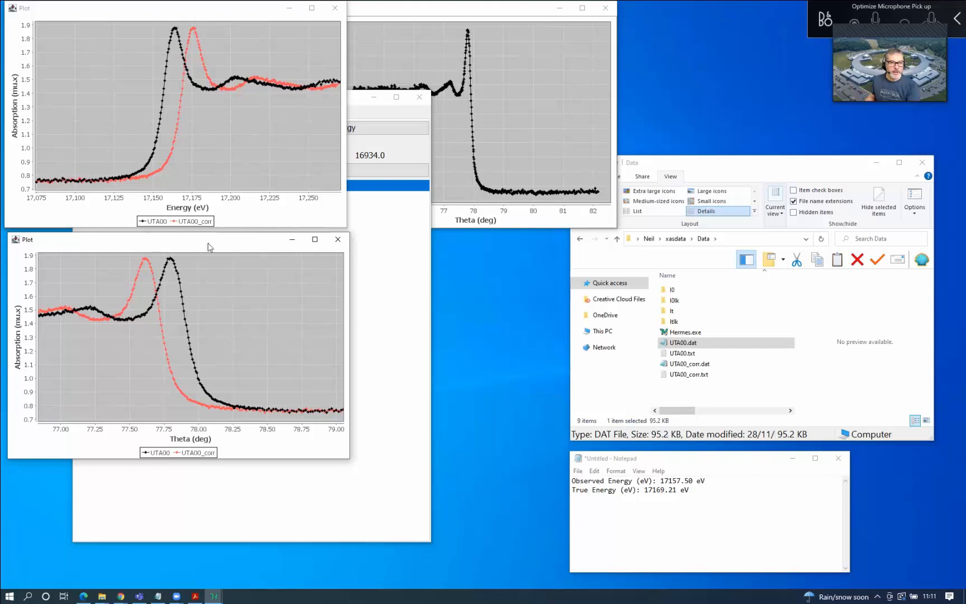
right_click(271, 144)
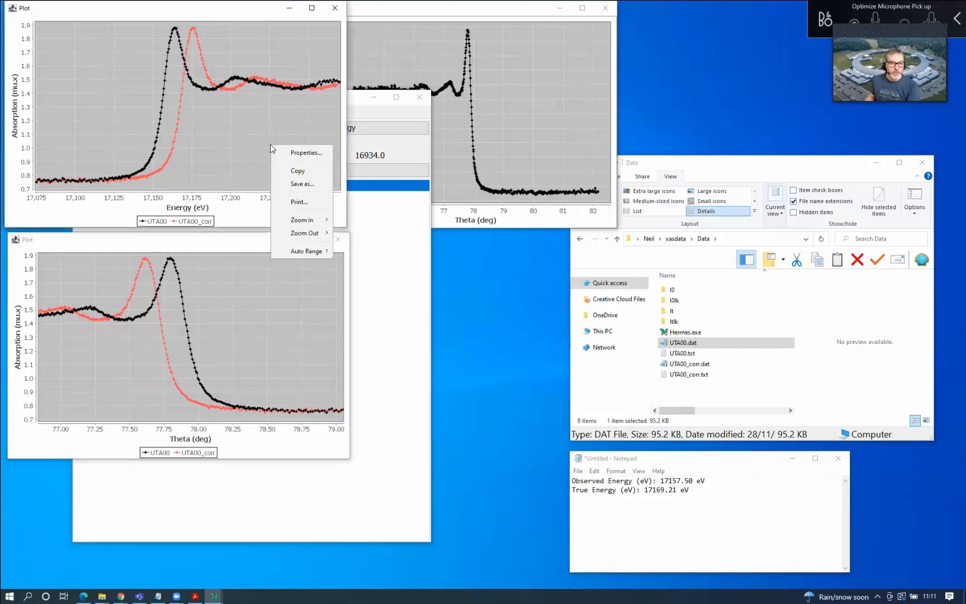
mouse_move(302, 233)
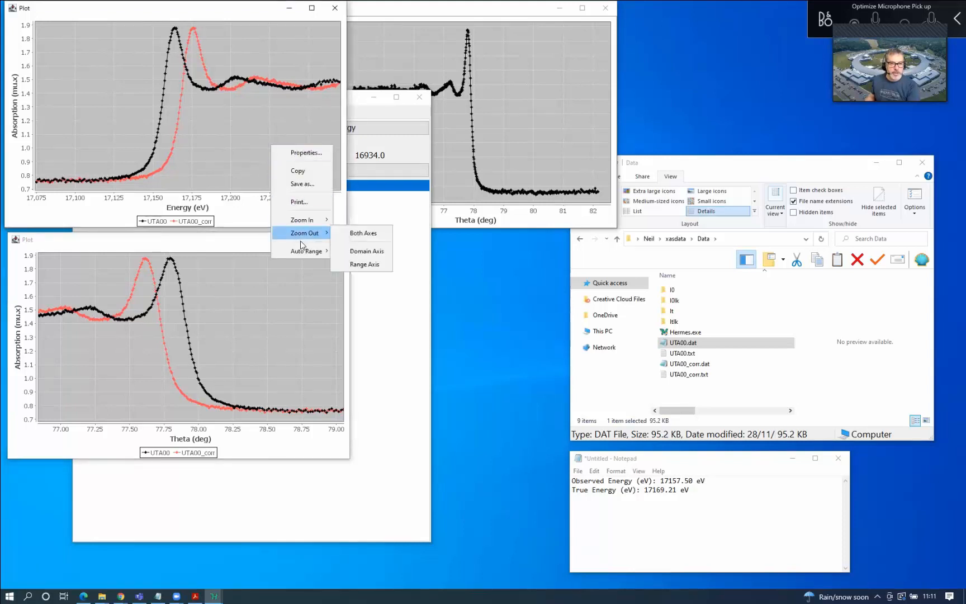
mouse_move(301, 254)
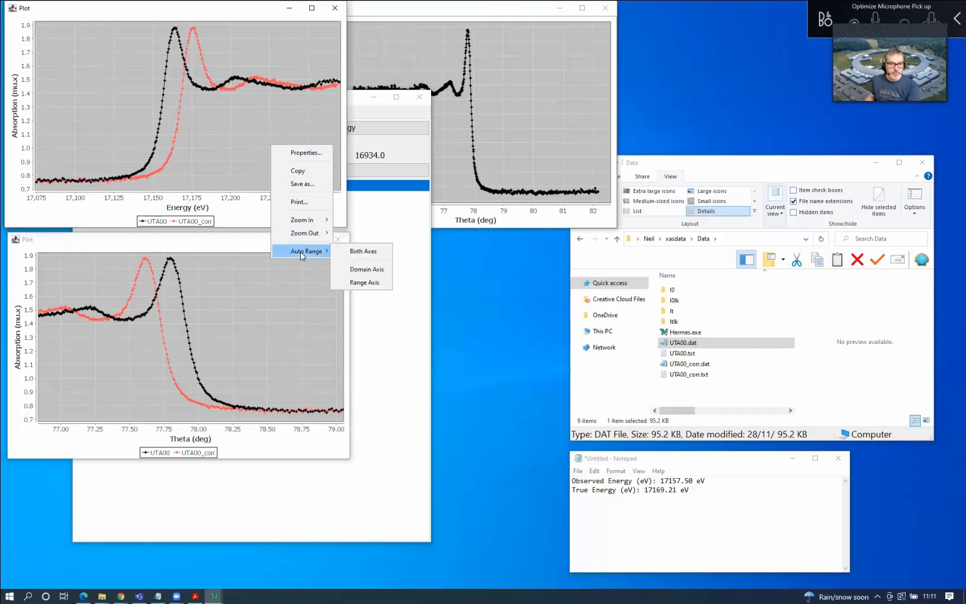
click(352, 252)
Auto-range both axes of the lower Theta plot so both curves span about 74–82 degrees
right_click(259, 312)
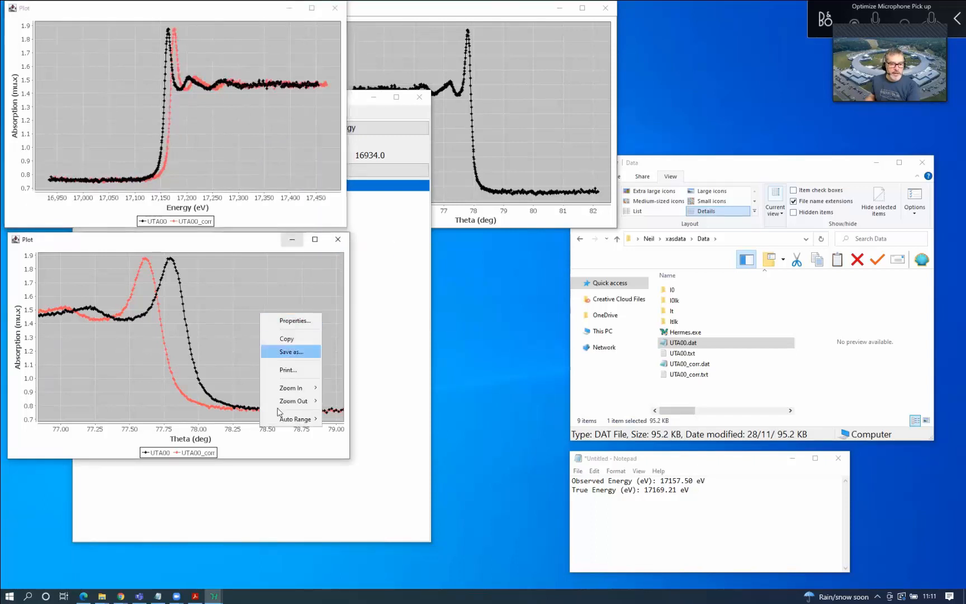
mouse_move(283, 419)
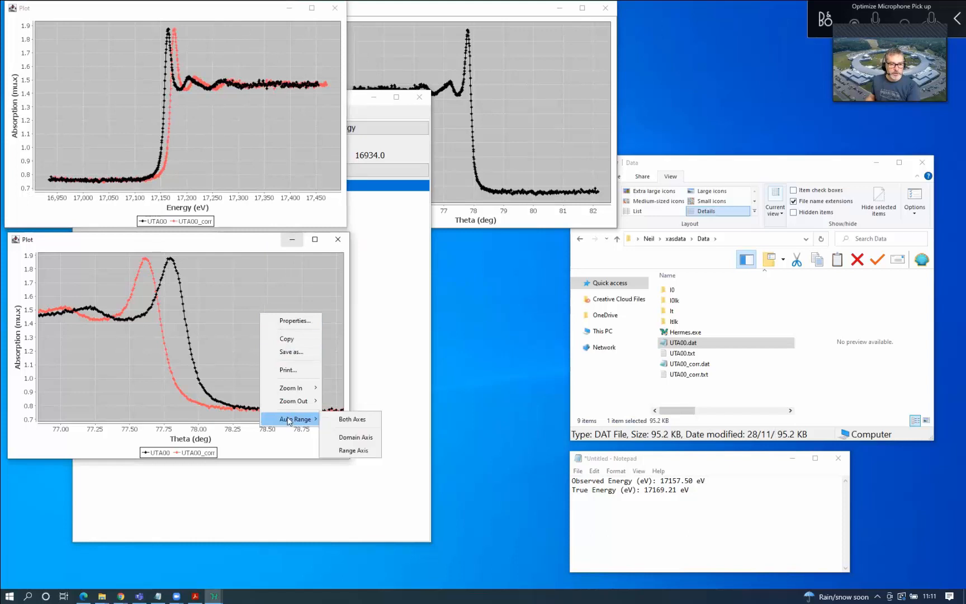
click(355, 424)
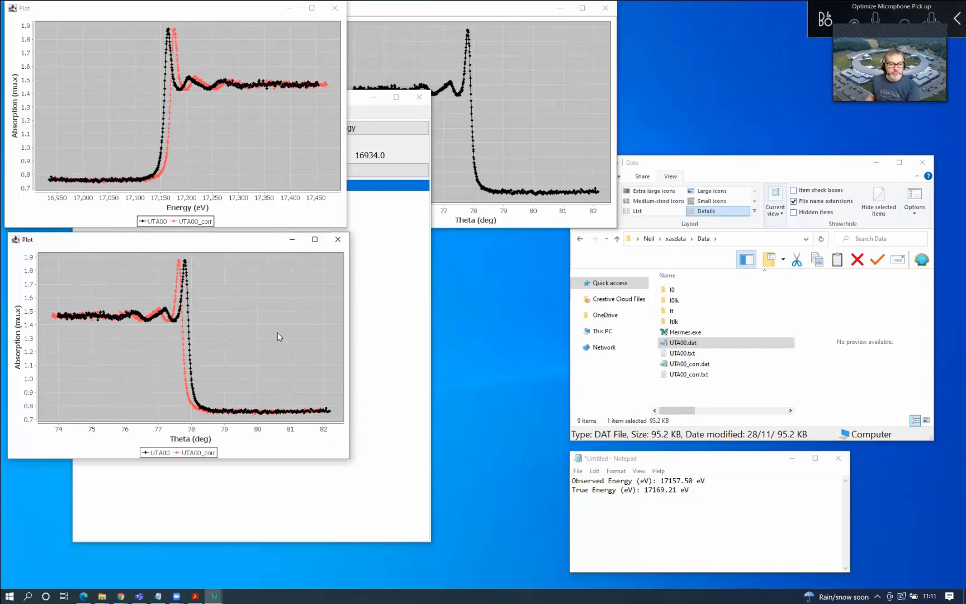
right_click(271, 306)
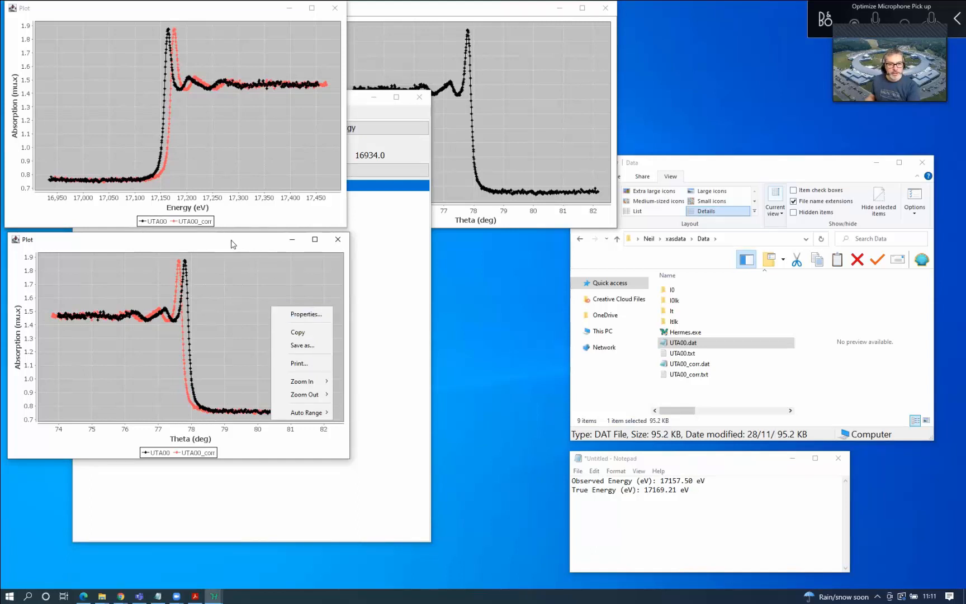
click(261, 251)
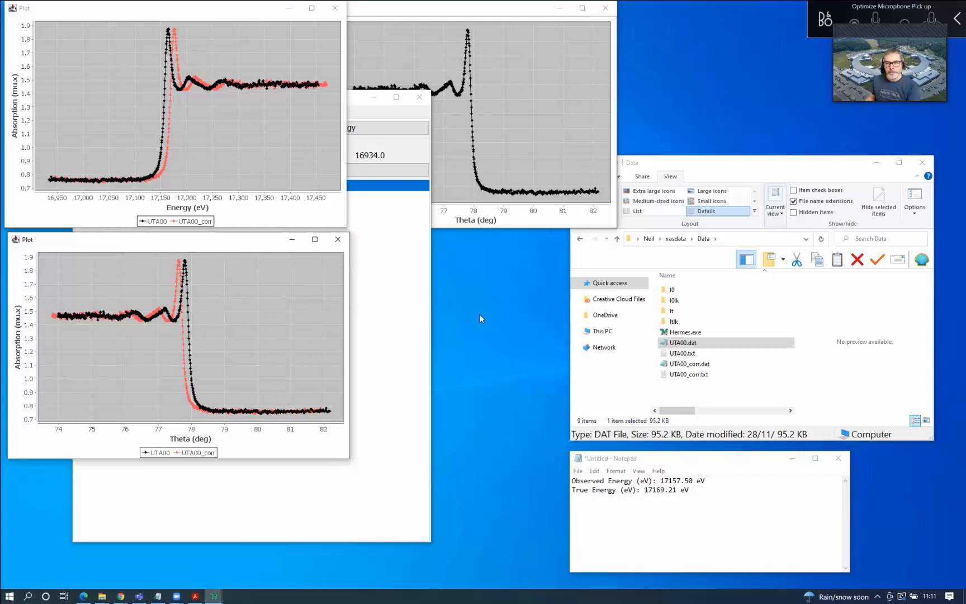
Preview the UTA00_corr.txt calibration summary next to UTA00_corr.dat in the Data folder
click(709, 368)
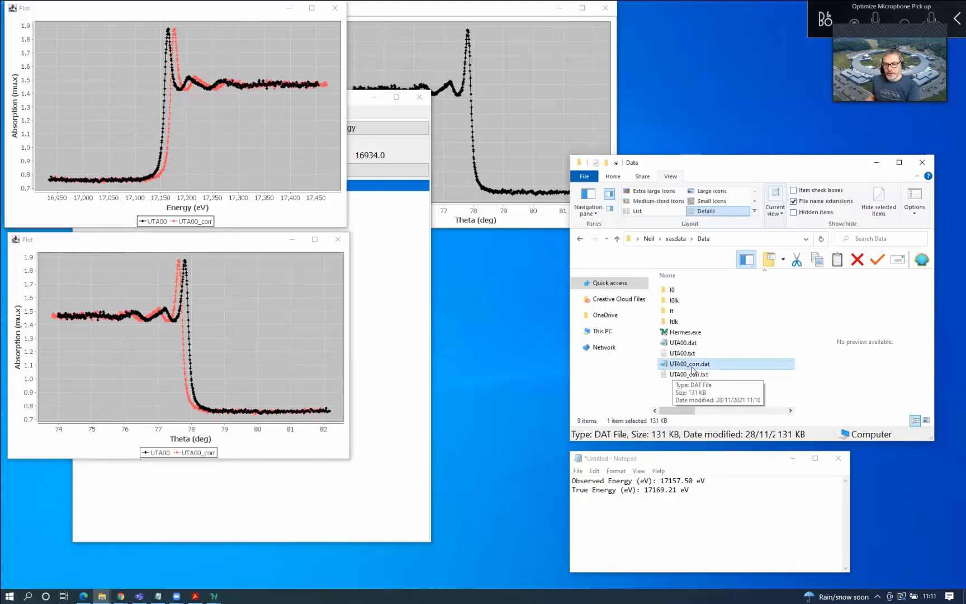
click(682, 379)
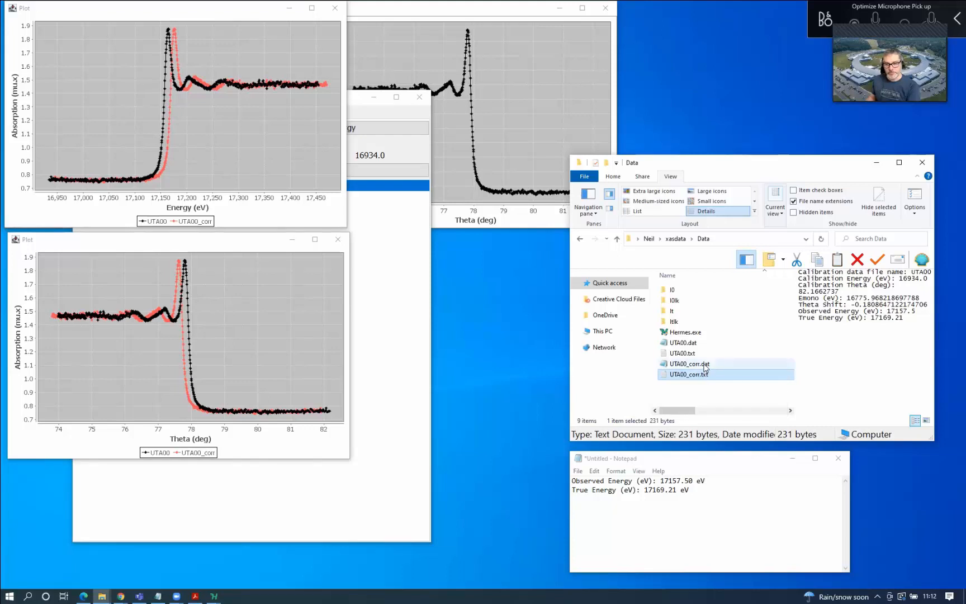
click(705, 366)
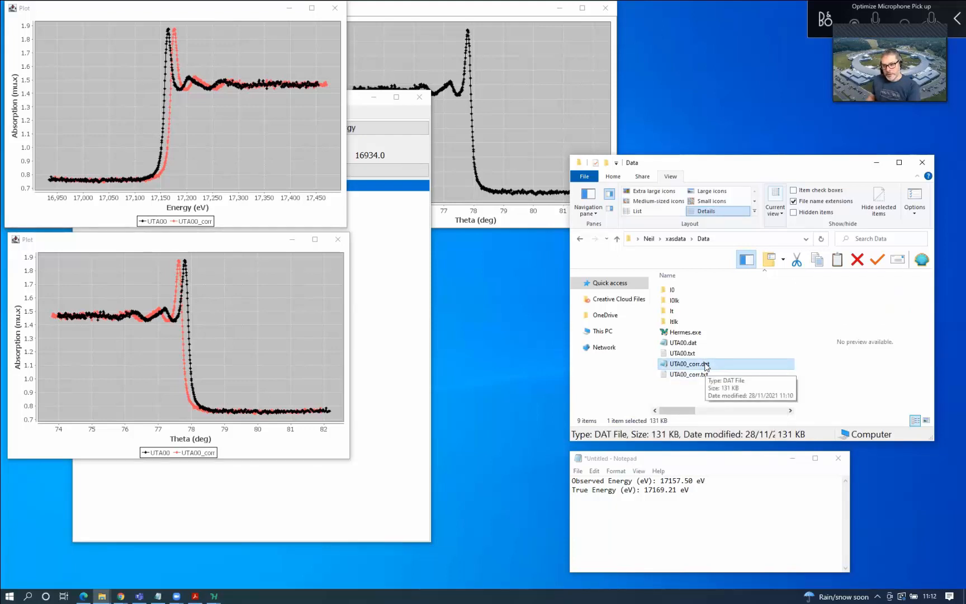
double_click(705, 365)
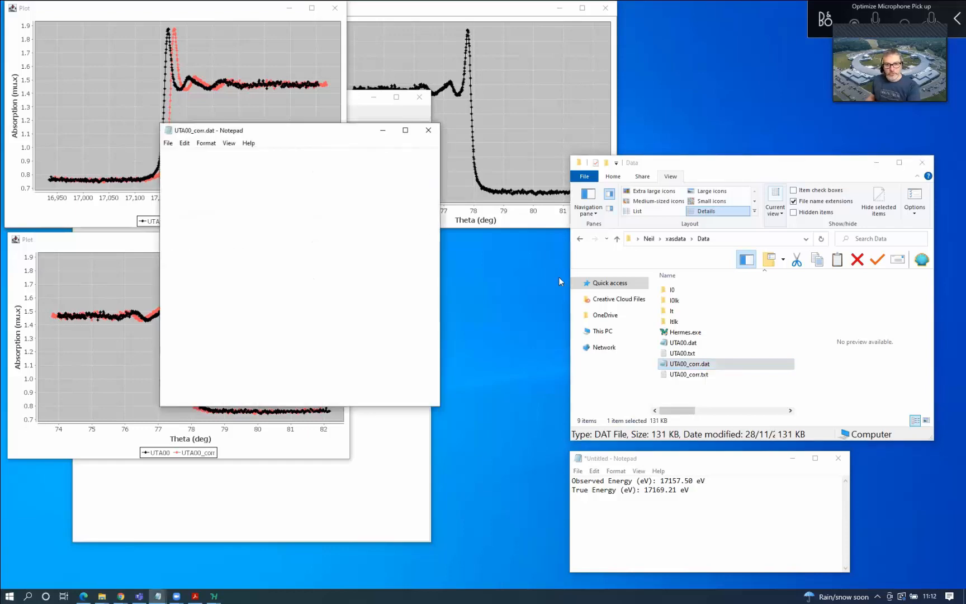
click(405, 130)
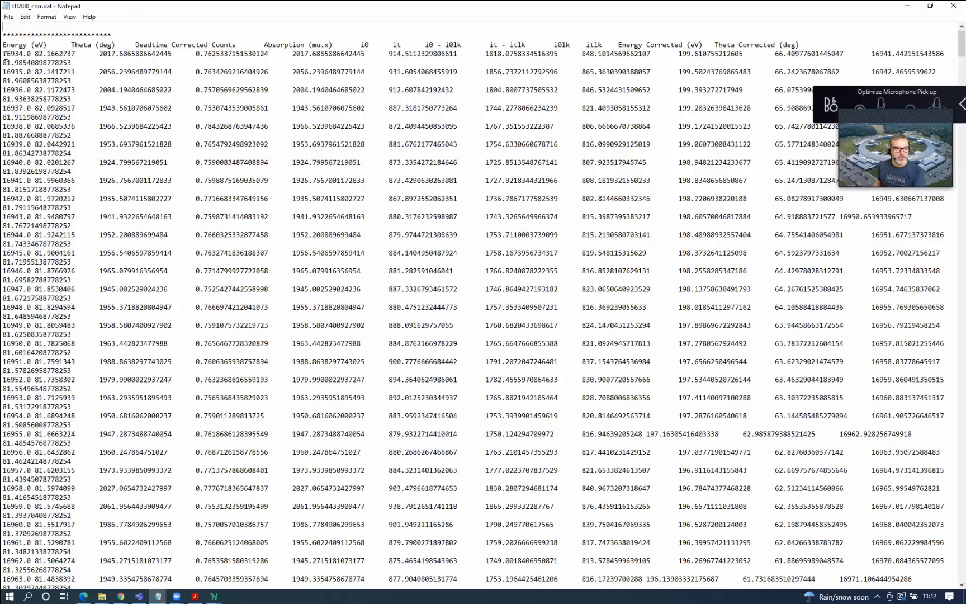
drag(5, 55, 30, 56)
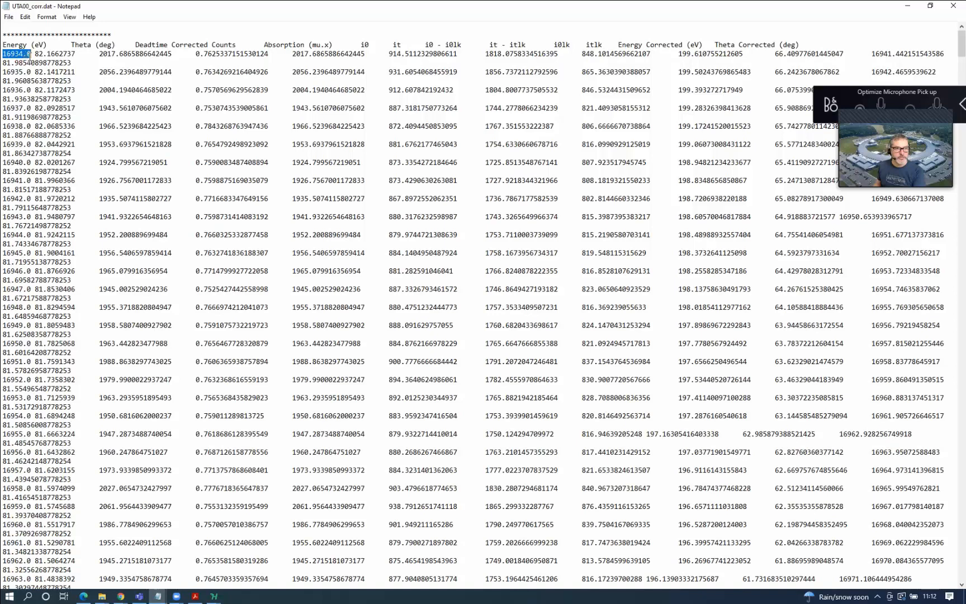
click(876, 51)
drag(872, 54, 901, 54)
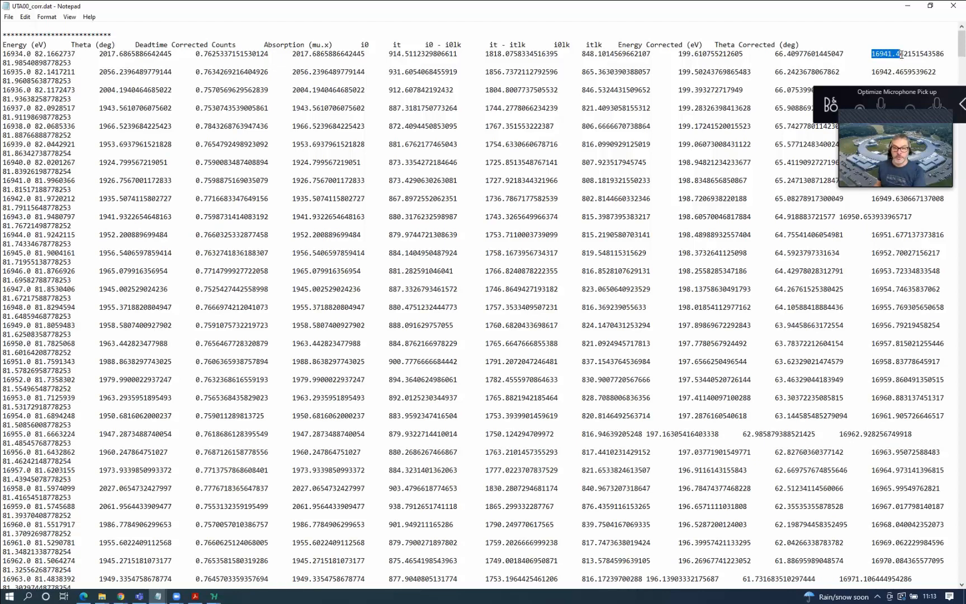
click(62, 52)
click(72, 51)
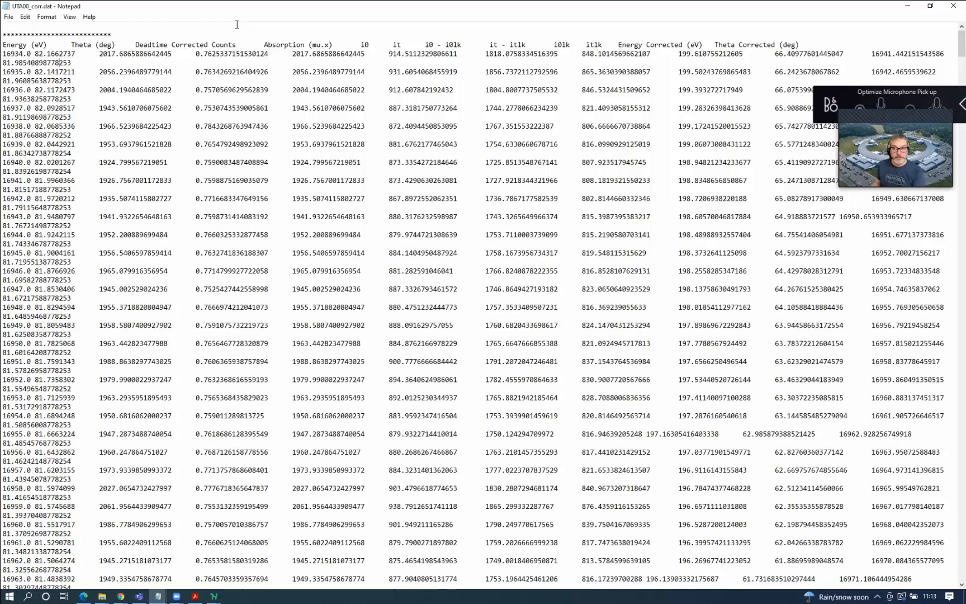
click(952, 7)
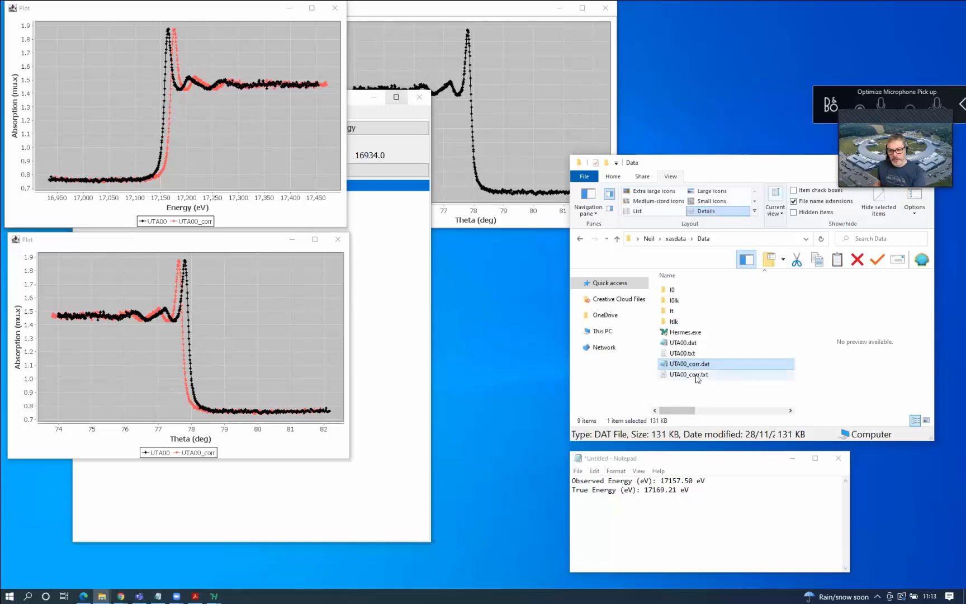
click(699, 374)
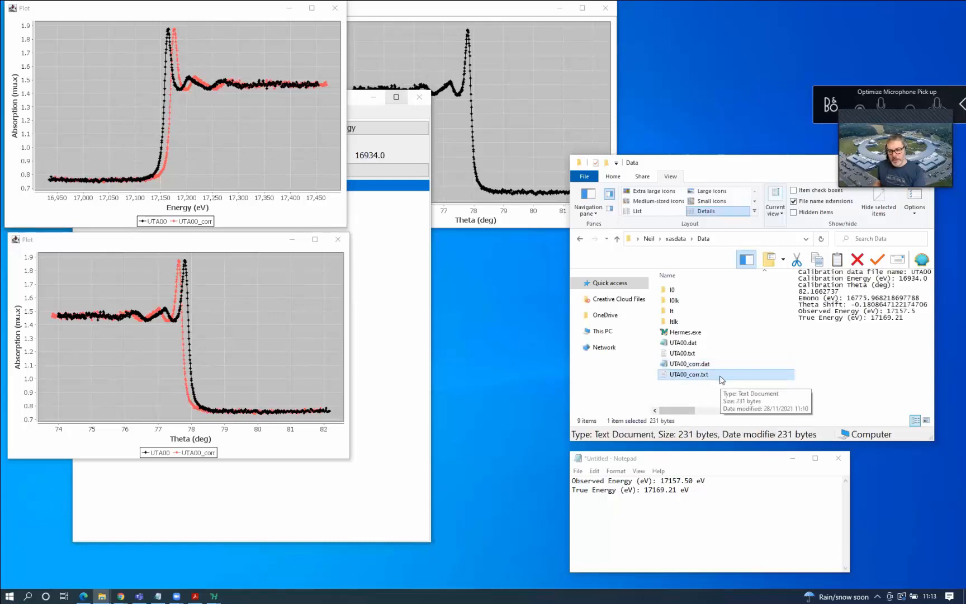
double_click(693, 374)
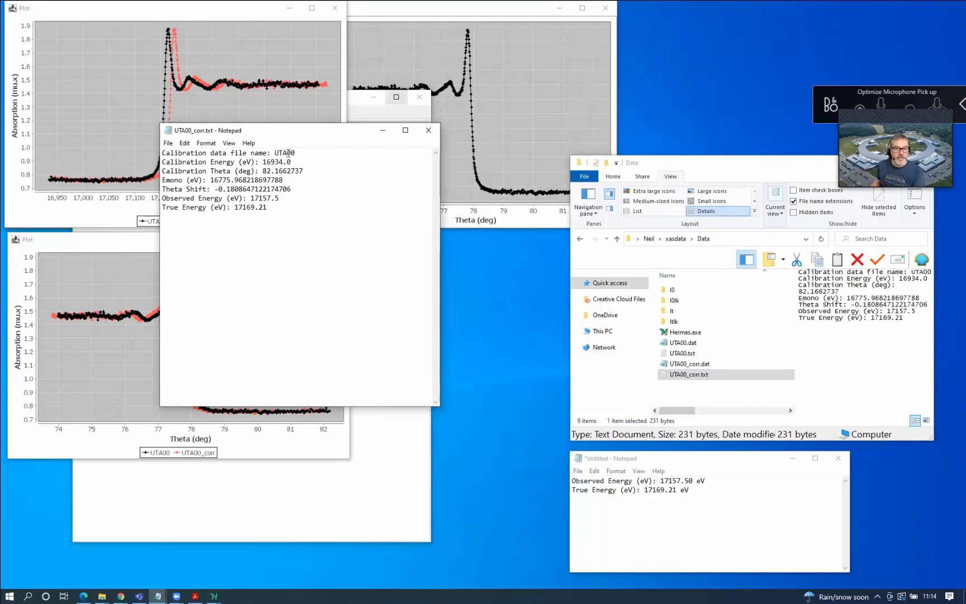
click(288, 152)
click(266, 208)
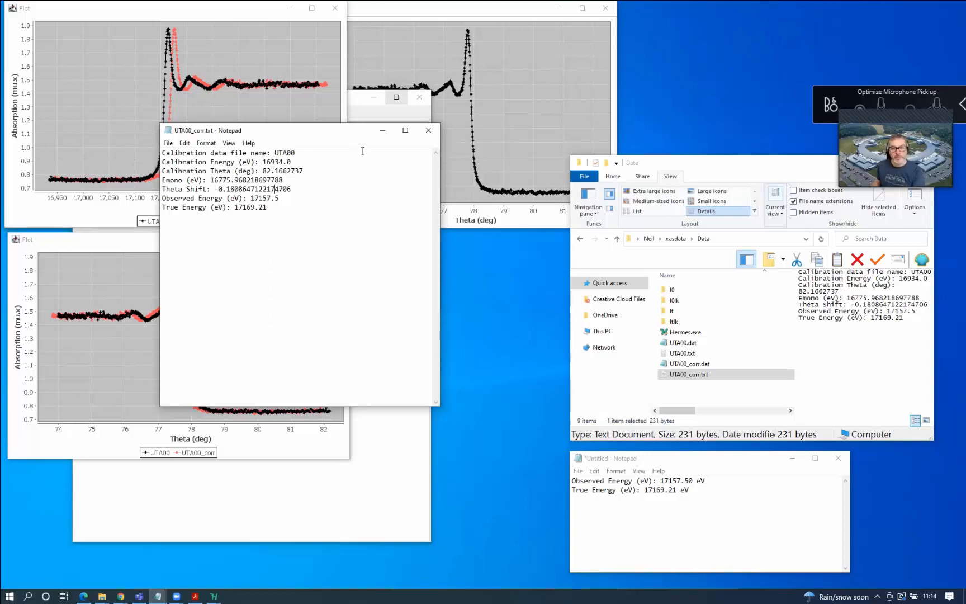
click(428, 132)
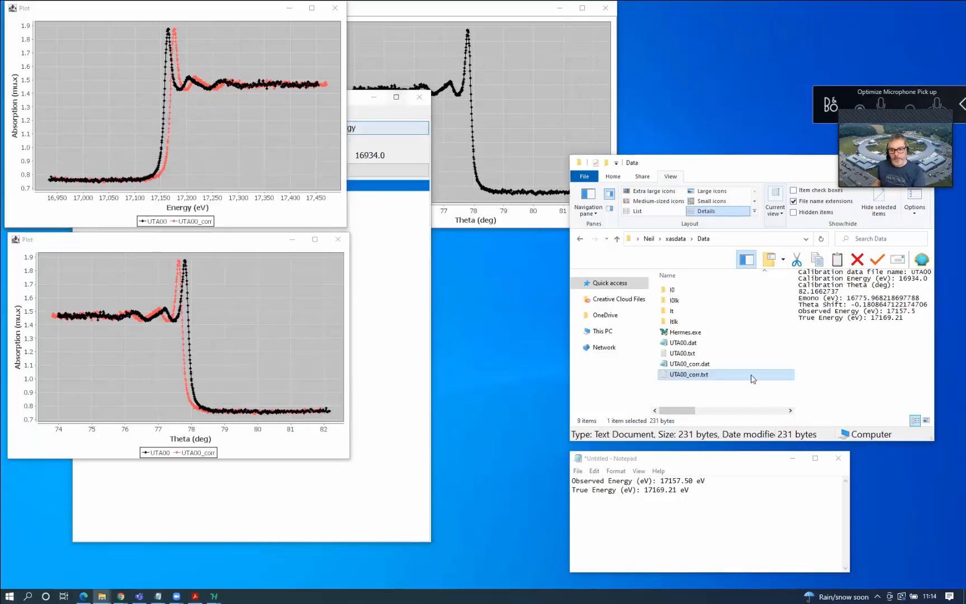
click(702, 368)
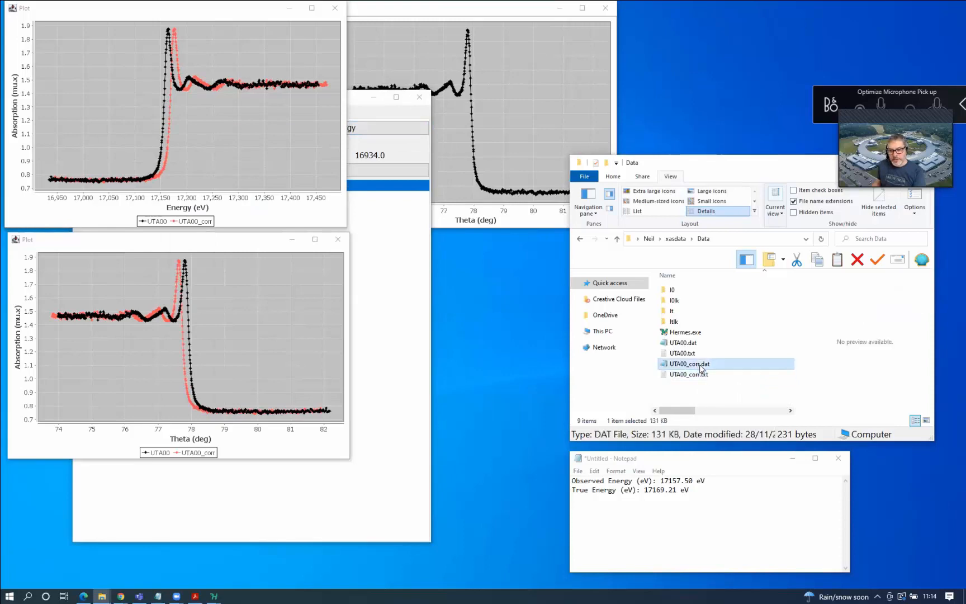
double_click(701, 366)
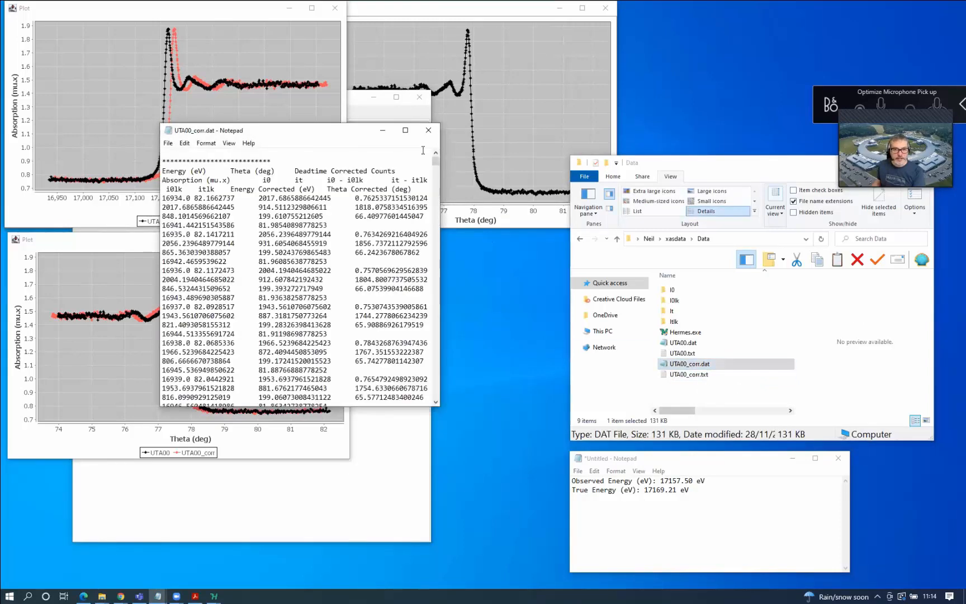
click(407, 131)
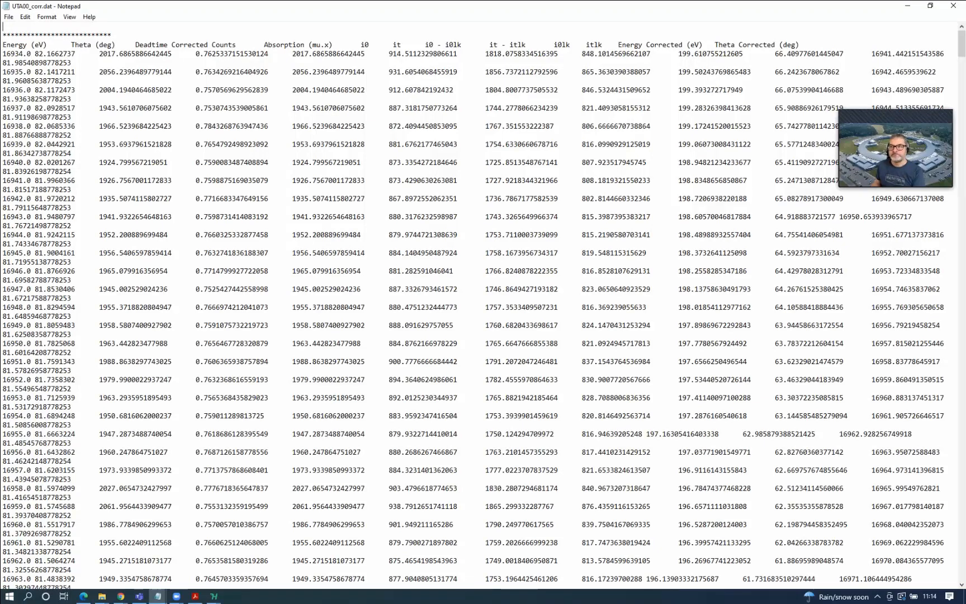
click(889, 55)
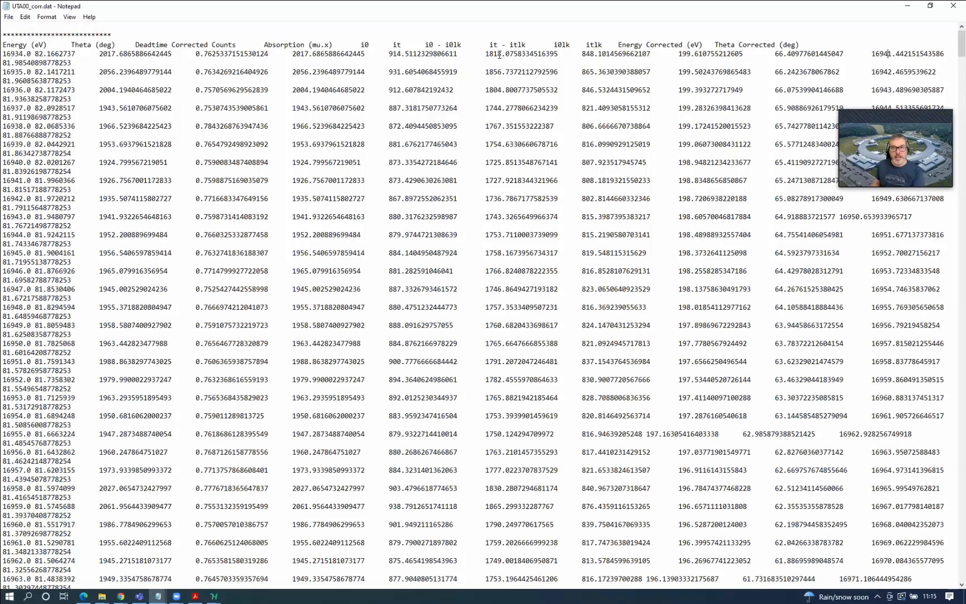
drag(485, 54, 502, 56)
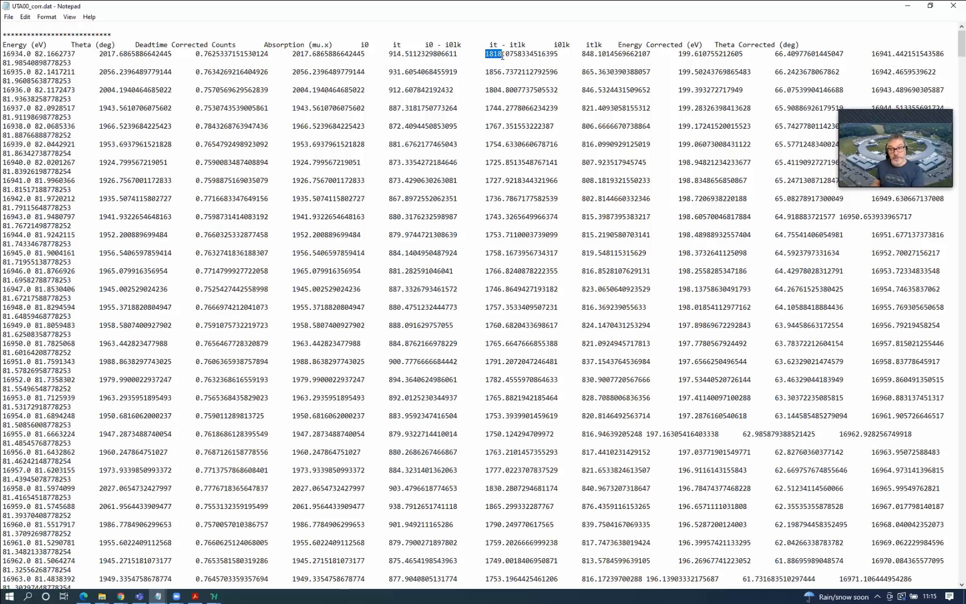
click(584, 53)
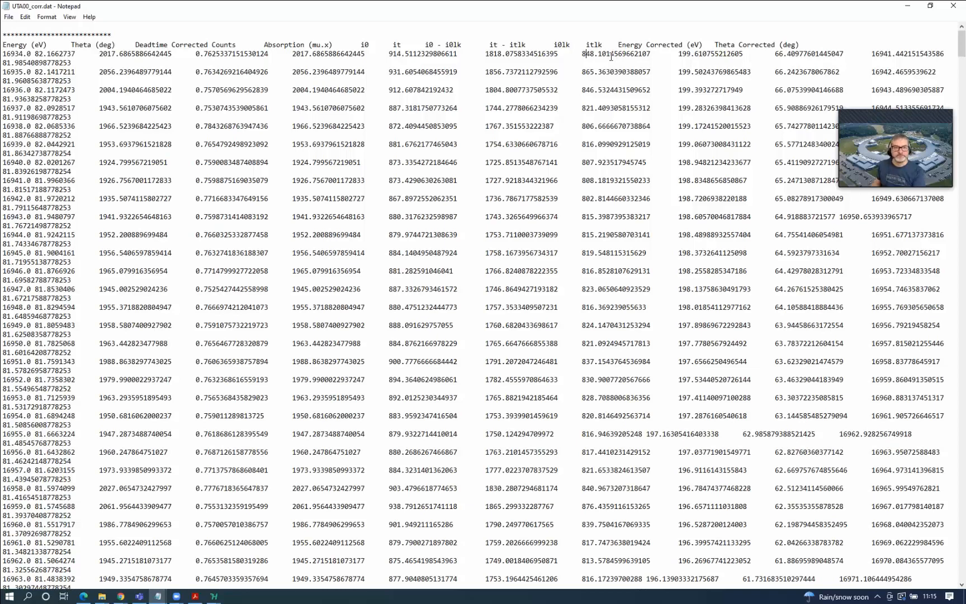
click(953, 8)
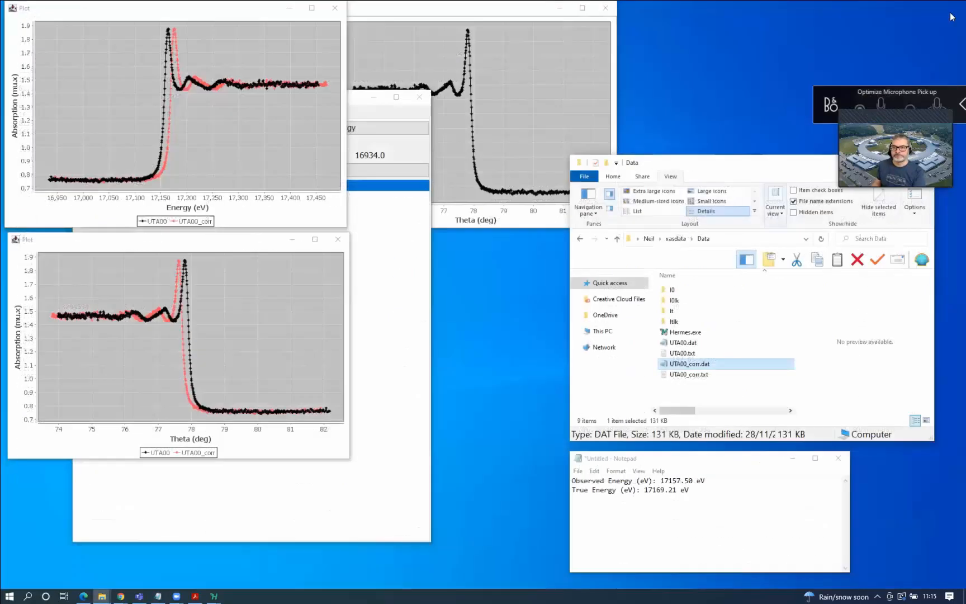